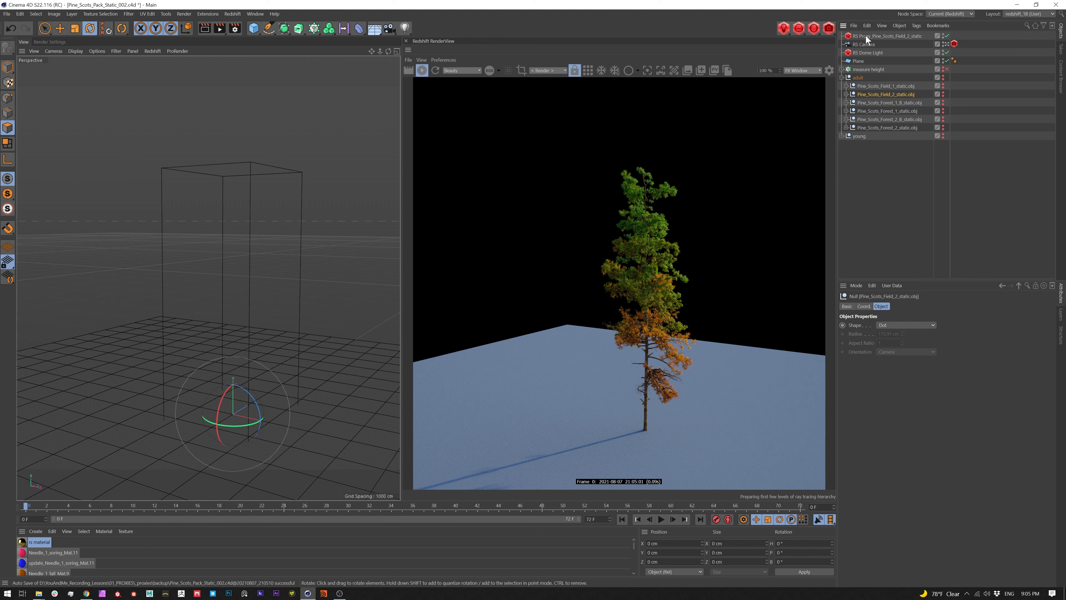
Delete the existing Pine_Scots_Field_2_static proxy and add a new Redshift Proxy object to the scene
{"action": "left_click", "coordinate": [866, 36]}
{"action": "key", "text": "Delete"}
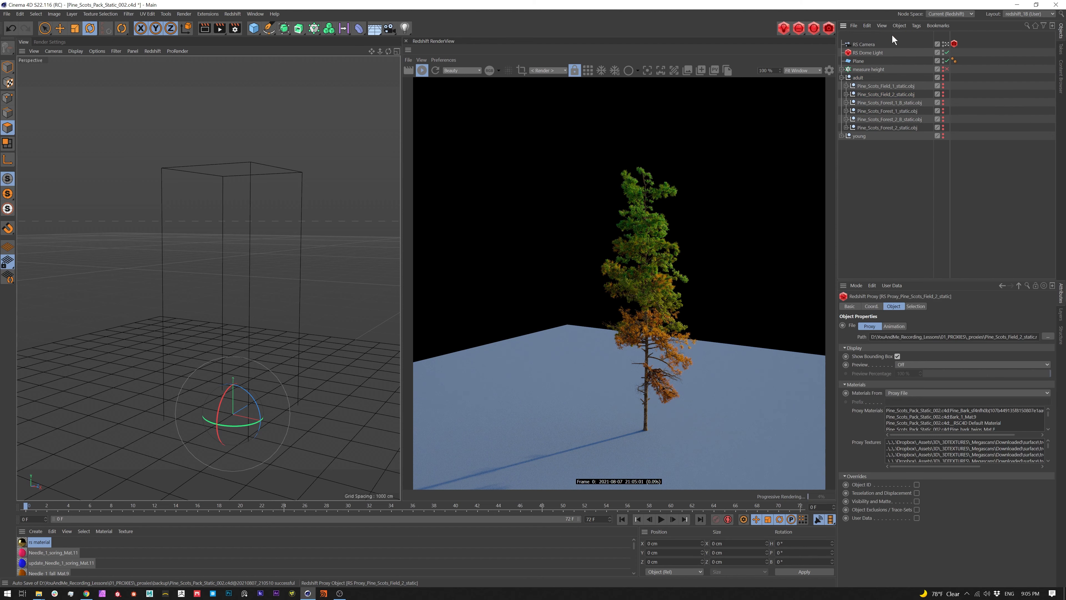
{"action": "left_click", "coordinate": [232, 14]}
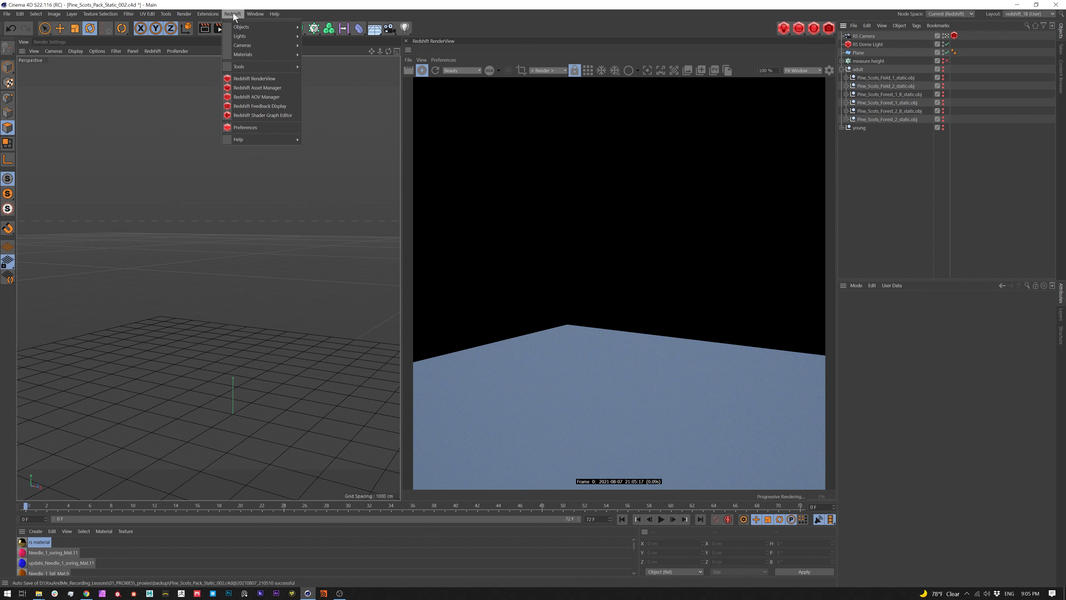
{"action": "mouse_move", "coordinate": [235, 27]}
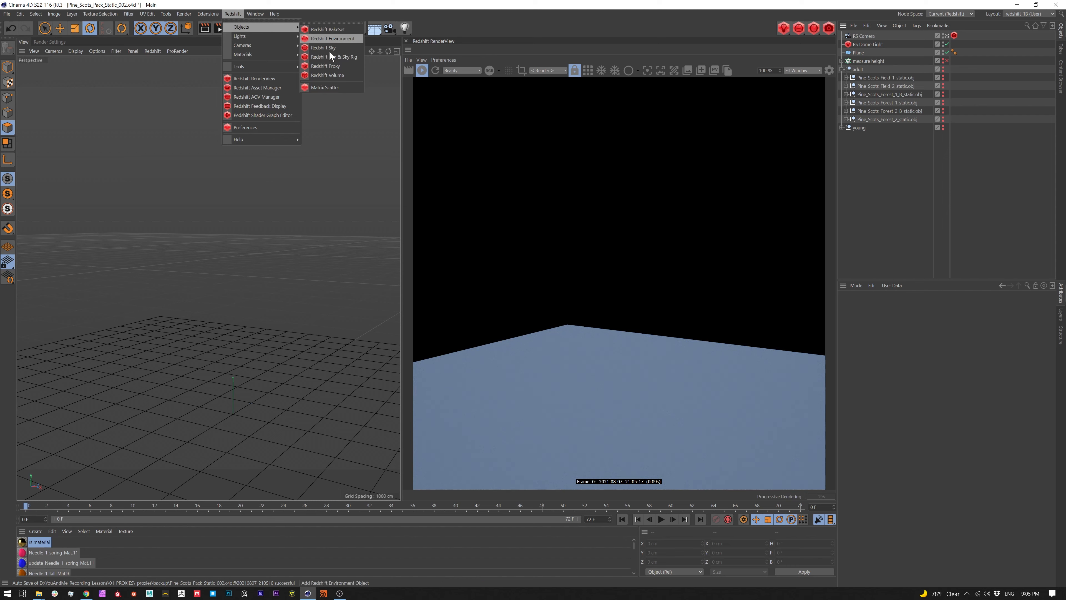
{"action": "left_click", "coordinate": [347, 67]}
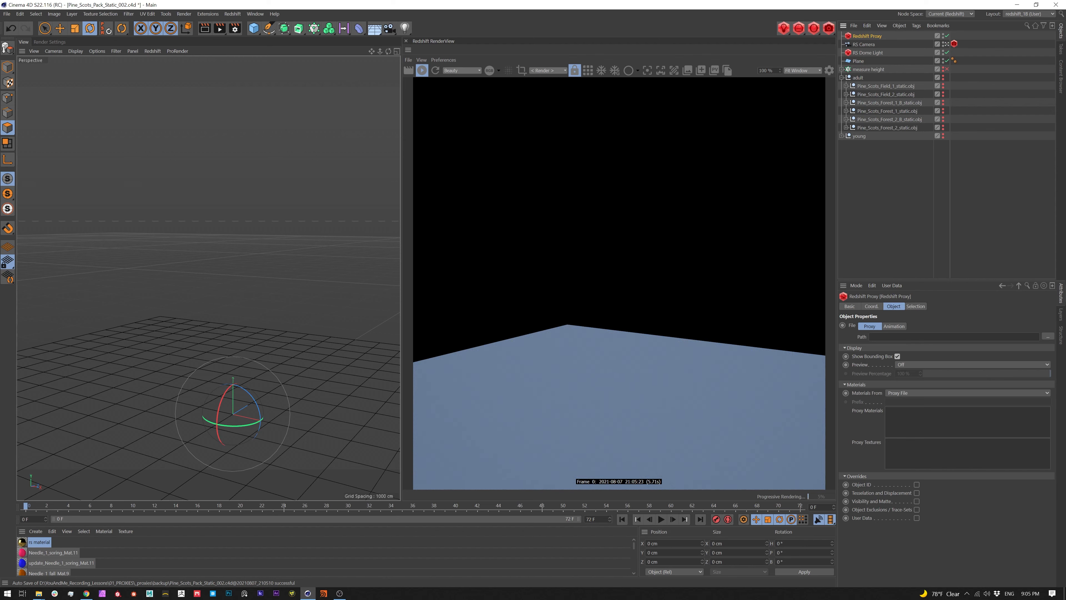
Load Pine_Scots_Field_2_static.rs as the new Redshift Proxy's file
{"action": "left_click", "coordinate": [1047, 336]}
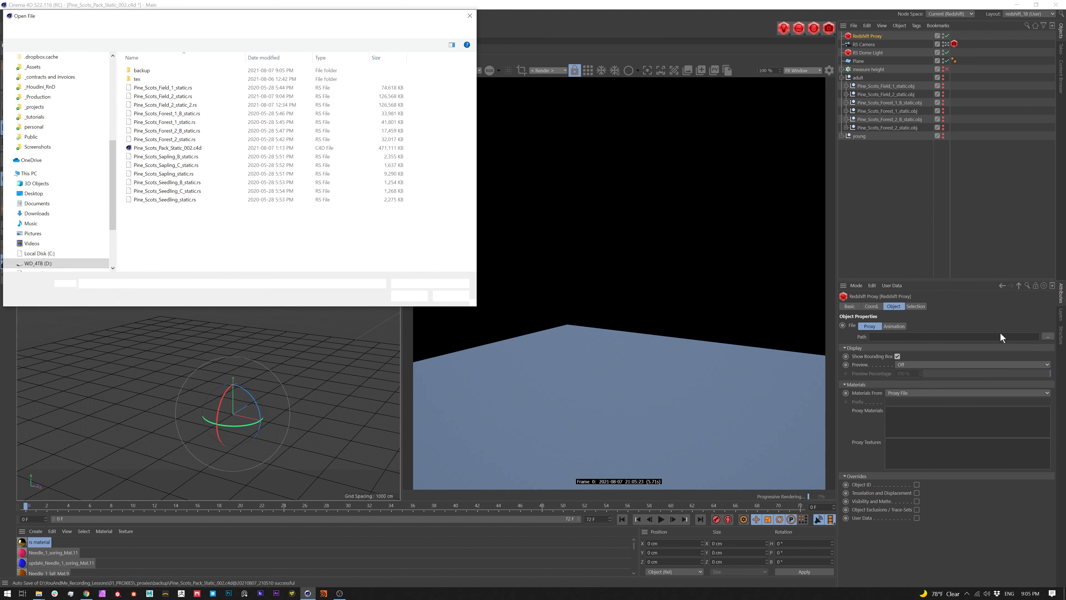
{"action": "left_click", "coordinate": [177, 97]}
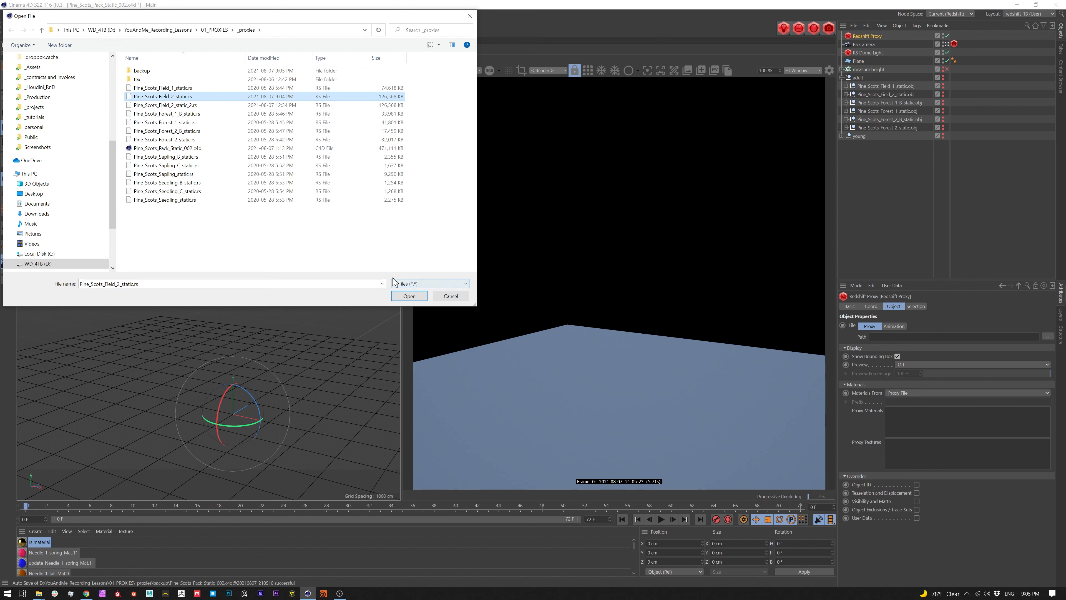
{"action": "left_click", "coordinate": [406, 297]}
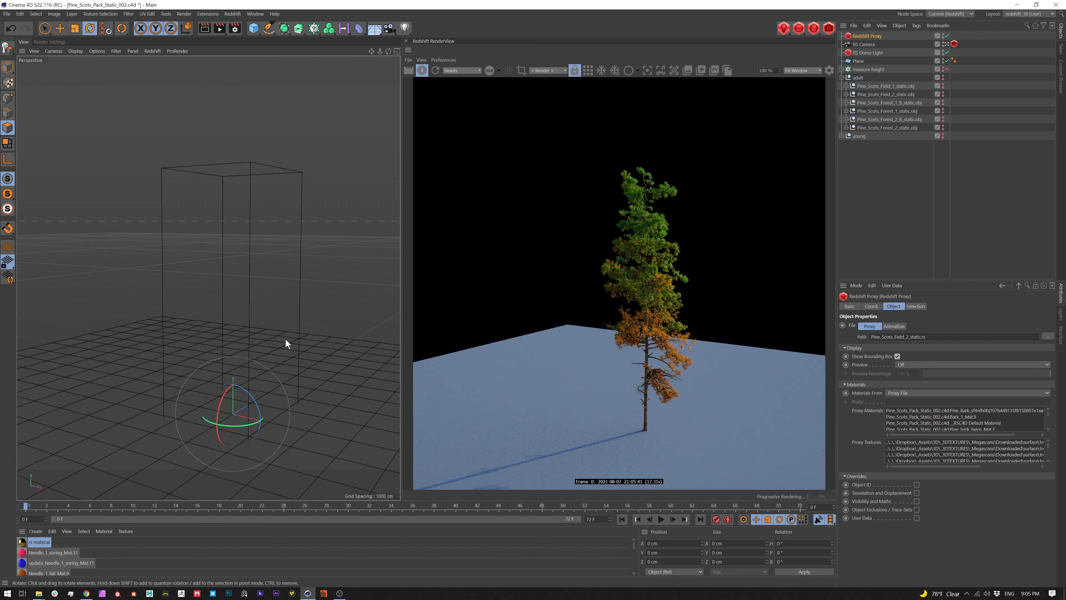
Set the proxy's viewport preview to Mesh and switch to Model mode
{"action": "left_click_drag", "start_coordinate": [306, 335], "coordinate": [212, 335], "text": "alt"}
{"action": "middle_click_drag", "start_coordinate": [212, 330], "coordinate": [219, 331], "text": "alt"}
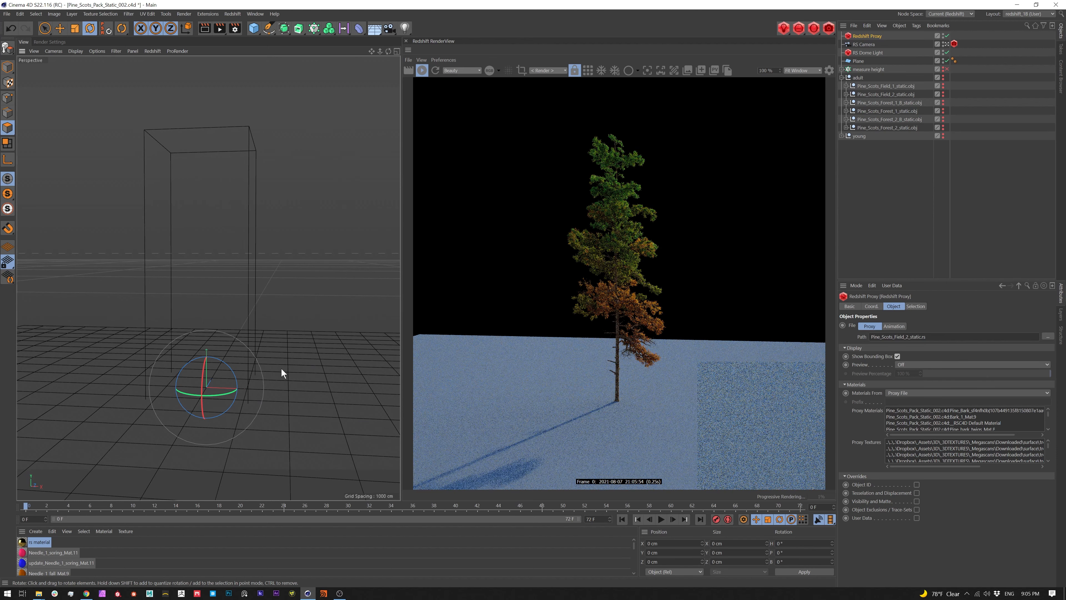
{"action": "middle_click_drag", "start_coordinate": [280, 368], "coordinate": [294, 375], "text": "alt"}
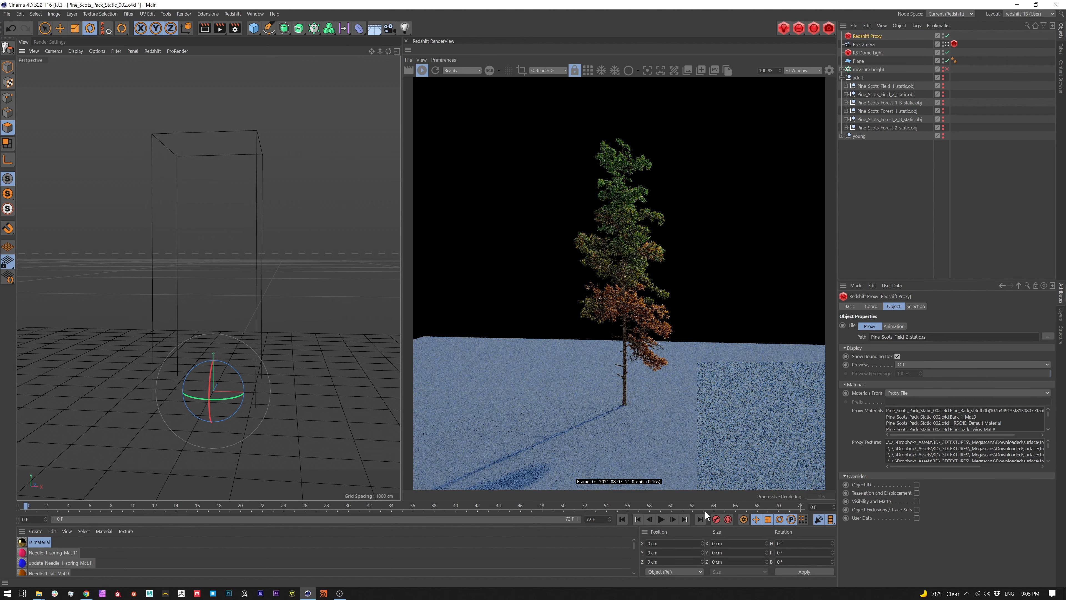
{"action": "left_click", "coordinate": [972, 364]}
{"action": "left_click", "coordinate": [971, 372]}
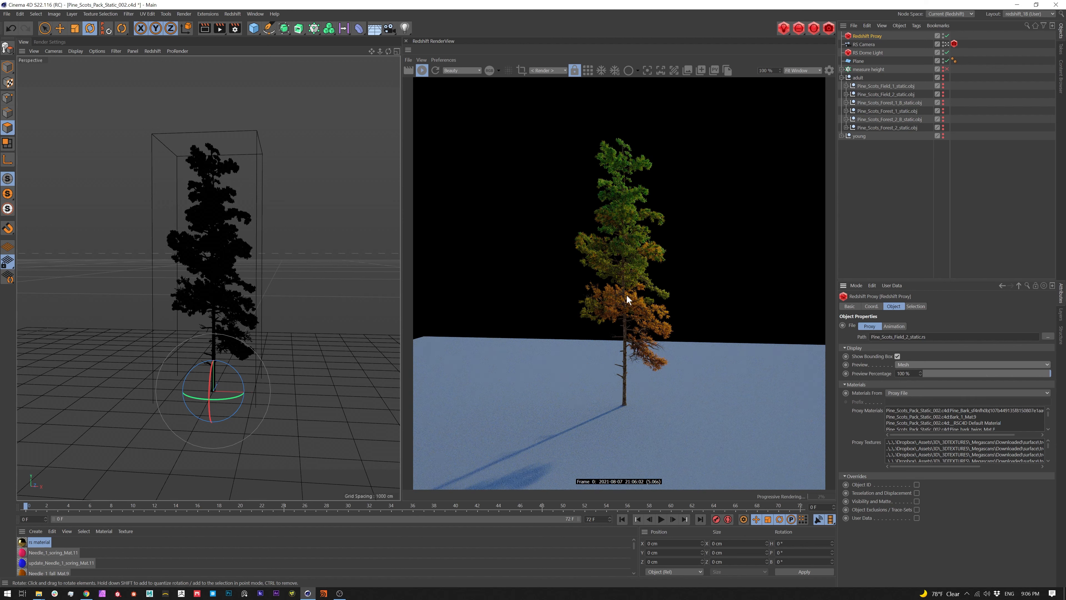
{"action": "left_click", "coordinate": [9, 68]}
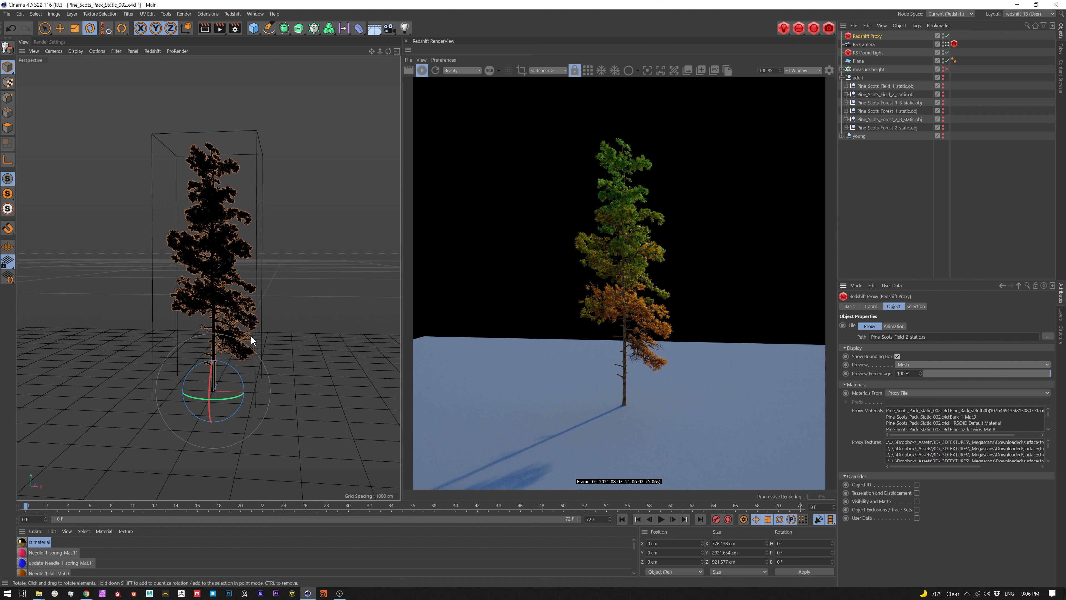
{"action": "left_click_drag", "start_coordinate": [207, 278], "coordinate": [273, 294], "text": "alt"}
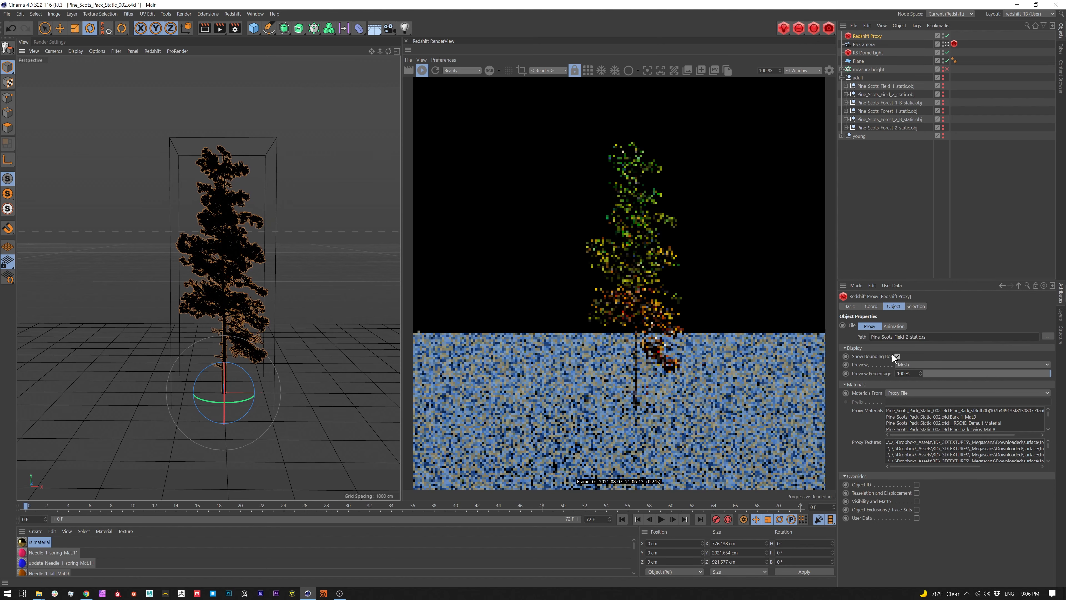
Set the proxy's mesh preview percentage to 1% and deselect the proxy
{"action": "left_click", "coordinate": [902, 374]}
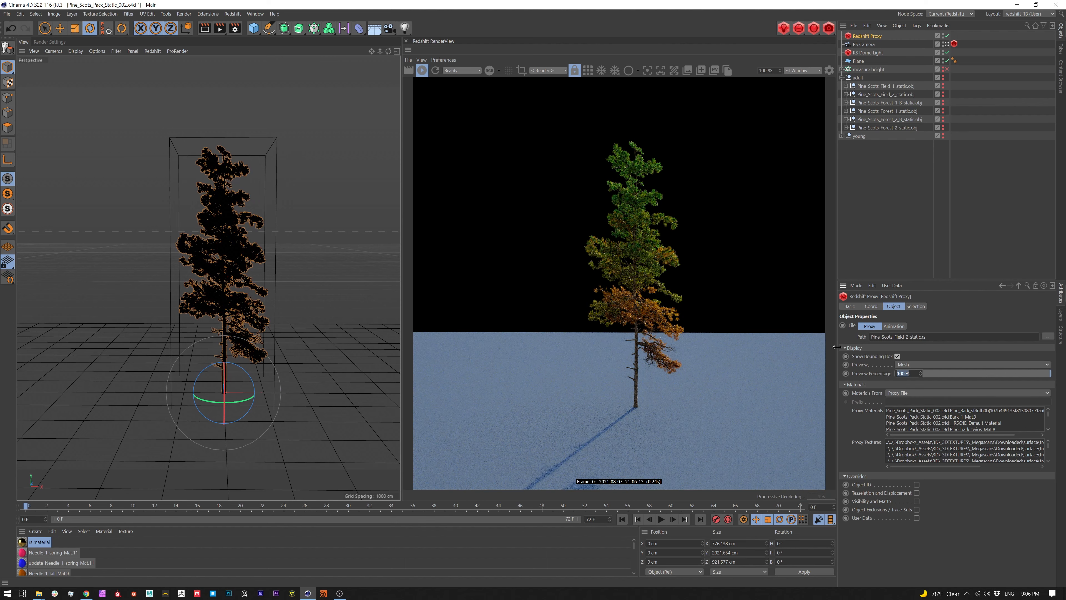
{"action": "type", "text": "1"}
{"action": "key", "text": "Return"}
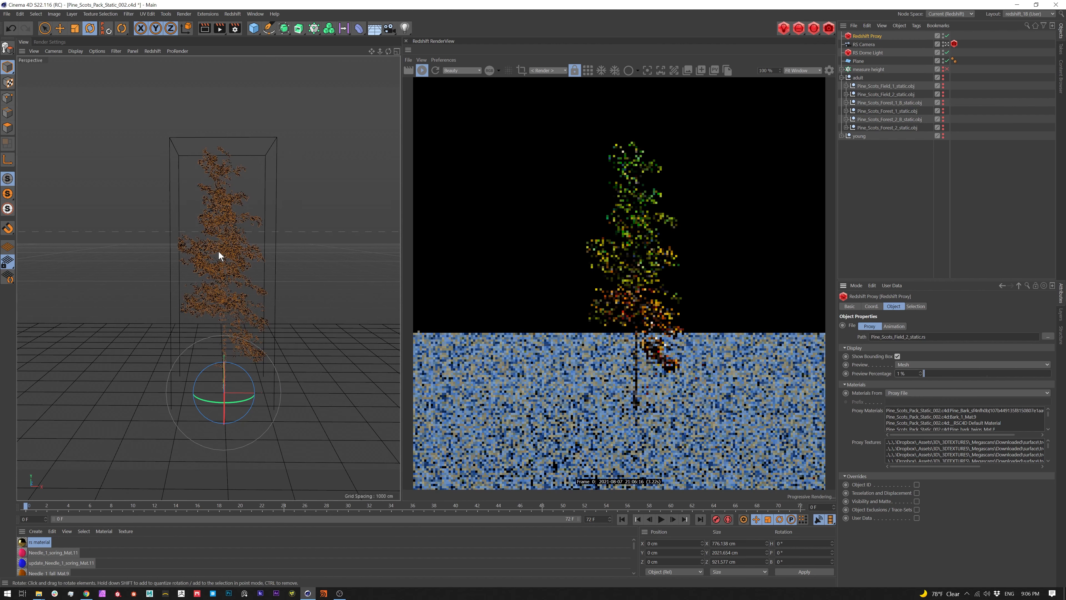
{"action": "left_click", "coordinate": [337, 270]}
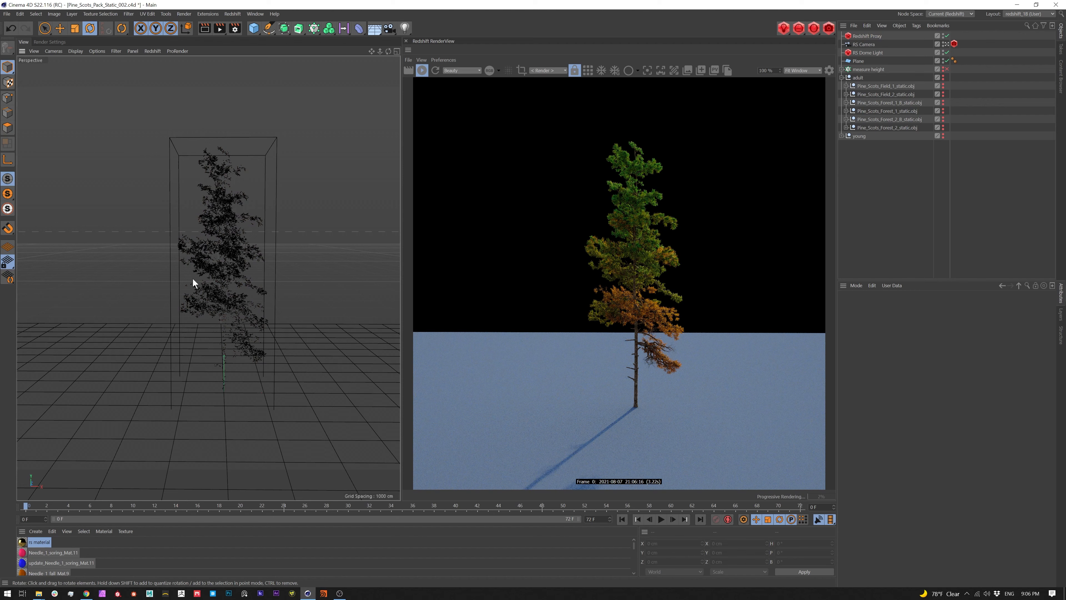
Select the Redshift Proxy and set its viewport preview to Bounding Box
{"action": "left_click", "coordinate": [872, 37]}
{"action": "left_click", "coordinate": [914, 363]}
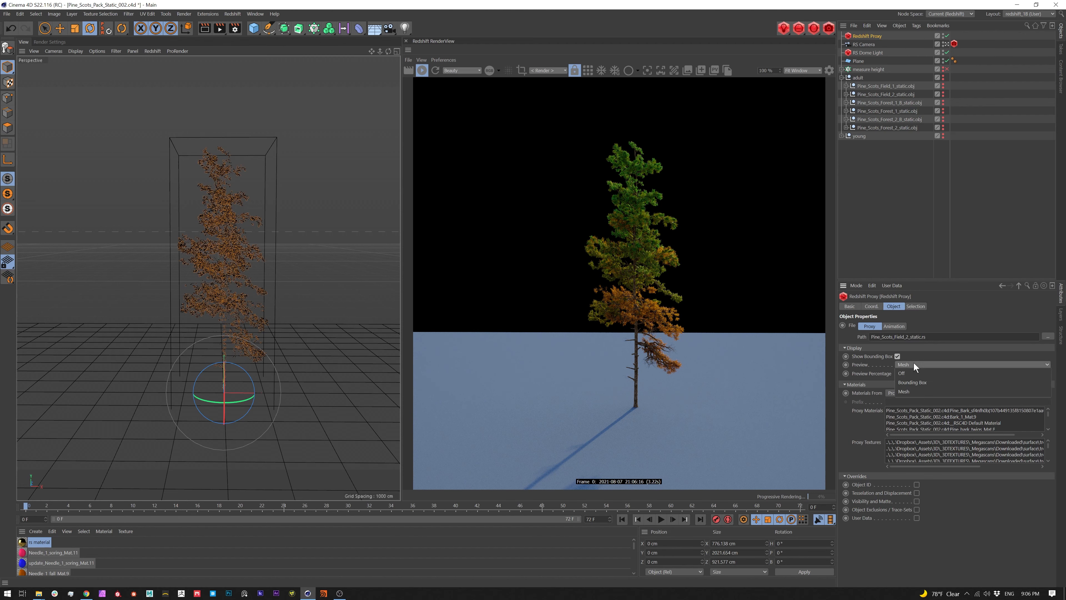
{"action": "left_click", "coordinate": [915, 382]}
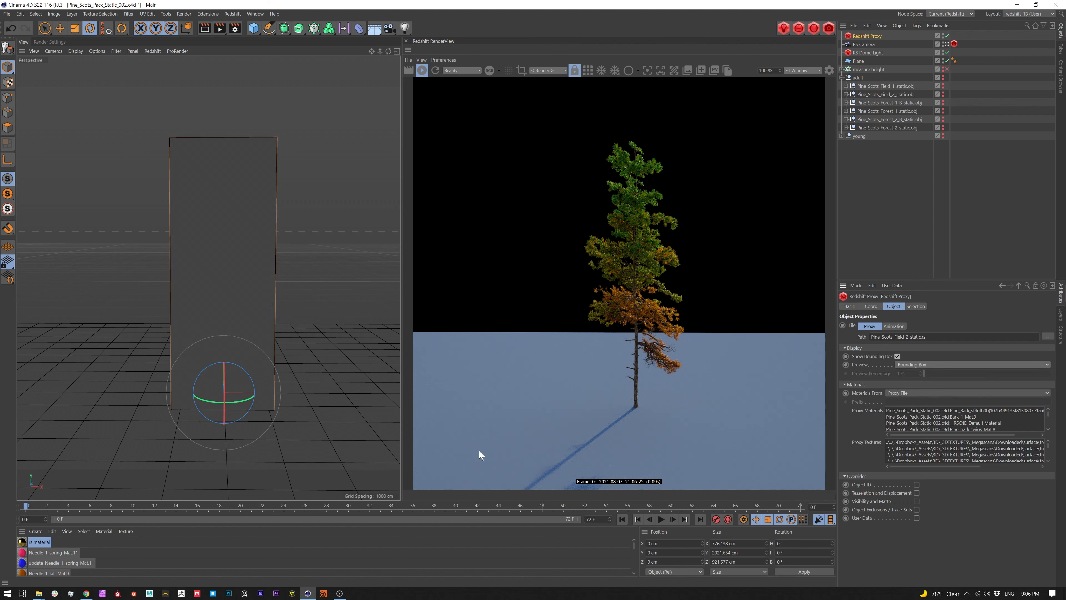
{"action": "left_click_drag", "start_coordinate": [314, 327], "coordinate": [303, 345], "text": "alt"}
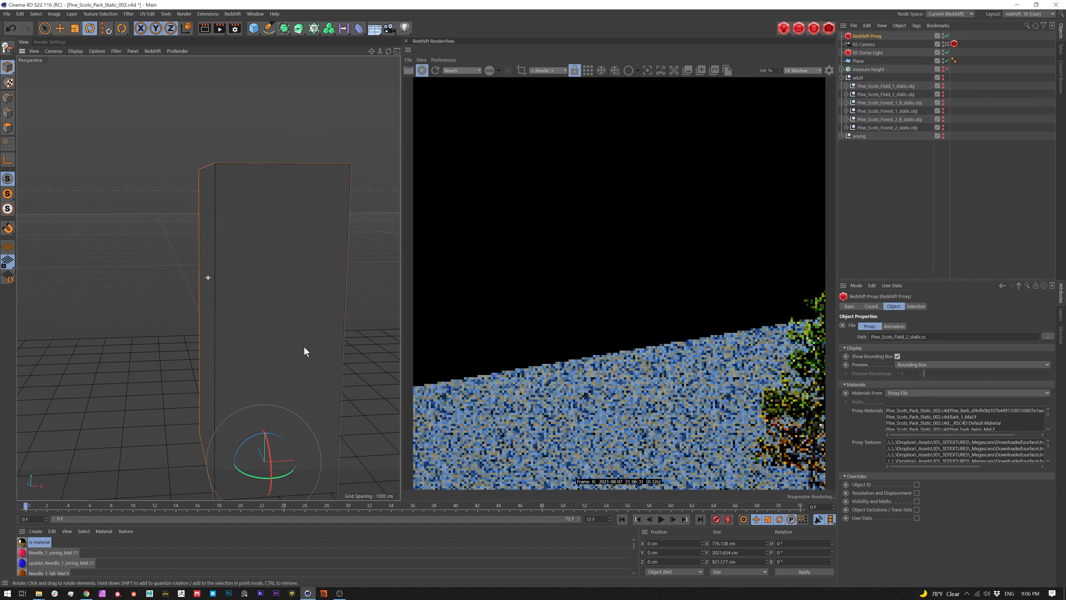
Set the proxy's preview to Off and toggle Show Bounding Box off and back on
{"action": "left_click", "coordinate": [929, 364]}
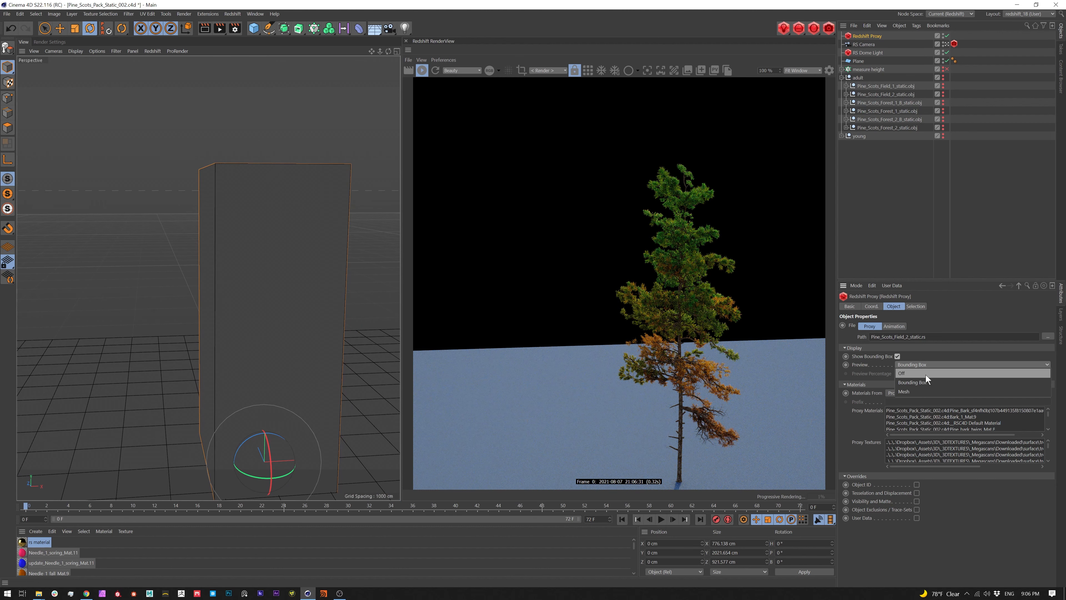
{"action": "left_click", "coordinate": [926, 375]}
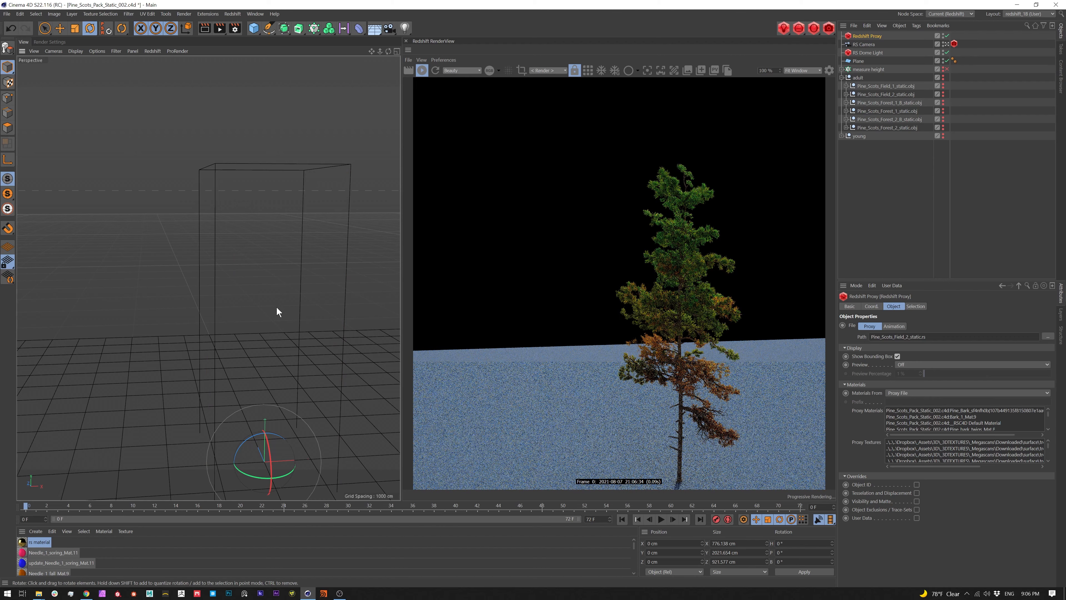
{"action": "left_click_drag", "start_coordinate": [277, 309], "coordinate": [272, 313], "text": "alt"}
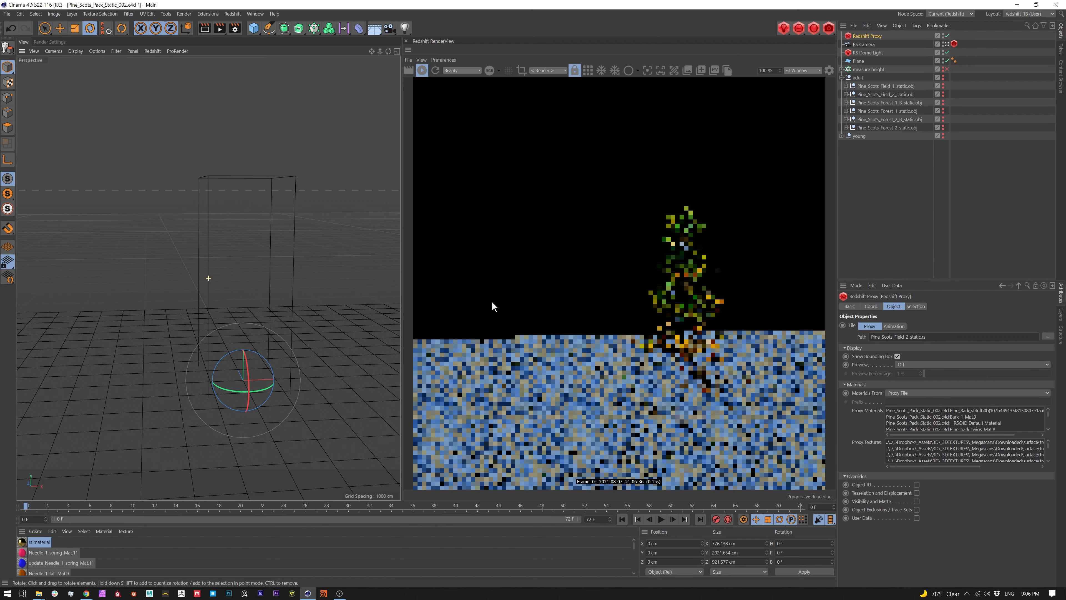
{"action": "left_click", "coordinate": [897, 356]}
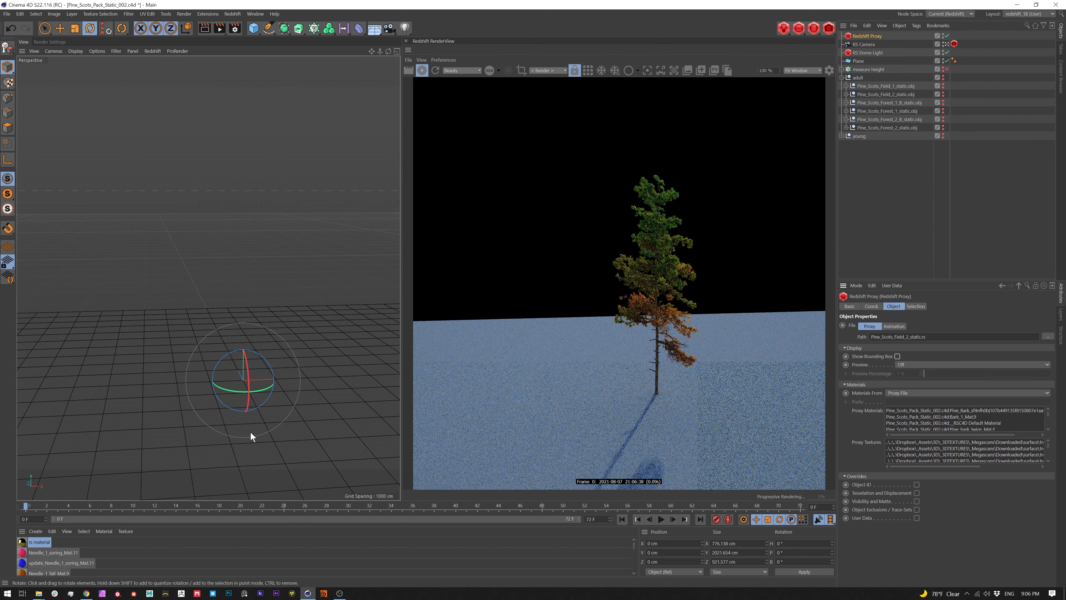
{"action": "left_click", "coordinate": [897, 356]}
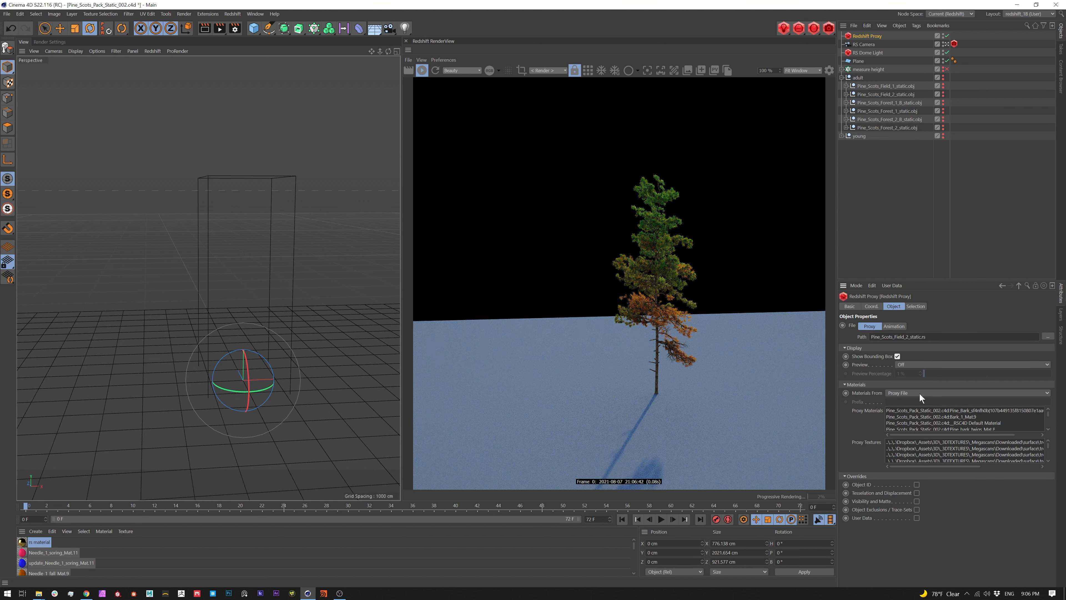
Review the whole Proxy Materials list of the loaded proxy file
{"action": "key", "text": "ctrl+a"}
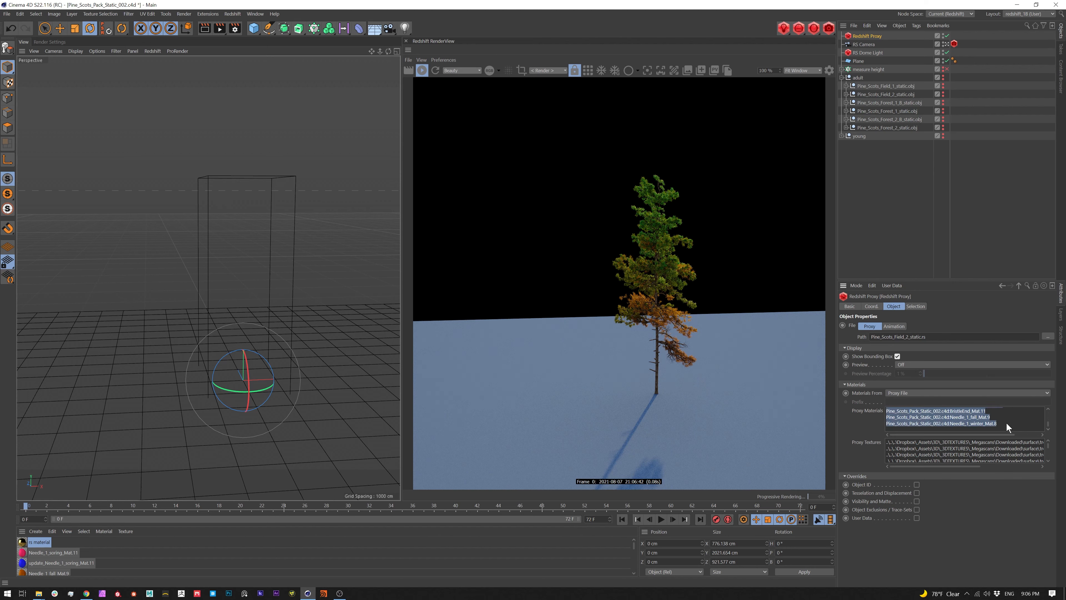
{"action": "scroll", "coordinate": [965, 426], "scroll_direction": "up", "scroll_amount": 5}
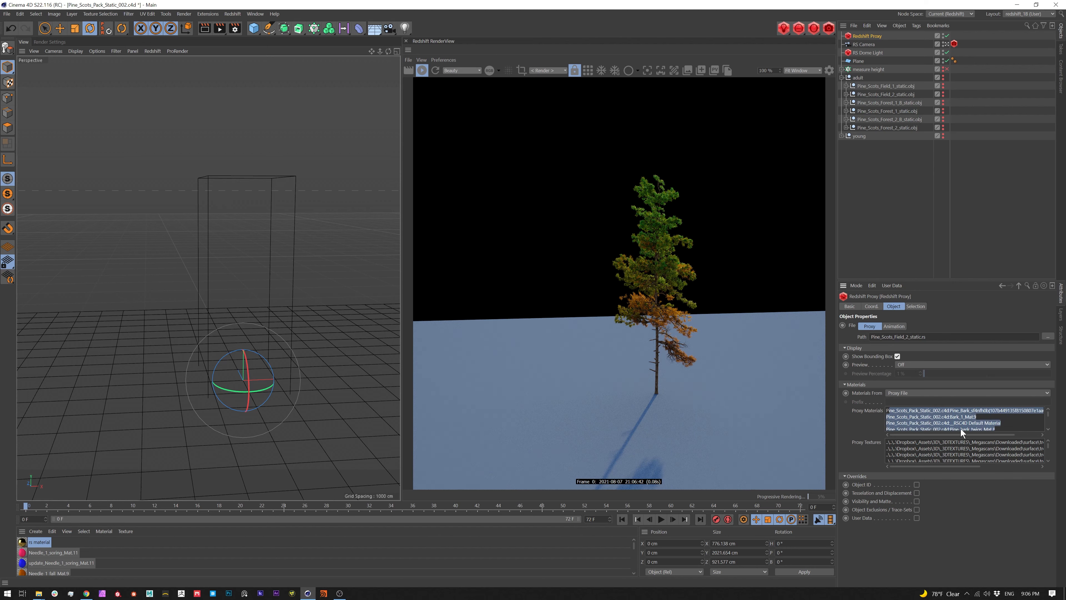
{"action": "left_click", "coordinate": [928, 413]}
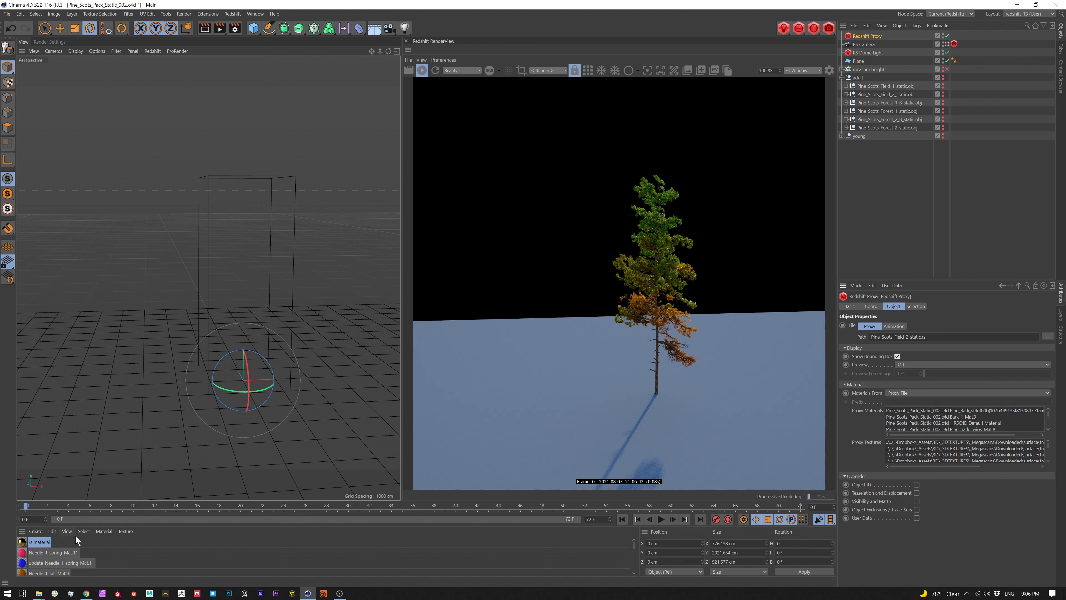
Assign the material highlighted in the material list to the Redshift Proxy and set Materials From to Object
{"action": "left_click_drag", "start_coordinate": [42, 542], "coordinate": [874, 36]}
{"action": "left_click", "coordinate": [913, 392]}
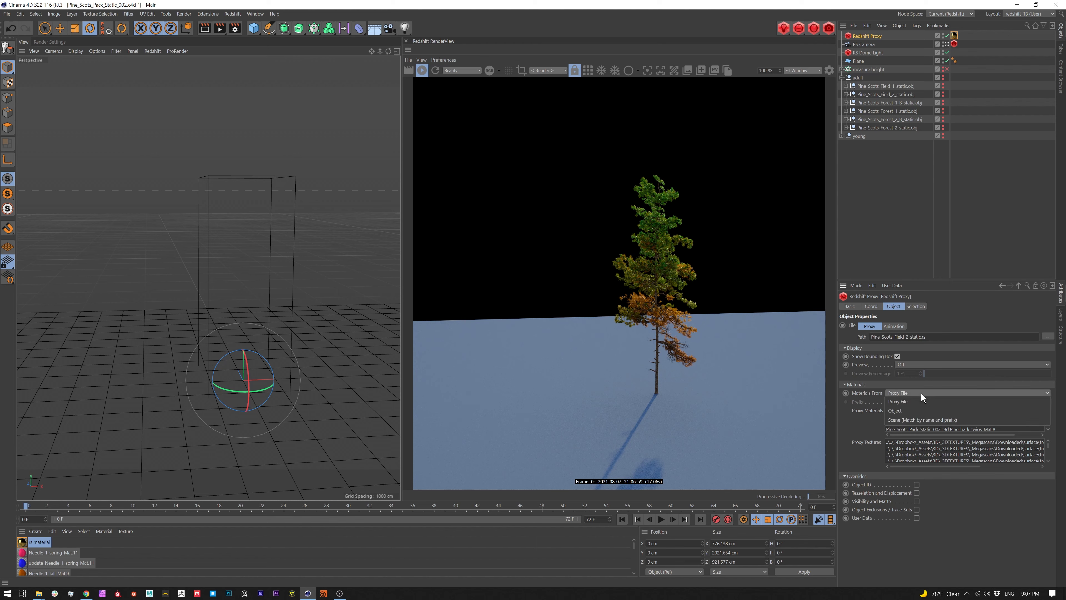
{"action": "left_click", "coordinate": [896, 411]}
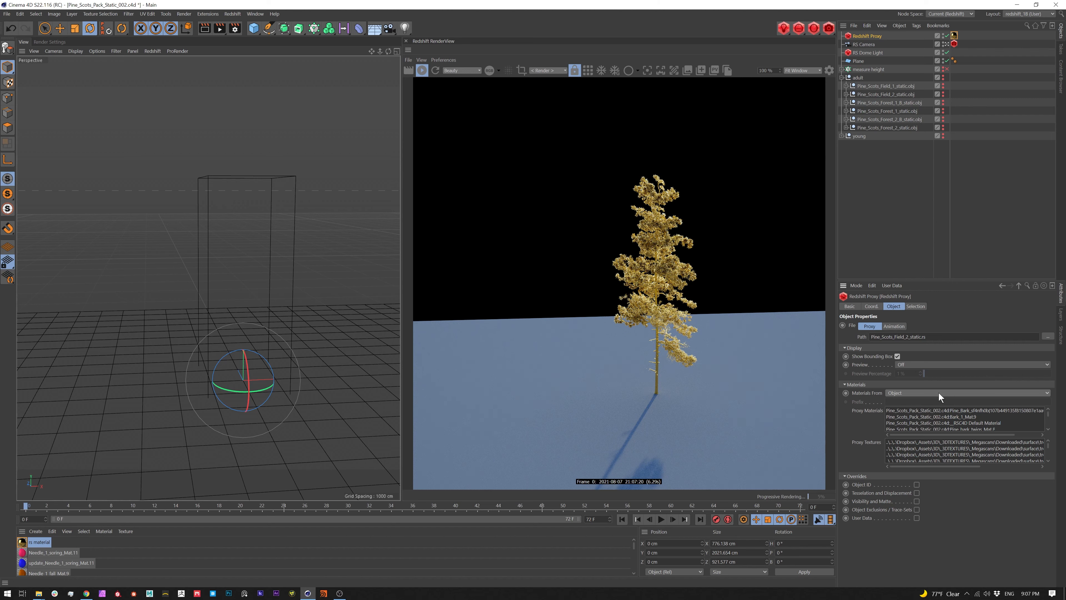
Set Materials From back to Proxy File and remove the material tag from the Redshift Proxy
{"action": "left_click", "coordinate": [923, 391]}
{"action": "left_click", "coordinate": [908, 401]}
{"action": "left_click", "coordinate": [954, 35]}
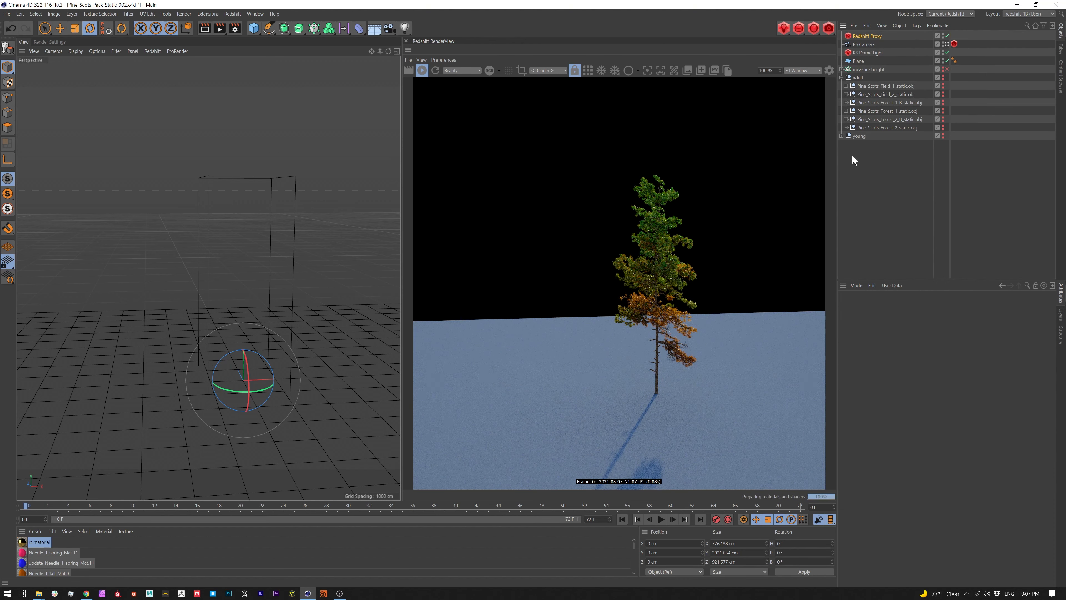
Set the Redshift Proxy's Materials From to Scene (Match by name and prefix) and activate the Prefix field
{"action": "left_click", "coordinate": [869, 37]}
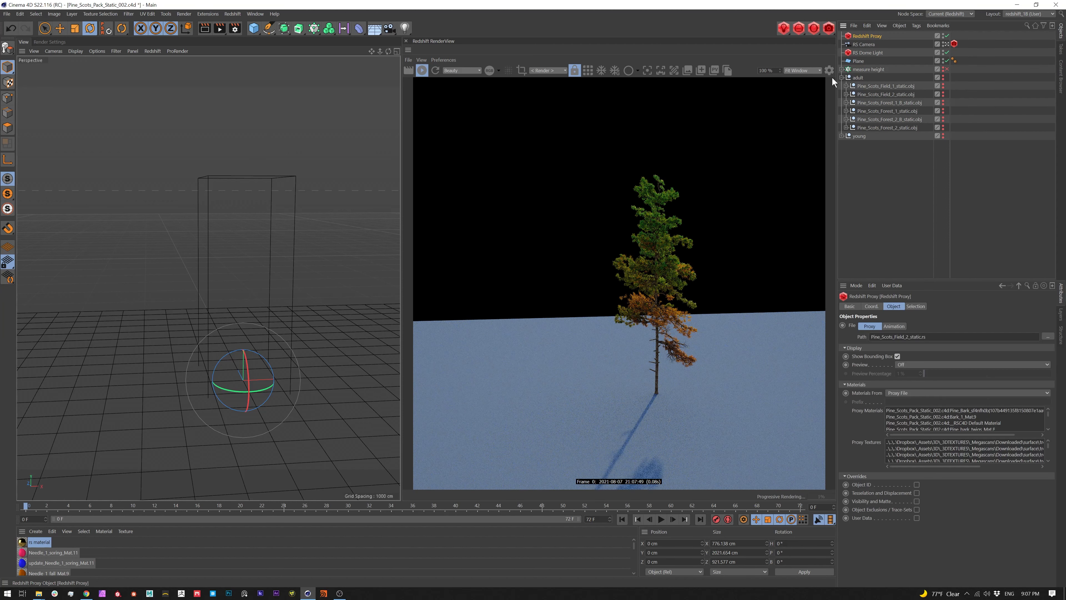
{"action": "left_click", "coordinate": [903, 394]}
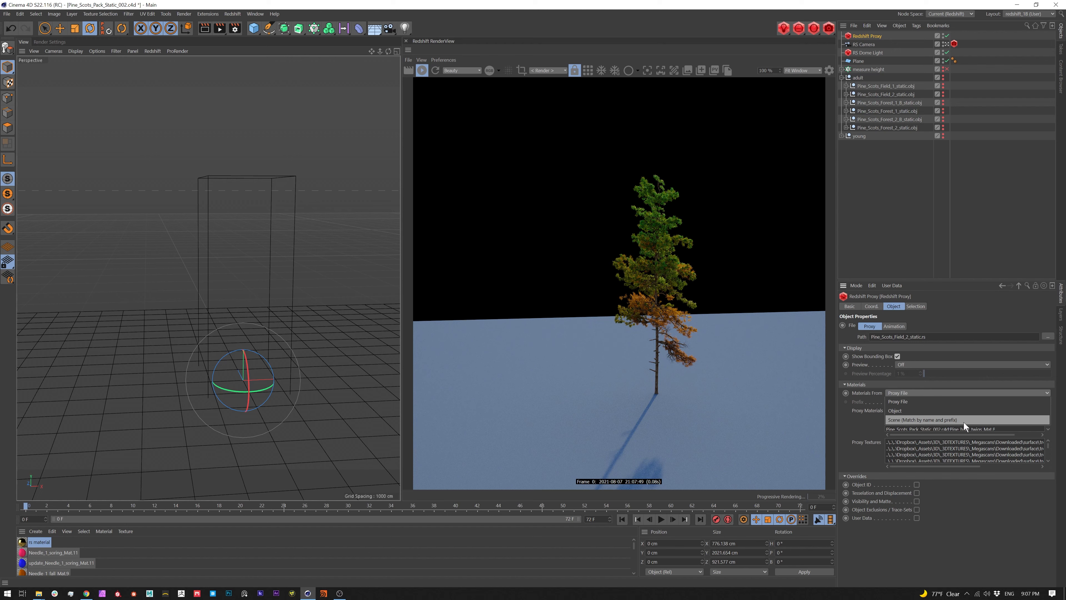
{"action": "left_click", "coordinate": [898, 420]}
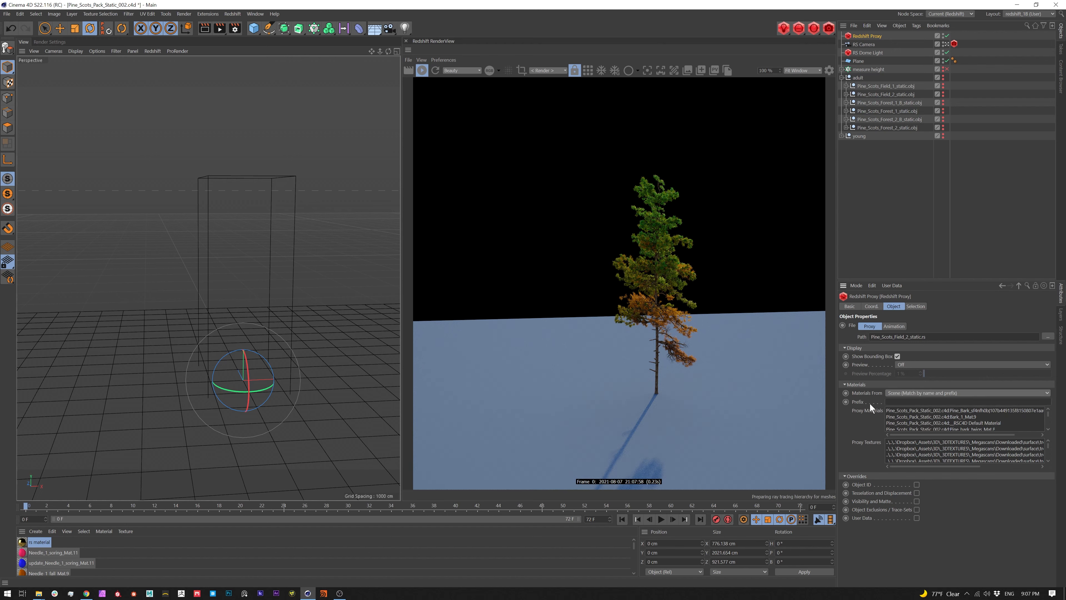
{"action": "left_click", "coordinate": [888, 402]}
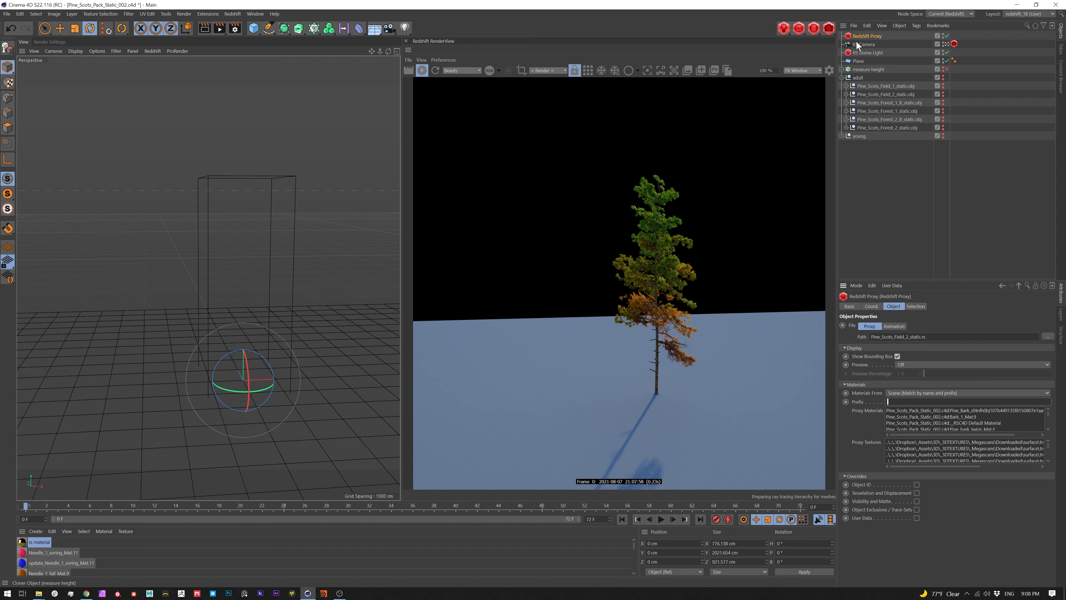
Inspect the material tags on the branches, caps and leaves of Pine_Scots_Field_2_static.obj, checking their material names
{"action": "left_click", "coordinate": [846, 94]}
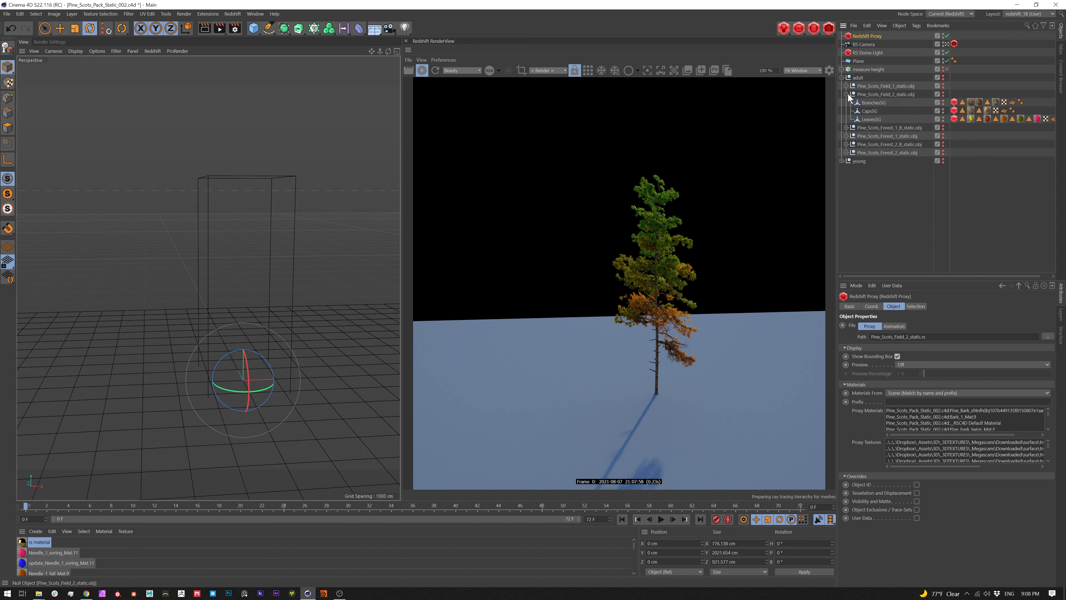
{"action": "left_click", "coordinate": [975, 110]}
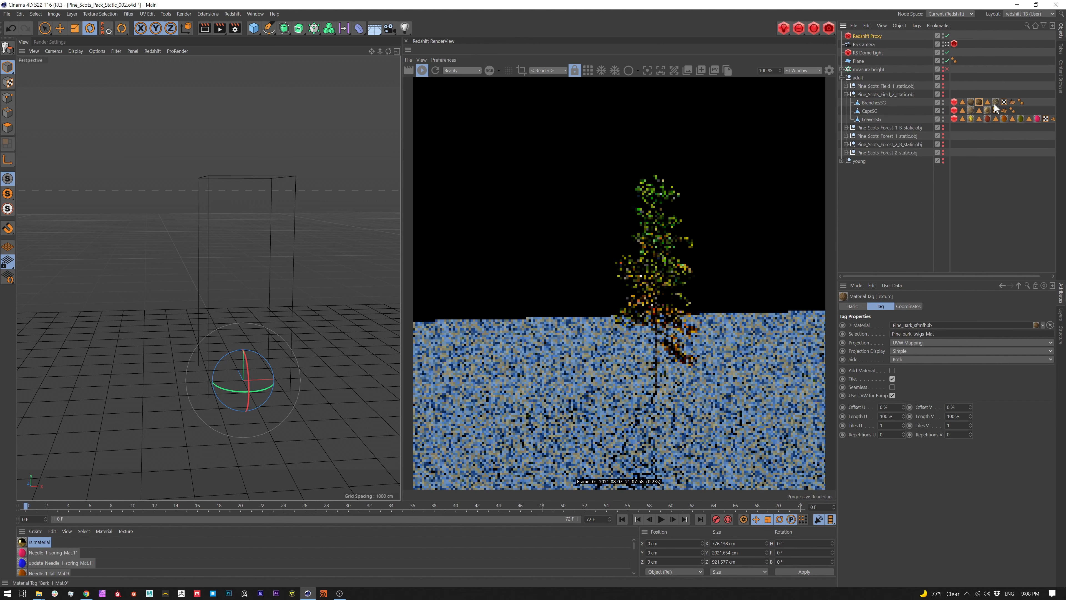
{"action": "left_click", "coordinate": [1004, 119]}
{"action": "left_click", "coordinate": [1021, 119]}
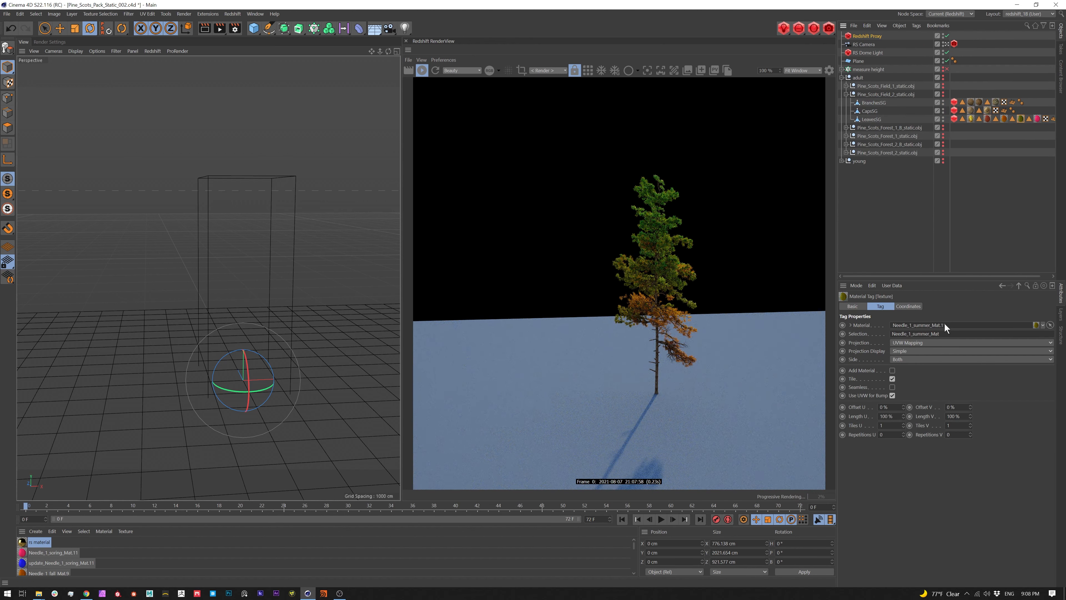
{"action": "left_click", "coordinate": [1037, 119]}
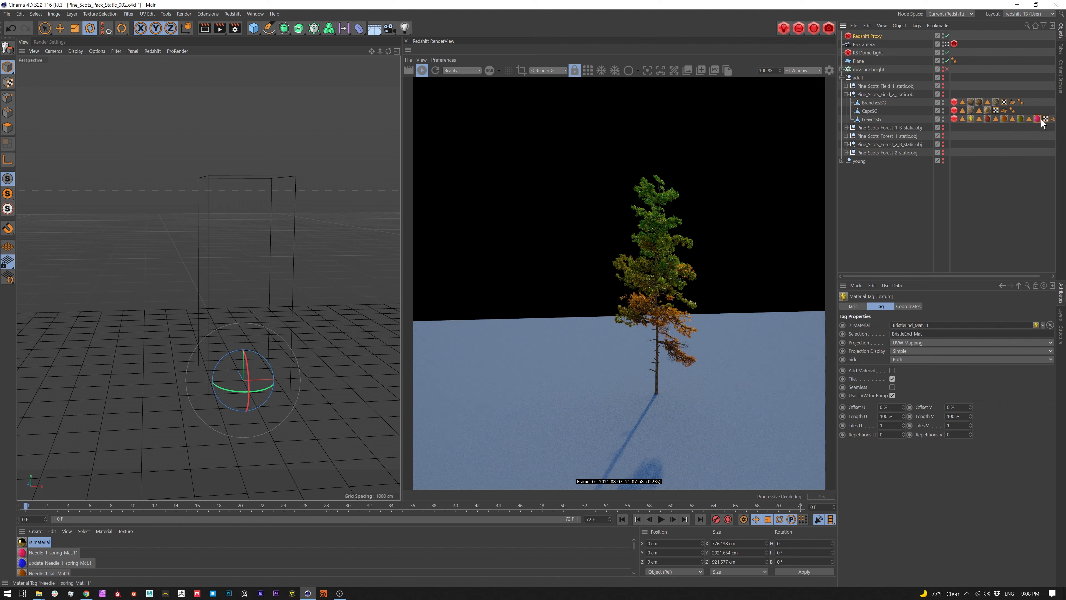
{"action": "left_click", "coordinate": [841, 78]}
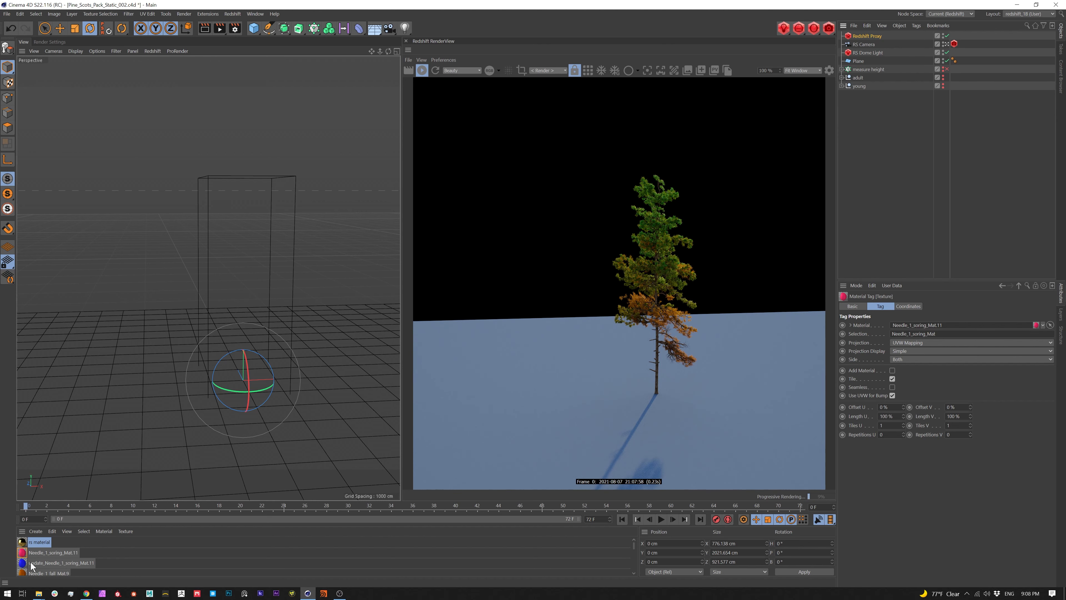
In the shader graph of Needle_1_soring_Mat.11, connect the RS Color Abs output to the RS Material's Diffuse Color
{"action": "left_click", "coordinate": [54, 552]}
{"action": "double_click", "coordinate": [22, 552]}
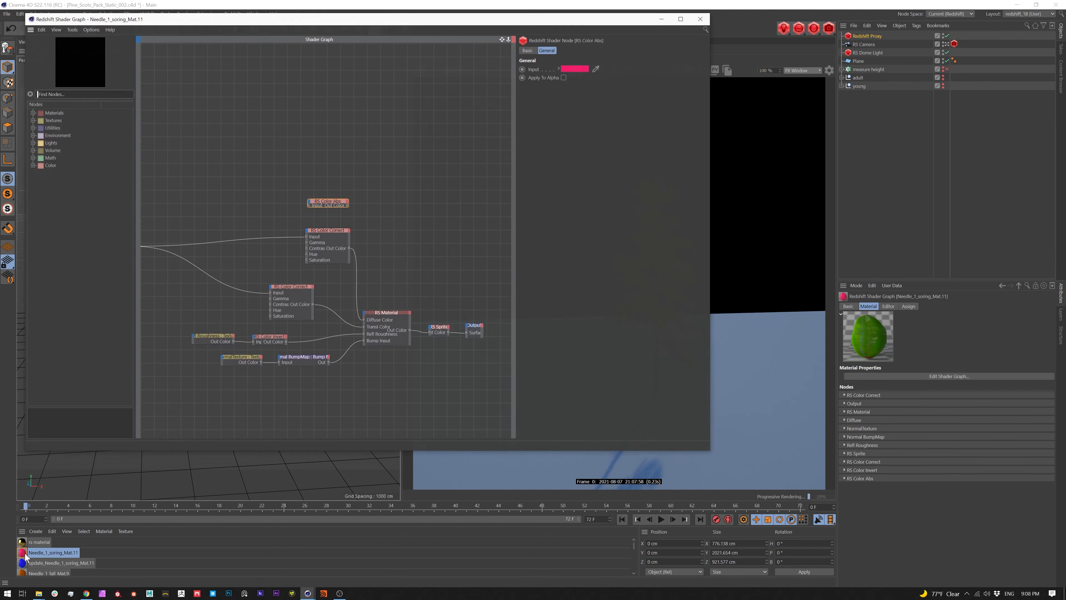
{"action": "left_click_drag", "start_coordinate": [518, 19], "coordinate": [378, 72]}
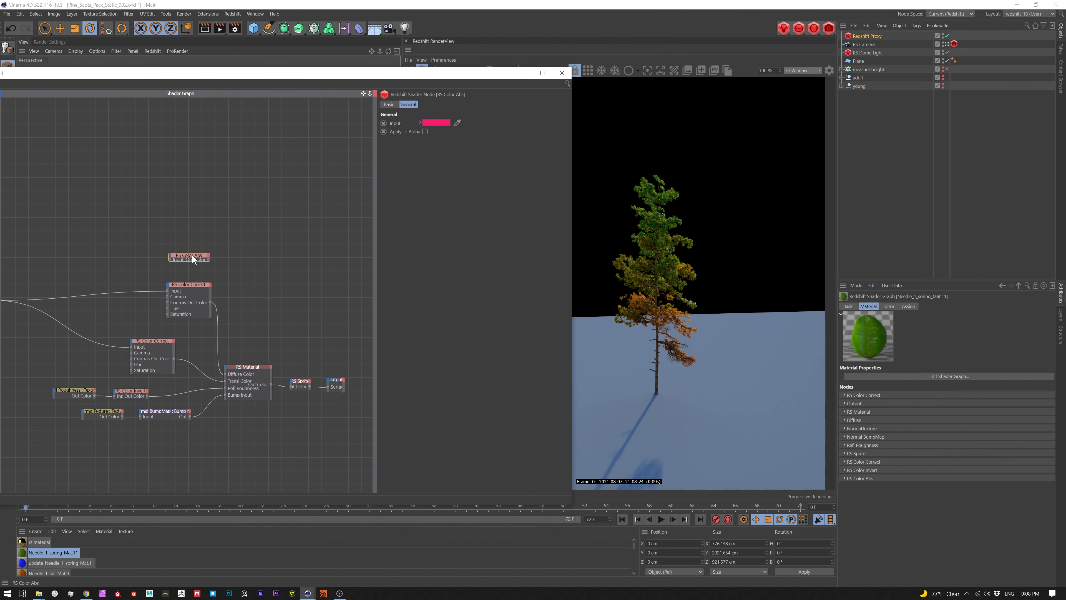
{"action": "left_click_drag", "start_coordinate": [188, 255], "coordinate": [226, 374]}
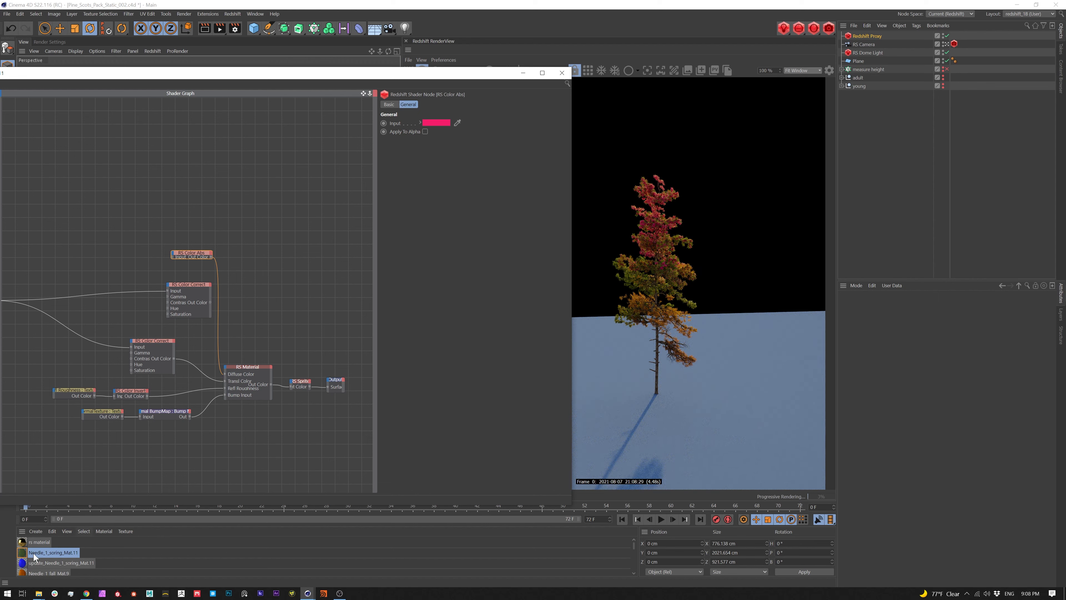
Select the Redshift Proxy and reconnect the upper RS Color Correct node to the RS Material's Diffuse Color
{"action": "left_click", "coordinate": [860, 37]}
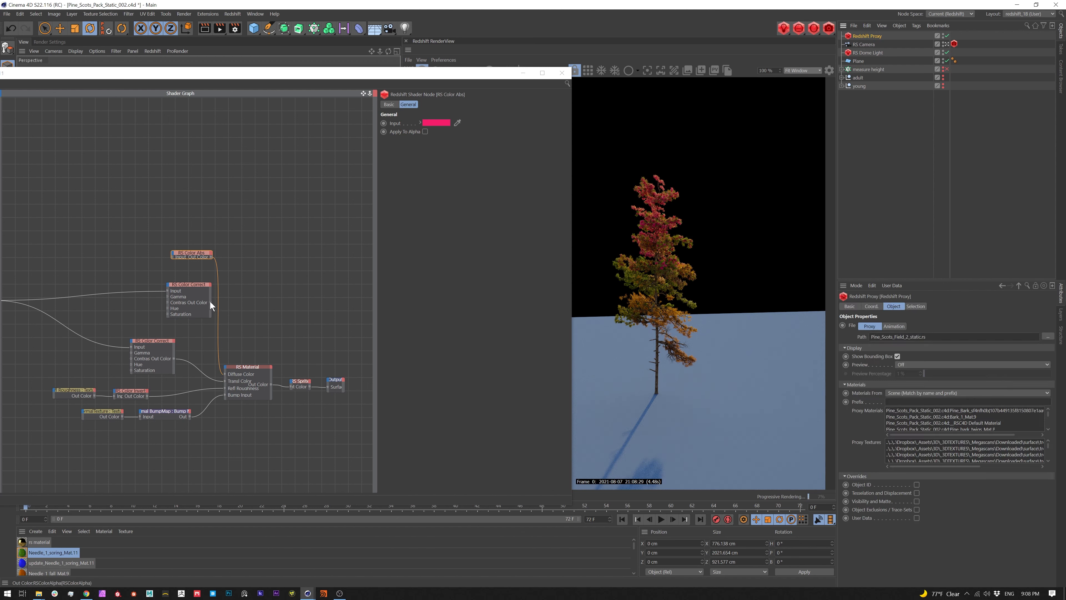
{"action": "left_click_drag", "start_coordinate": [209, 302], "coordinate": [229, 334]}
{"action": "left_click_drag", "start_coordinate": [224, 374], "coordinate": [224, 374]}
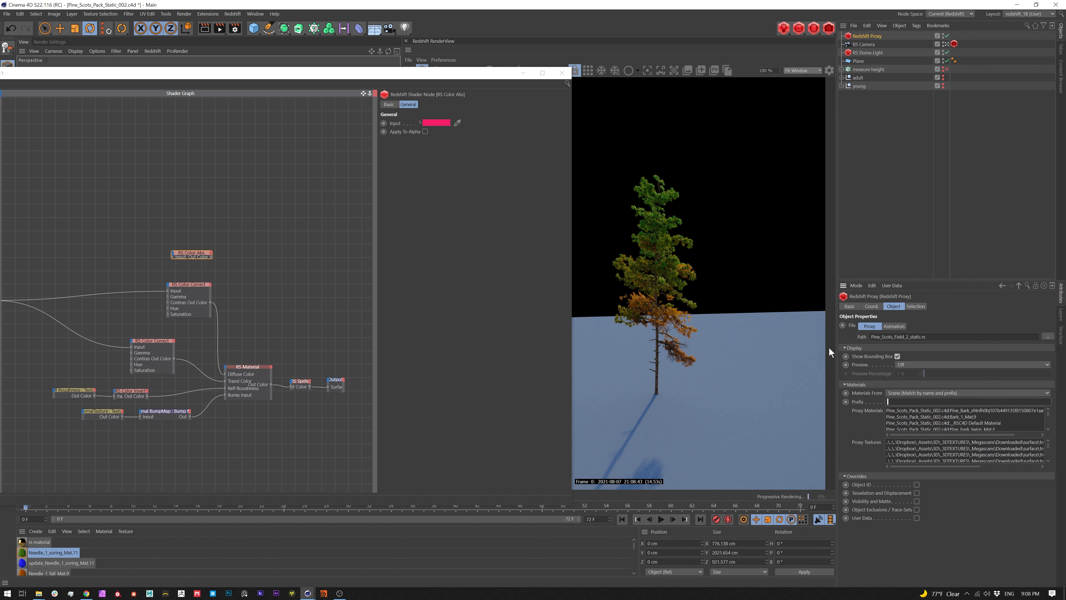
Set the Redshift Proxy's material Prefix to update_
{"action": "type", "text": "pdate_"}
{"action": "key", "text": "Return"}
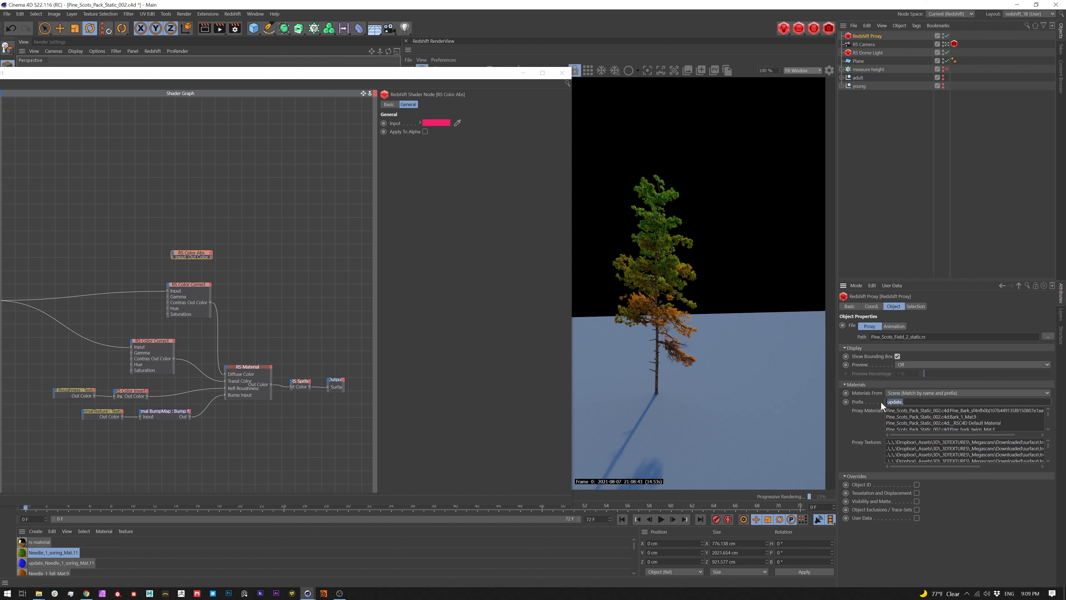
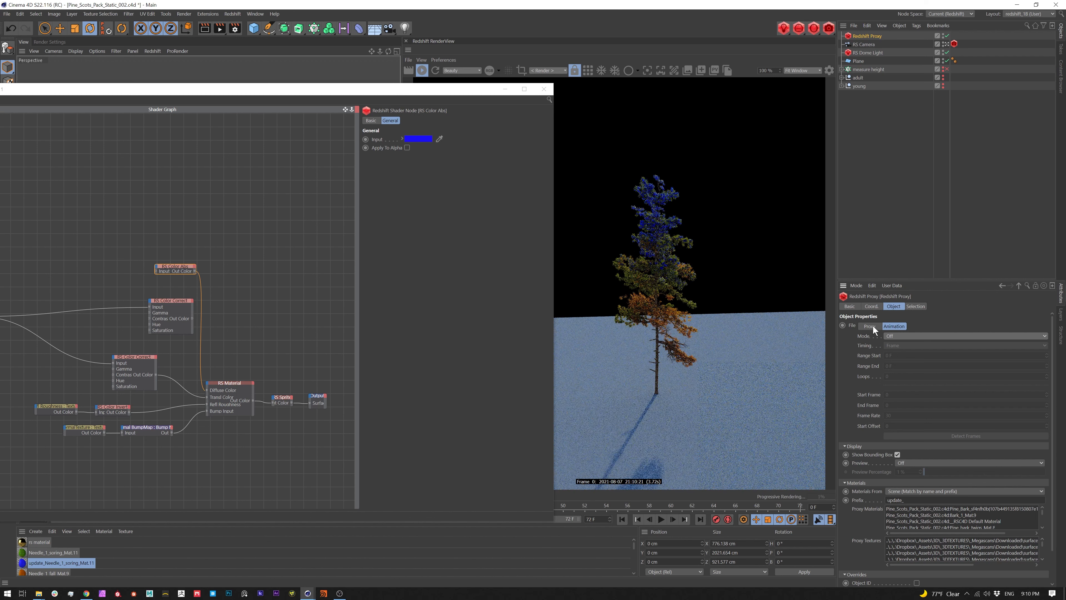
Show the proxy's file settings, try toggling its Object ID override, and close the shader graph
{"action": "left_click", "coordinate": [872, 326]}
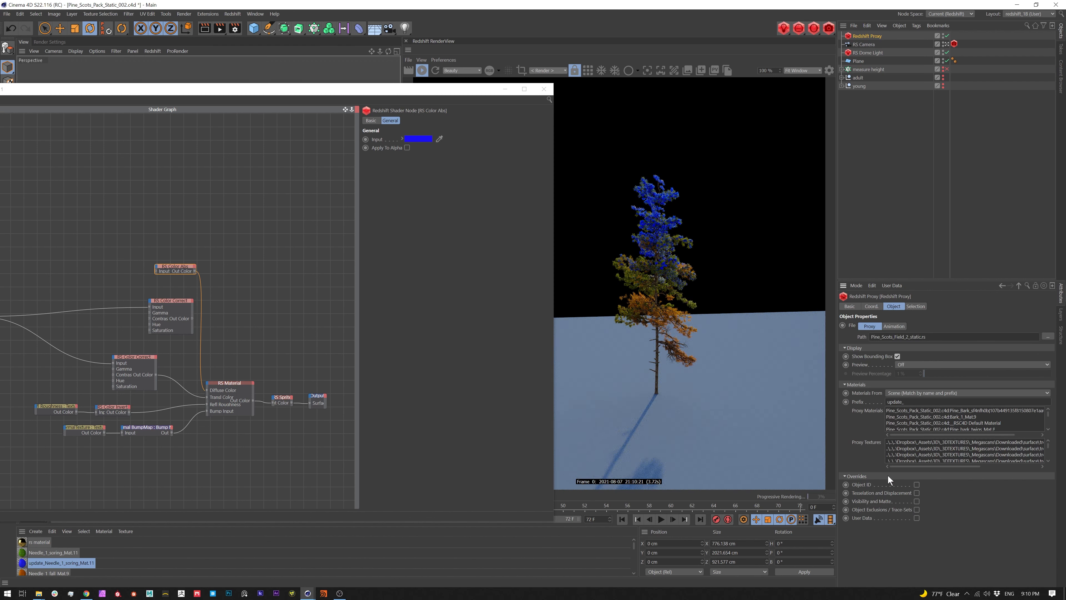
{"action": "left_click", "coordinate": [917, 486]}
{"action": "left_click", "coordinate": [916, 486]}
{"action": "left_click", "coordinate": [916, 485]}
{"action": "left_click", "coordinate": [544, 88]}
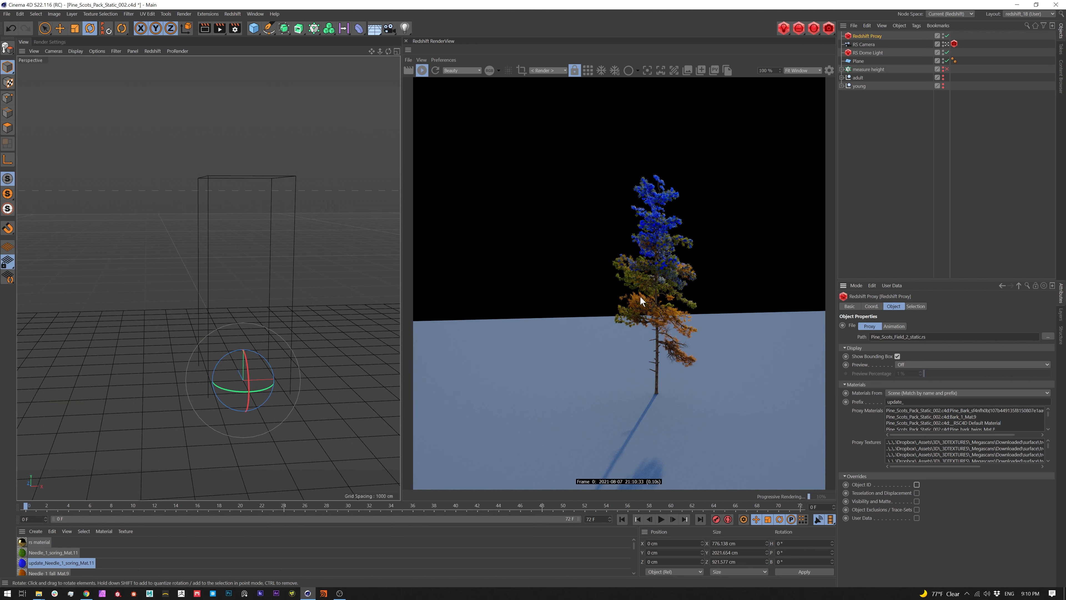
Add a Redshift Matrix Scatter object to the scene
{"action": "left_click", "coordinate": [234, 15]}
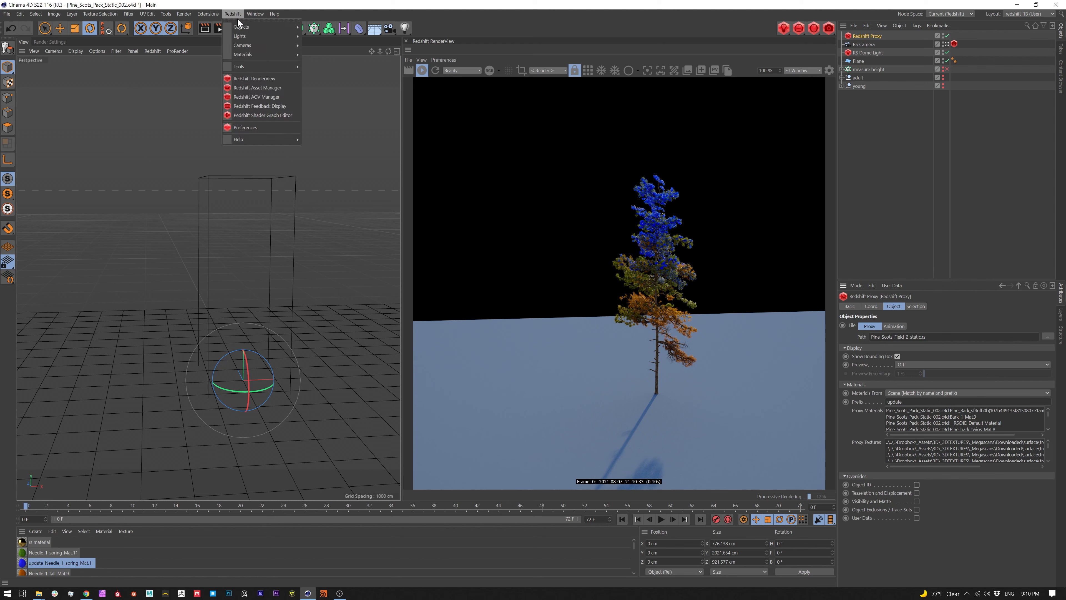
{"action": "mouse_move", "coordinate": [239, 29]}
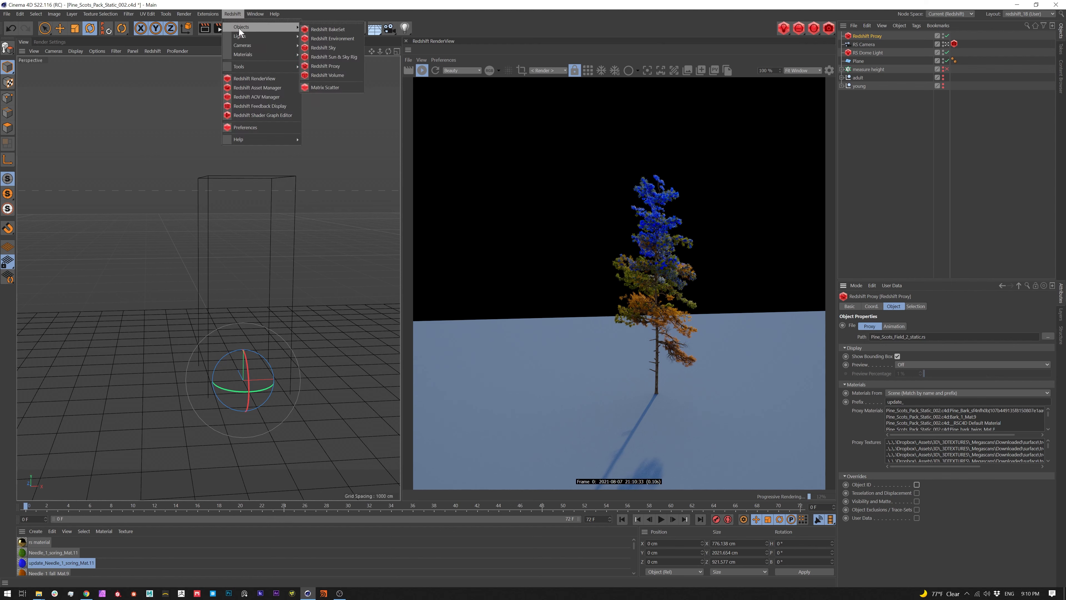
{"action": "left_click", "coordinate": [328, 88]}
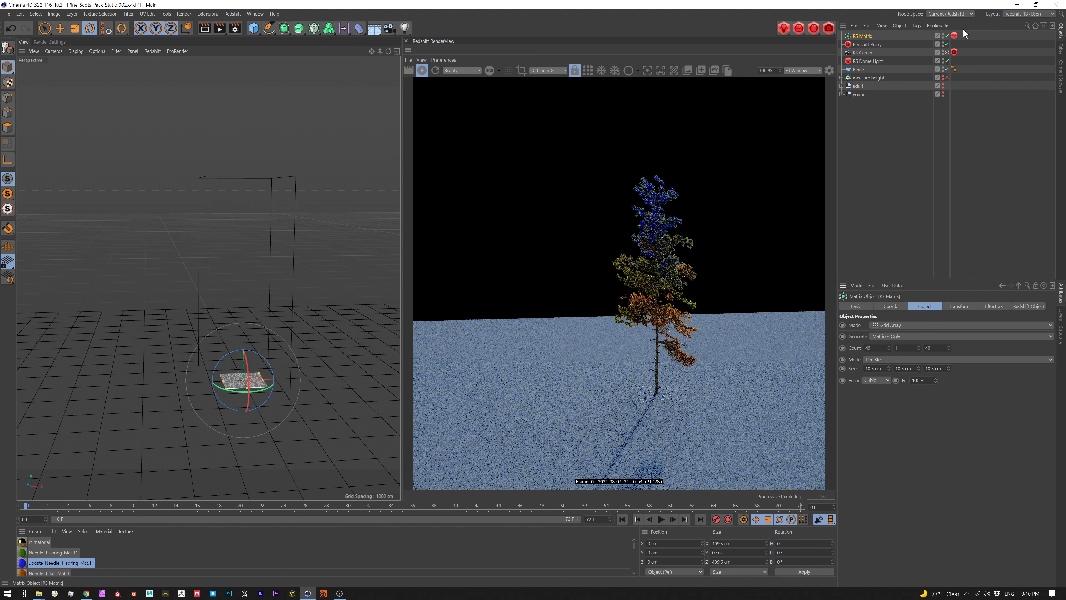
On the RS Matrix's Redshift Object tag, set the particle Mode to Custom Objects and add the Redshift Proxy as custom object
{"action": "left_click", "coordinate": [954, 36]}
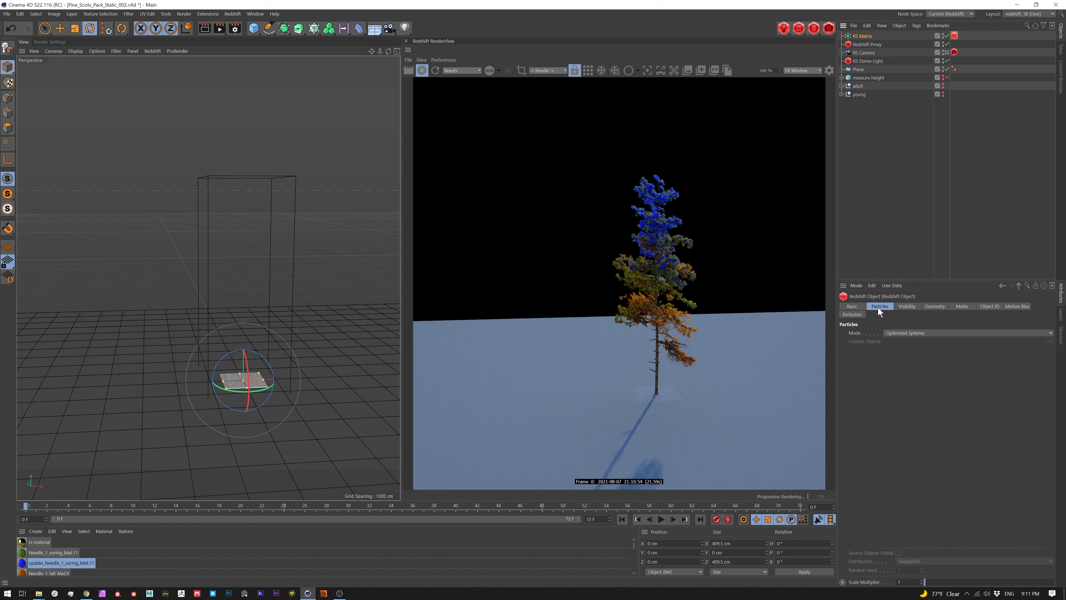
{"action": "left_click", "coordinate": [907, 333]}
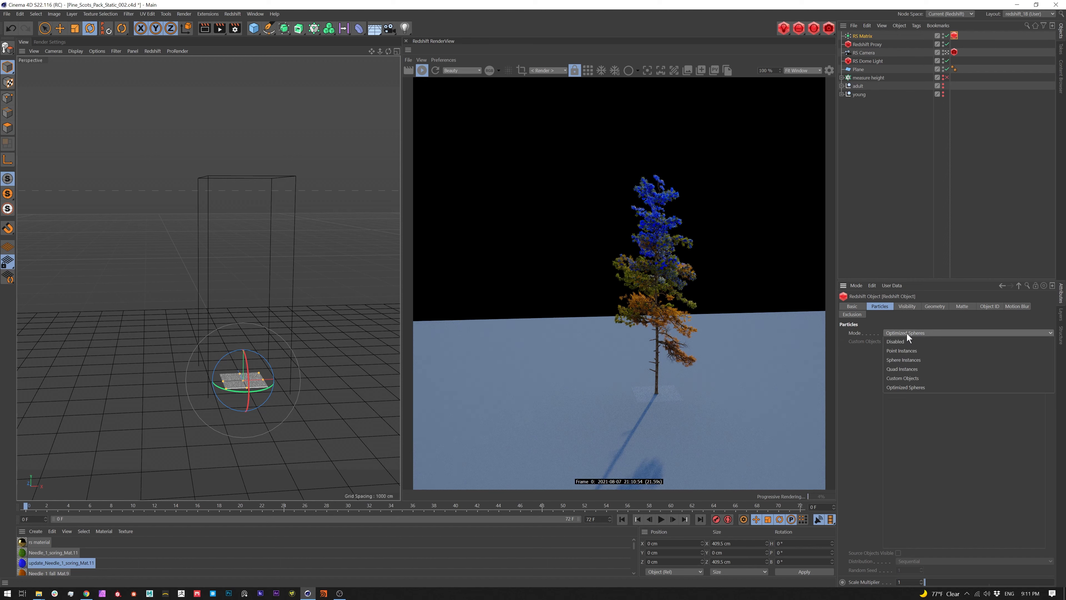
{"action": "left_click", "coordinate": [913, 377]}
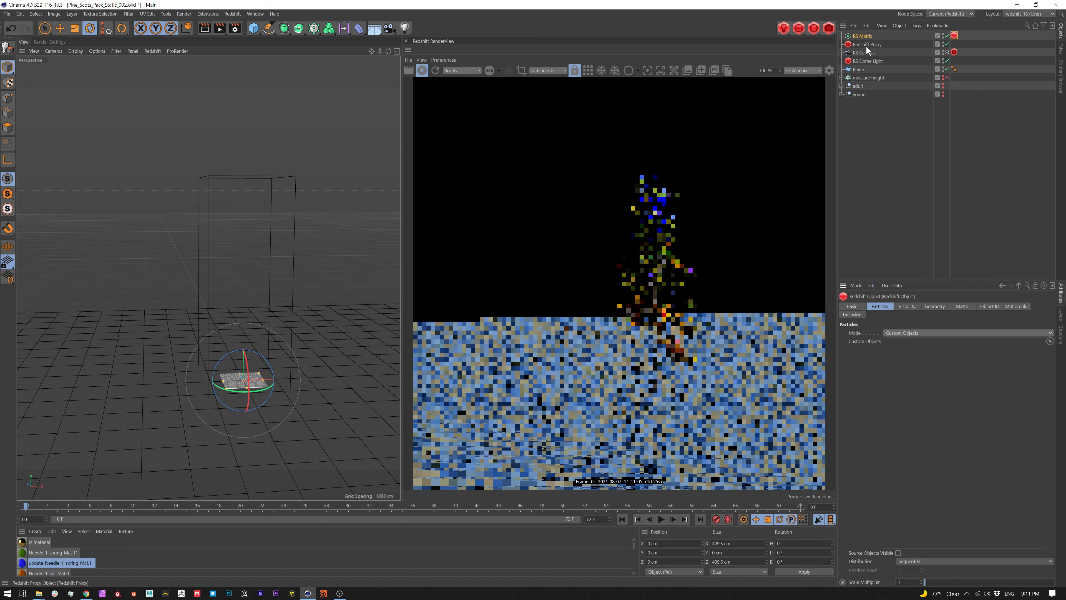
{"action": "left_click_drag", "start_coordinate": [866, 45], "coordinate": [937, 370]}
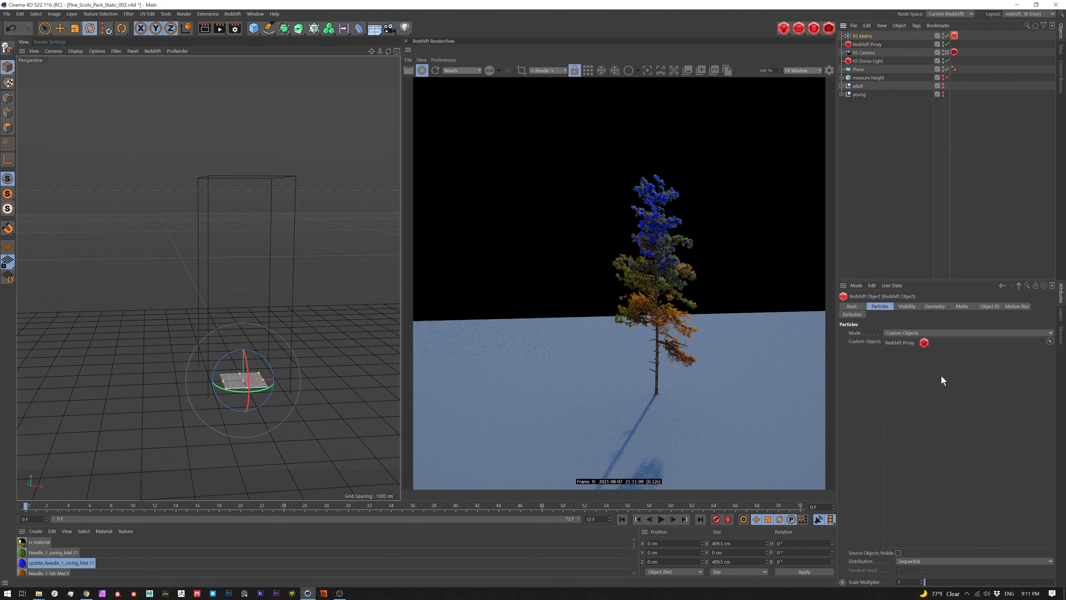
View the particle Distribution options without changing them and set the Scale Multiplier to 0.5
{"action": "left_click", "coordinate": [934, 560]}
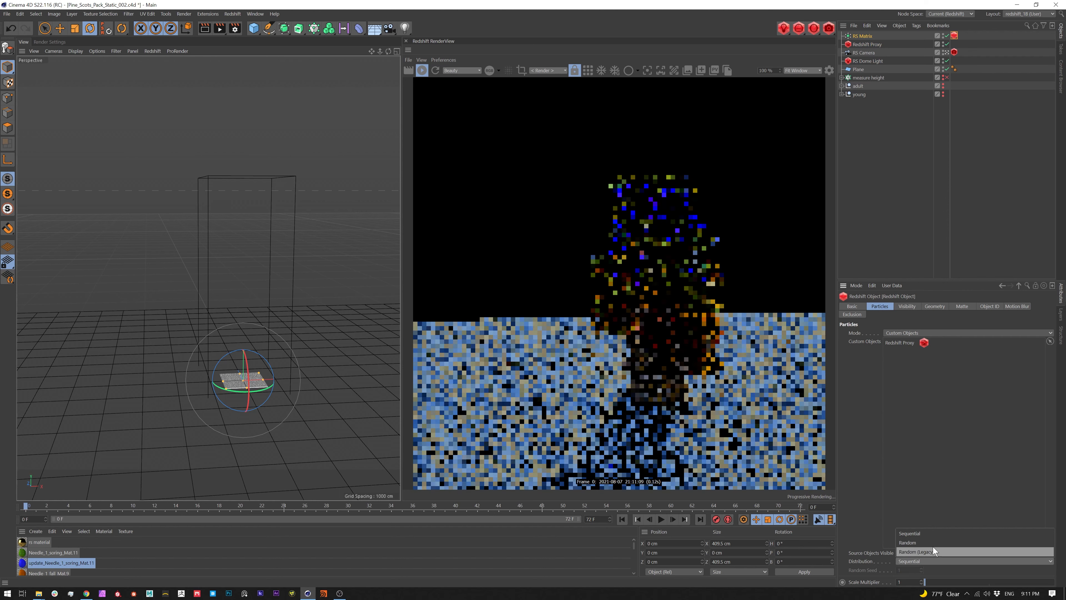
{"action": "left_click", "coordinate": [969, 487]}
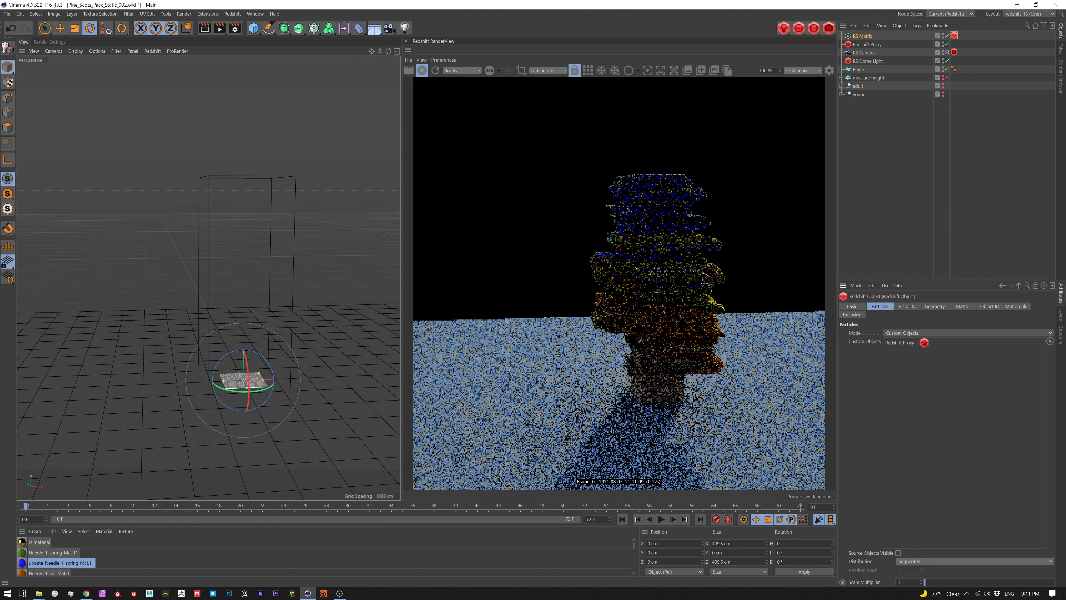
{"action": "left_click_drag", "start_coordinate": [910, 582], "coordinate": [854, 583]}
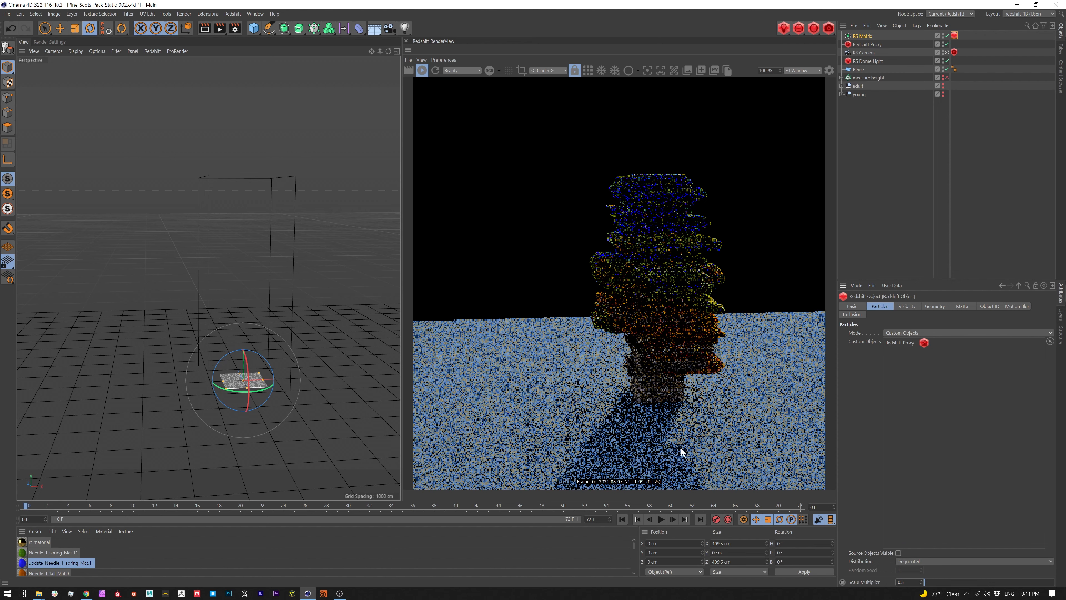
{"action": "key", "text": "Return"}
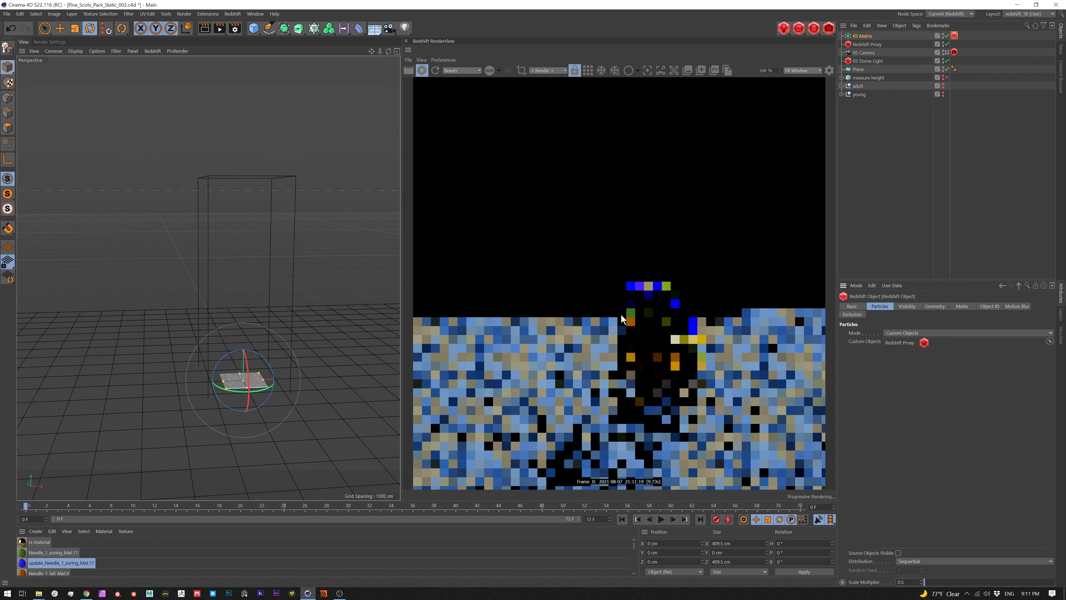
Set the RS Matrix grid array's count to 20 in both X and Z
{"action": "left_click", "coordinate": [867, 35]}
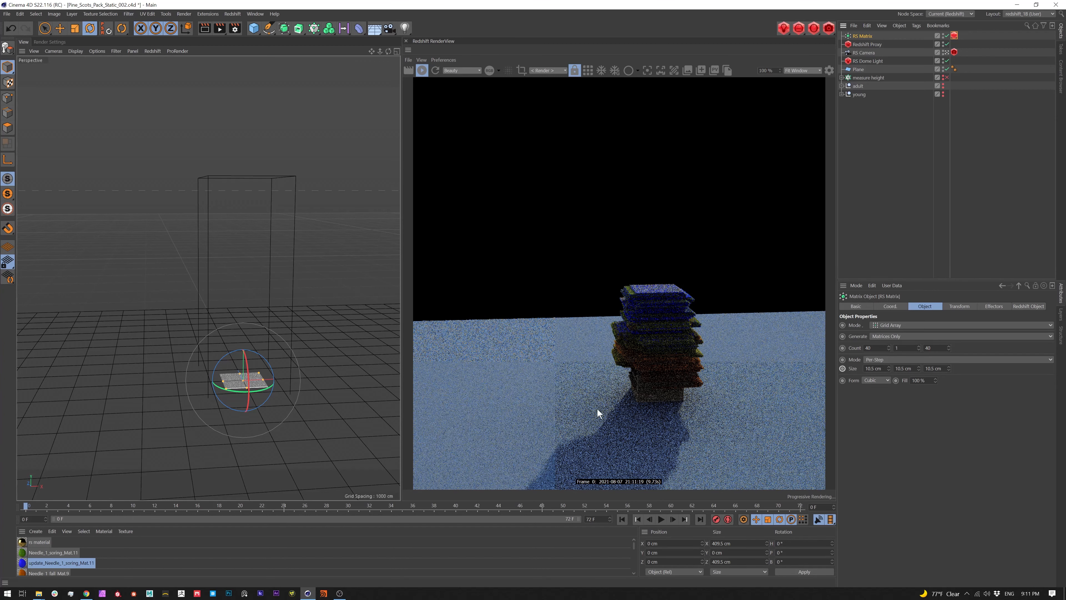
{"action": "left_click_drag", "start_coordinate": [302, 380], "coordinate": [310, 390], "text": "alt"}
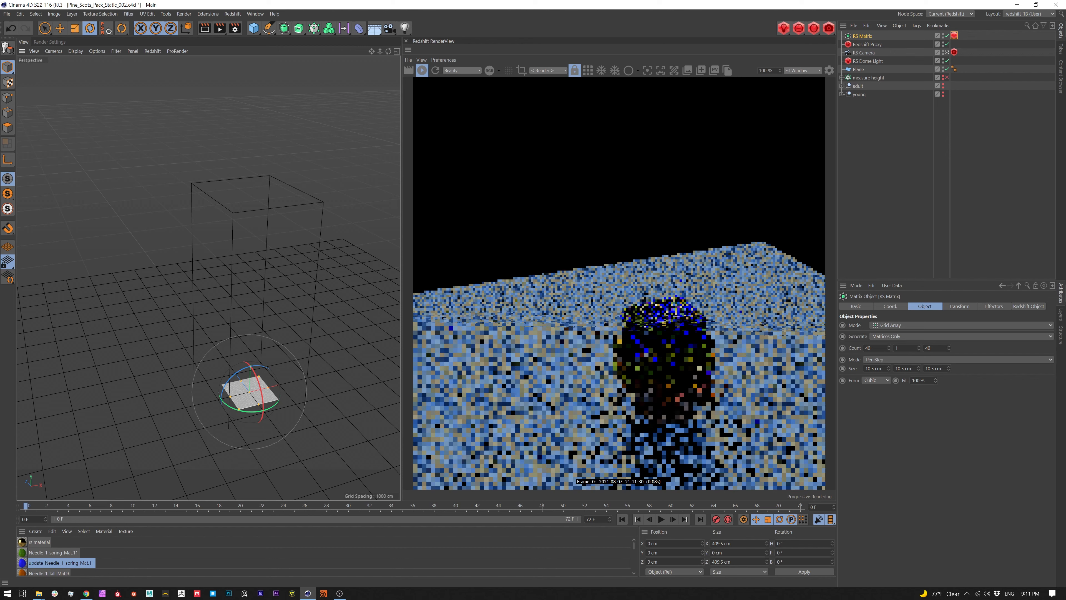
{"action": "left_click", "coordinate": [868, 368]}
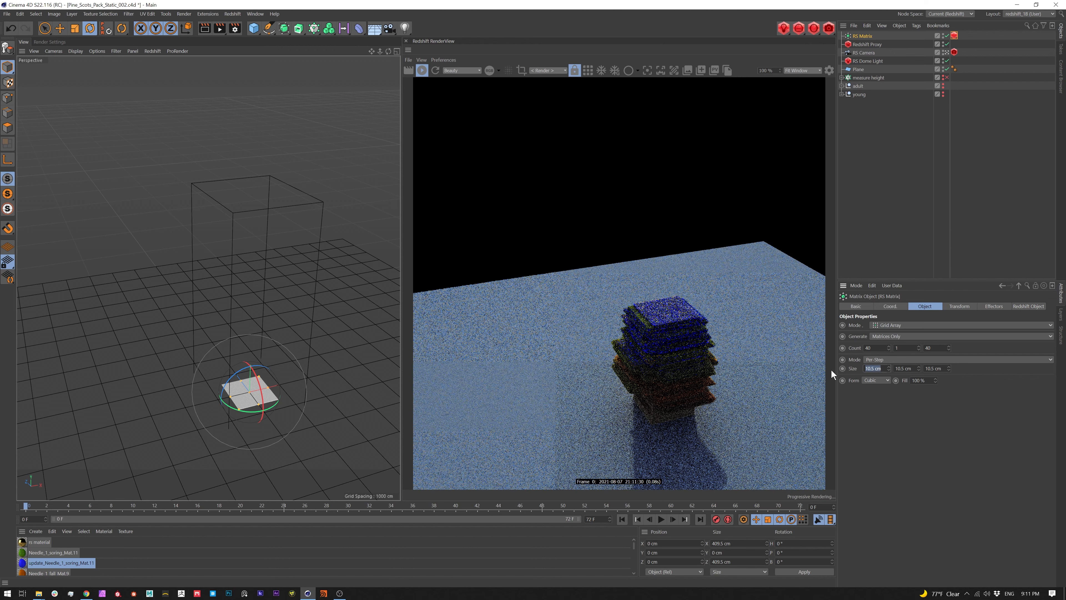
{"action": "left_click_drag", "start_coordinate": [874, 347], "coordinate": [795, 343]}
{"action": "type", "text": "20"}
{"action": "key", "text": "Tab"}
{"action": "key", "text": "Tab"}
{"action": "type", "text": "20"}
{"action": "key", "text": "Tab"}
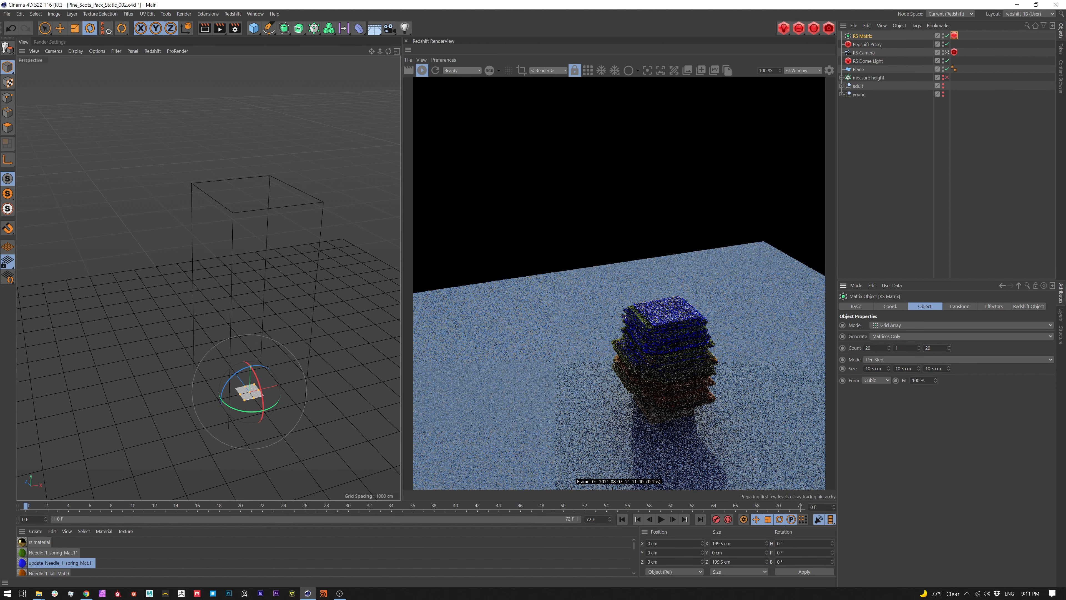
Try a per-step size of 40 cm in X and Z for the RS Matrix grid
{"action": "key", "text": "Tab"}
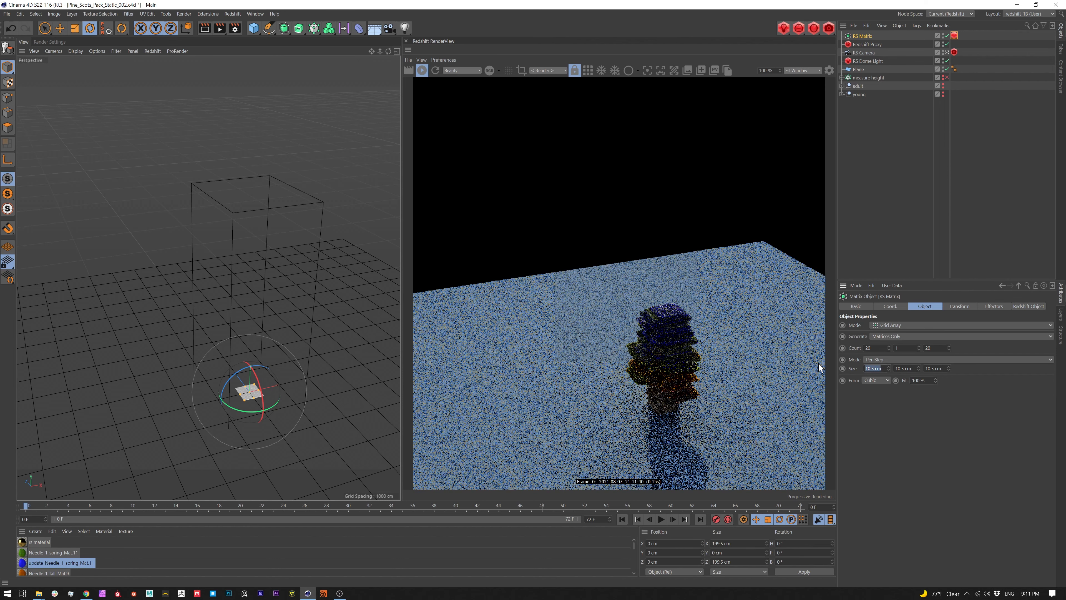
{"action": "type", "text": "40"}
{"action": "key", "text": "Tab"}
{"action": "key", "text": "Tab"}
{"action": "type", "text": "40"}
{"action": "key", "text": "Return"}
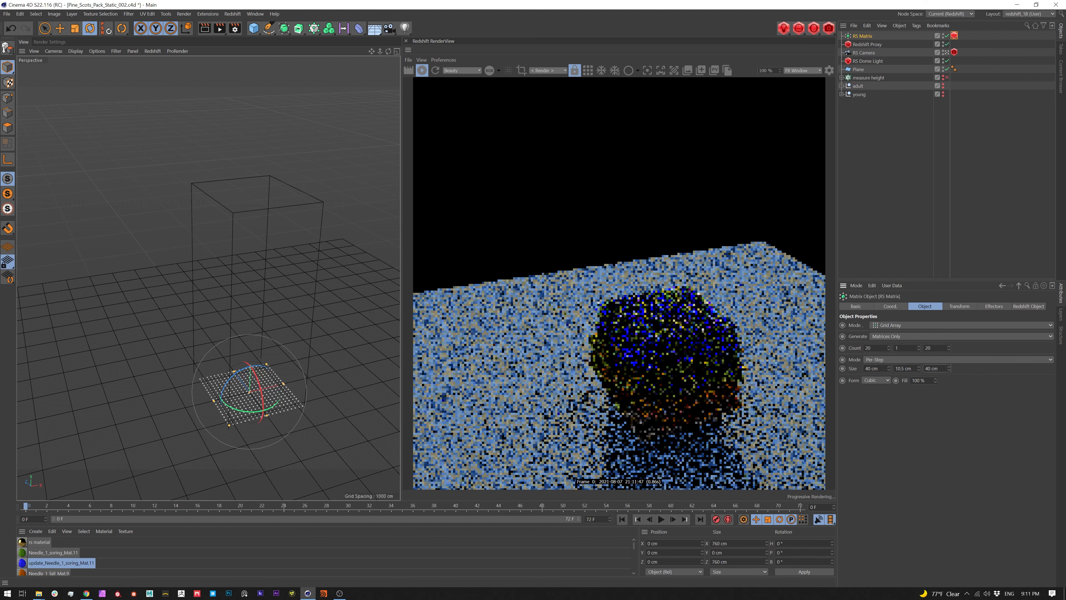
Set the RS Matrix grid's per-step size to 500 cm in X and Z and check the scattered trees in the render
{"action": "left_click_drag", "start_coordinate": [878, 368], "coordinate": [794, 361]}
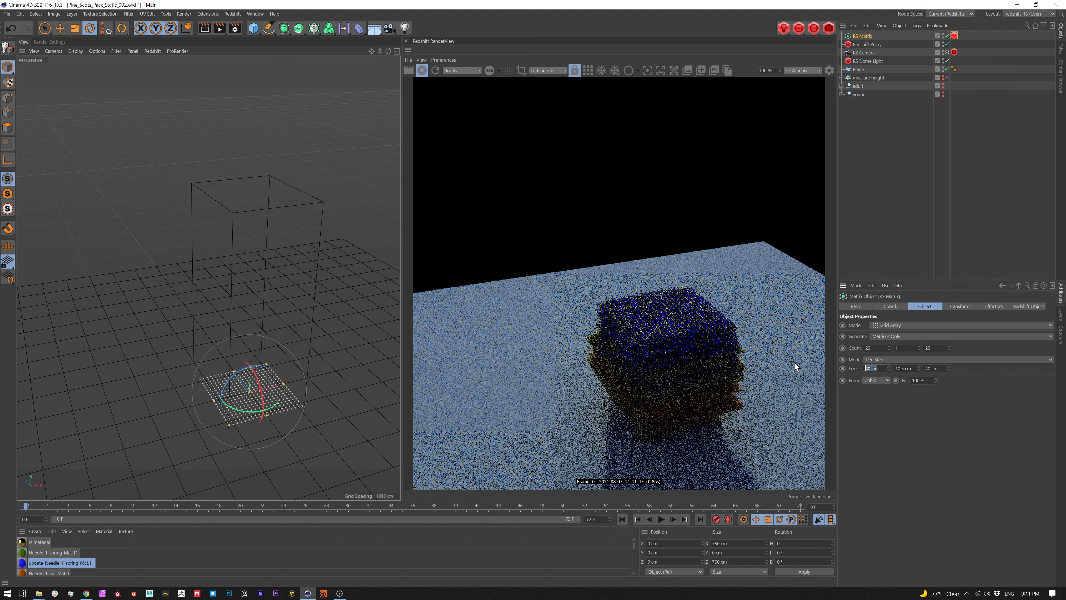
{"action": "type", "text": "500"}
{"action": "key", "text": "Tab"}
{"action": "key", "text": "Tab"}
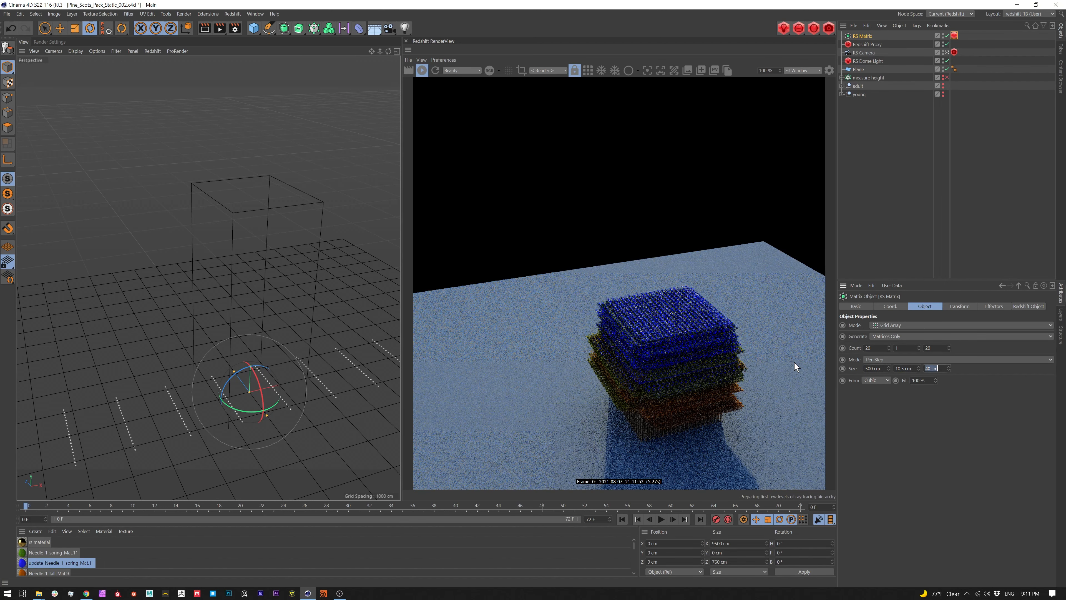
{"action": "type", "text": "500"}
{"action": "key", "text": "Return"}
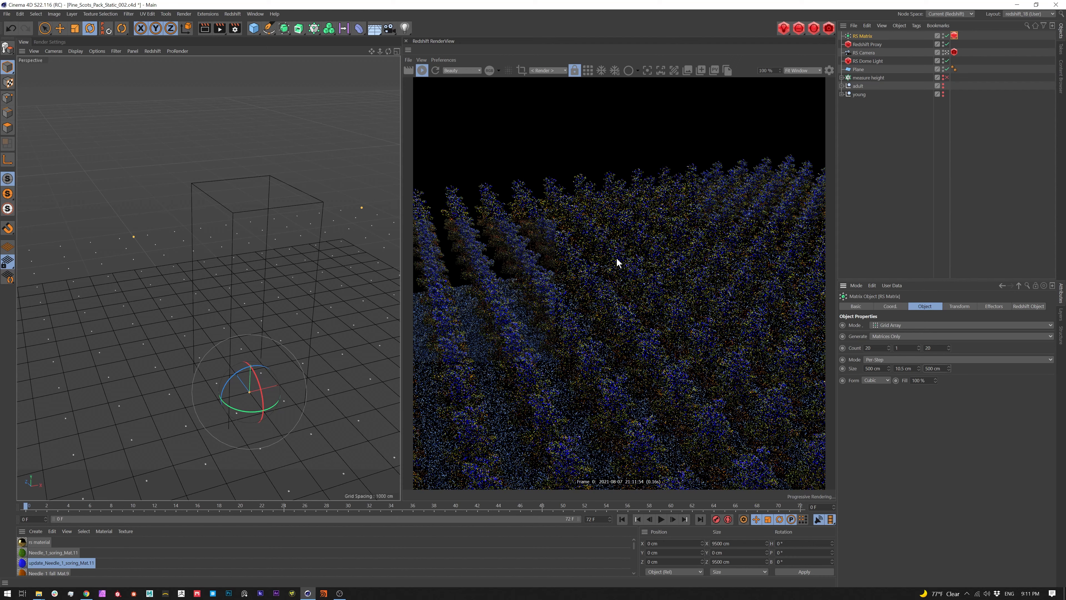
{"action": "mouse_move", "coordinate": [722, 326]}
{"action": "middle_mouse_down"}
{"action": "mouse_move", "coordinate": [688, 307]}
{"action": "mouse_move", "coordinate": [742, 326]}
{"action": "middle_mouse_up"}
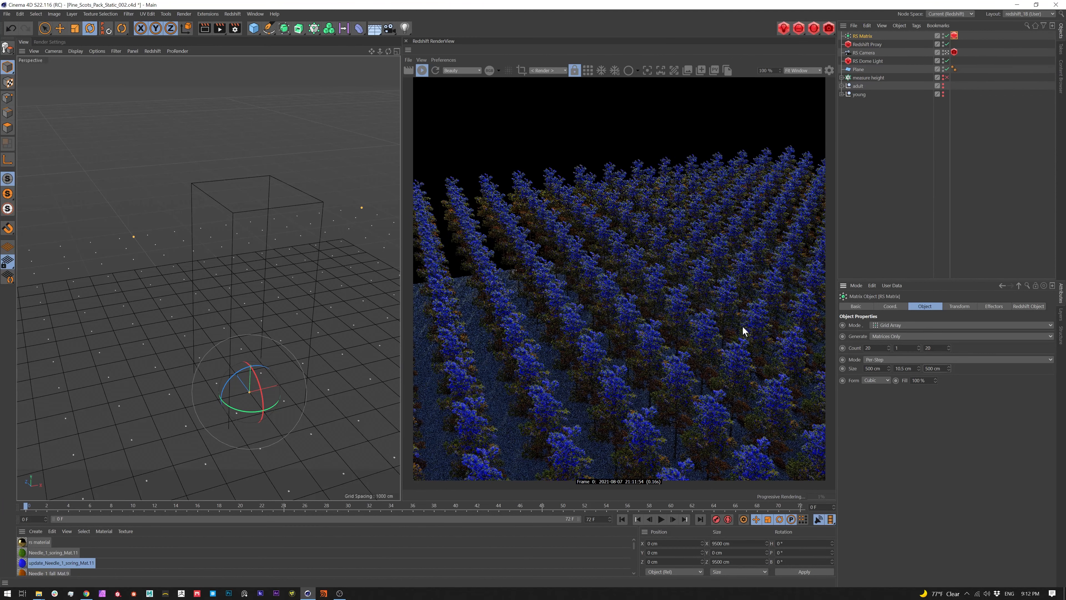
Add a Shader effector to the RS Matrix and check that it is listed among the matrix's effectors
{"action": "middle_click_drag", "start_coordinate": [255, 310], "coordinate": [229, 281], "text": "alt"}
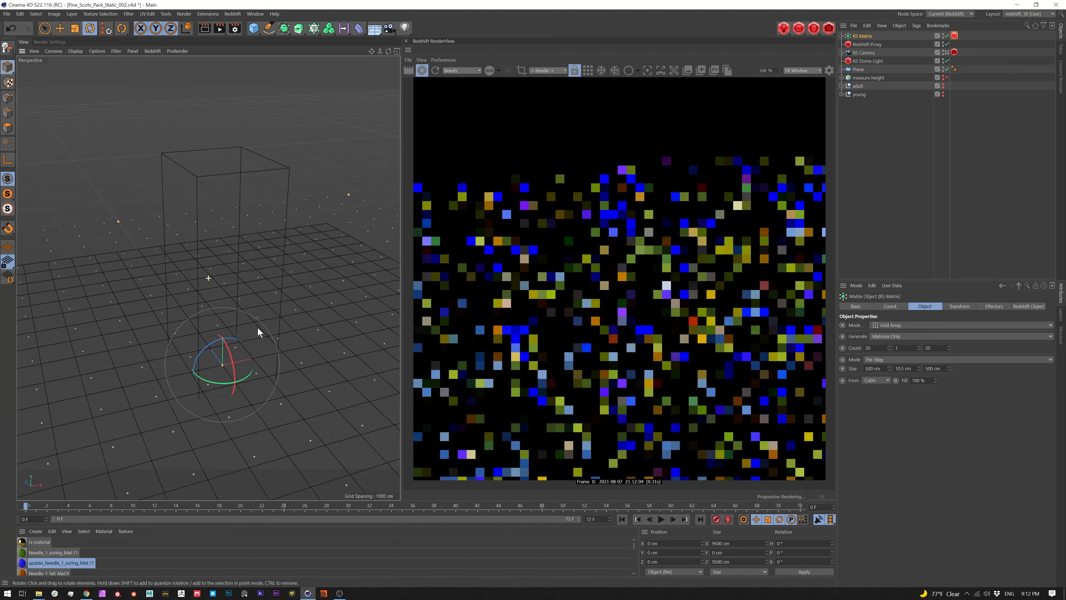
{"action": "right_click_drag", "start_coordinate": [293, 313], "coordinate": [223, 369], "text": "alt"}
{"action": "left_click_drag", "start_coordinate": [332, 340], "coordinate": [399, 436], "text": "alt"}
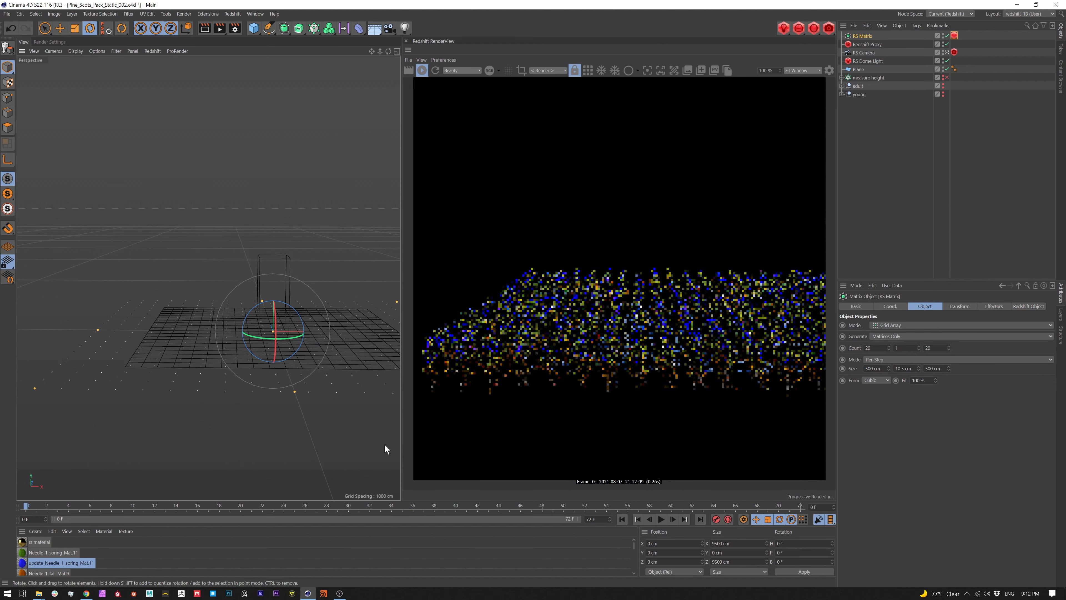
{"action": "left_click_drag", "start_coordinate": [335, 373], "coordinate": [302, 304], "text": "alt"}
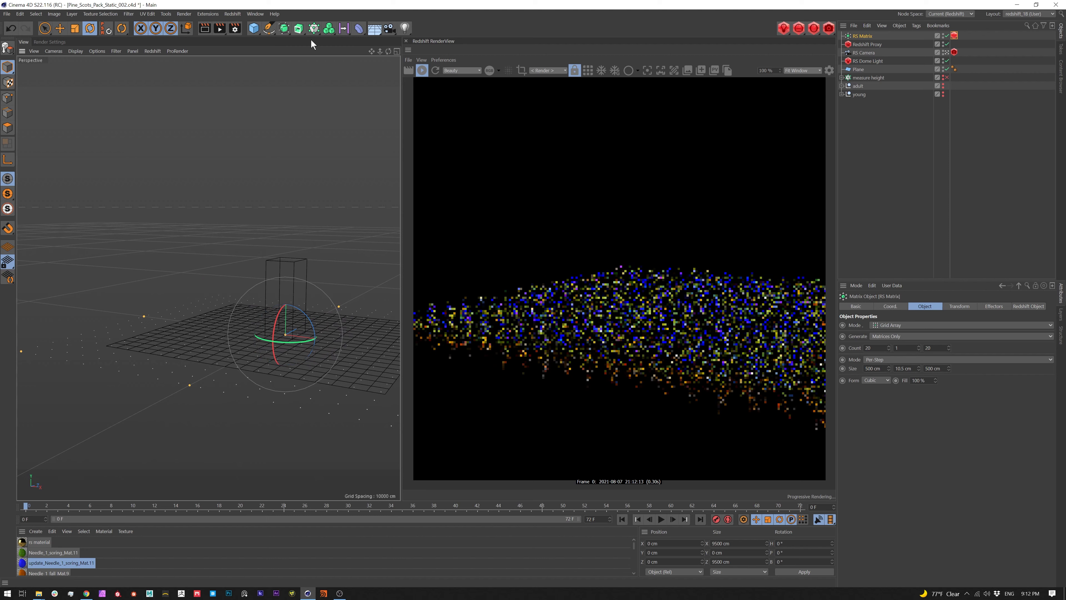
{"action": "left_click", "coordinate": [314, 28]}
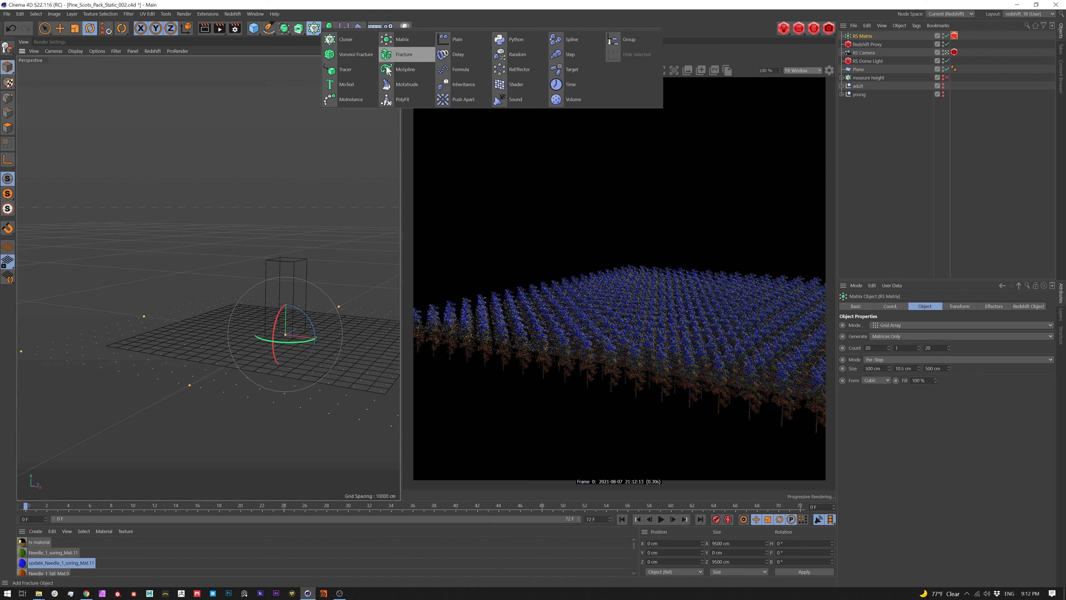
{"action": "left_click", "coordinate": [519, 85]}
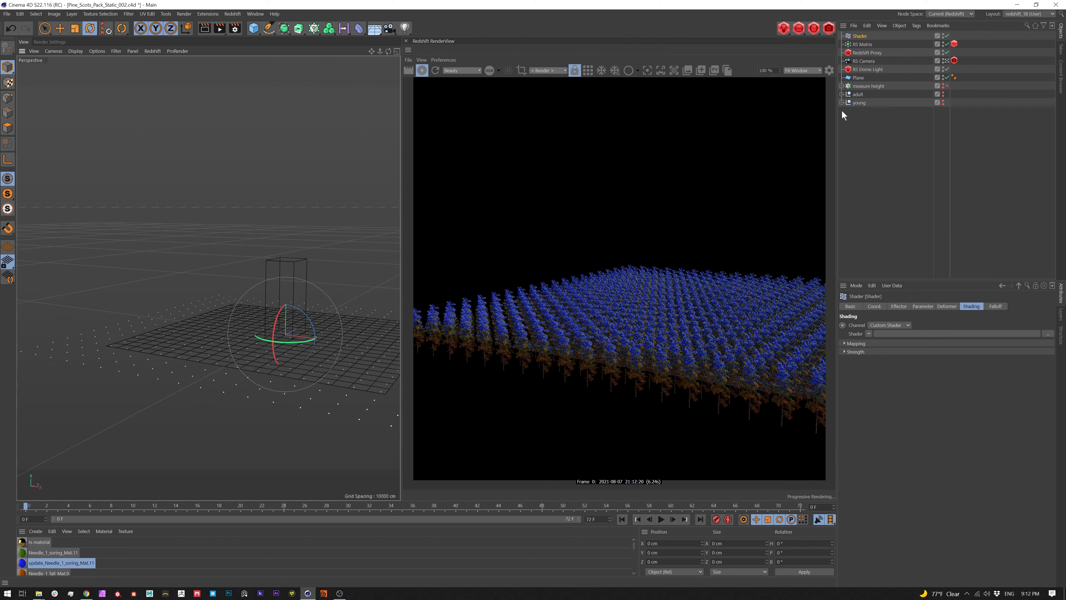
{"action": "left_click", "coordinate": [864, 46]}
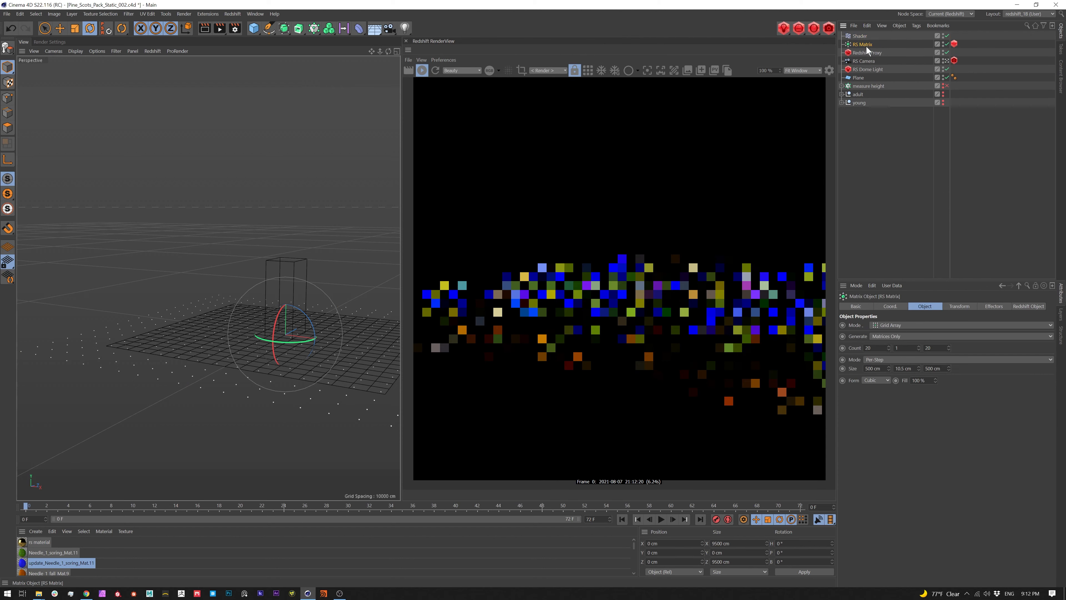
{"action": "left_click", "coordinate": [993, 308]}
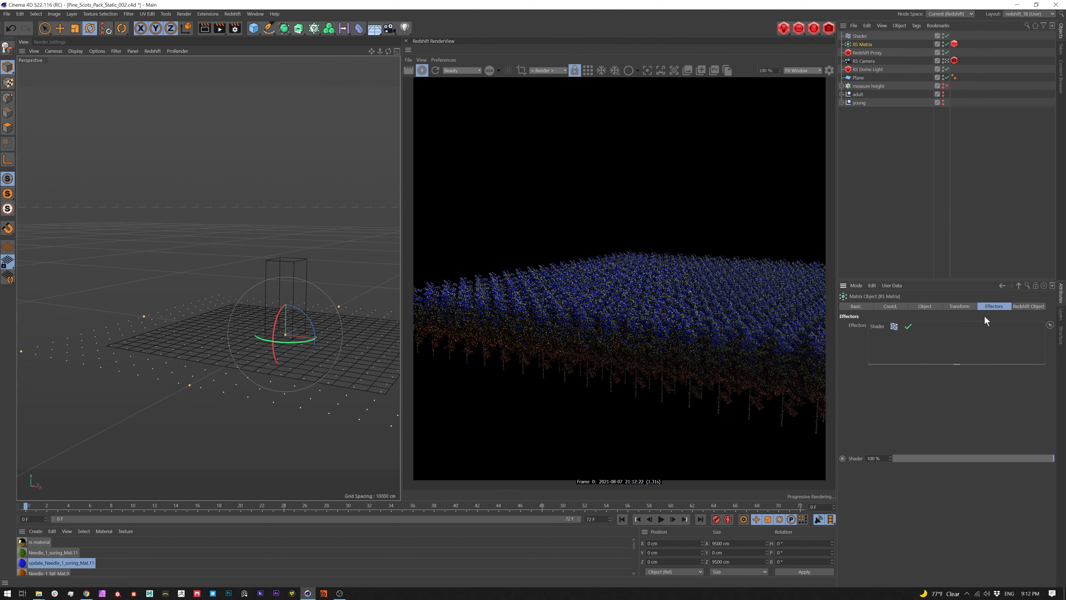
Load a Noise shader as the custom shader of the Shader effector
{"action": "left_click", "coordinate": [860, 36]}
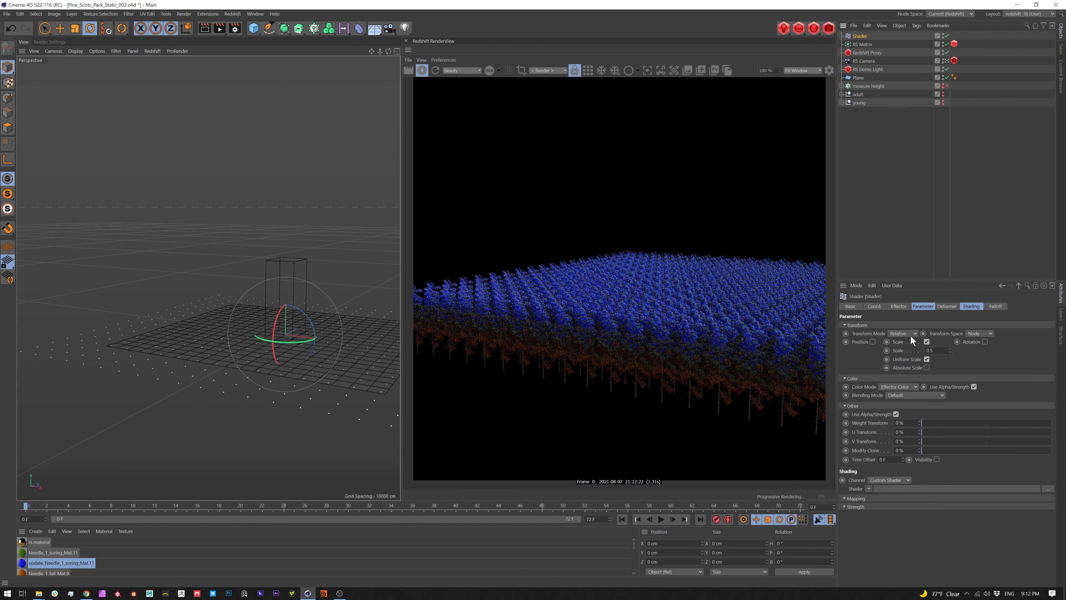
{"action": "left_click", "coordinate": [970, 306]}
{"action": "left_click", "coordinate": [878, 333]}
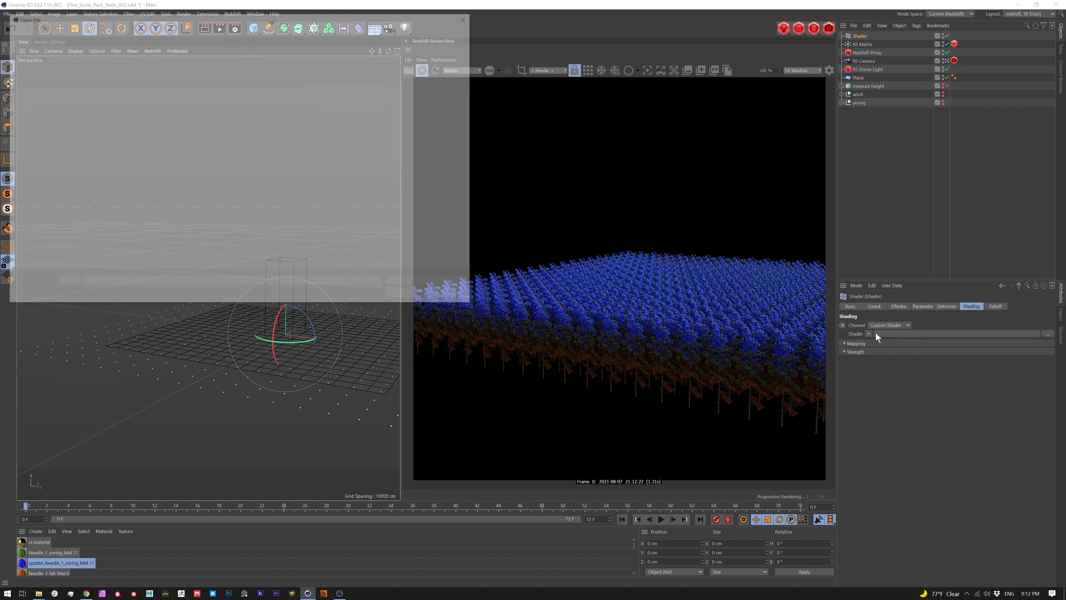
{"action": "key", "text": "Escape"}
{"action": "left_click", "coordinate": [867, 334]}
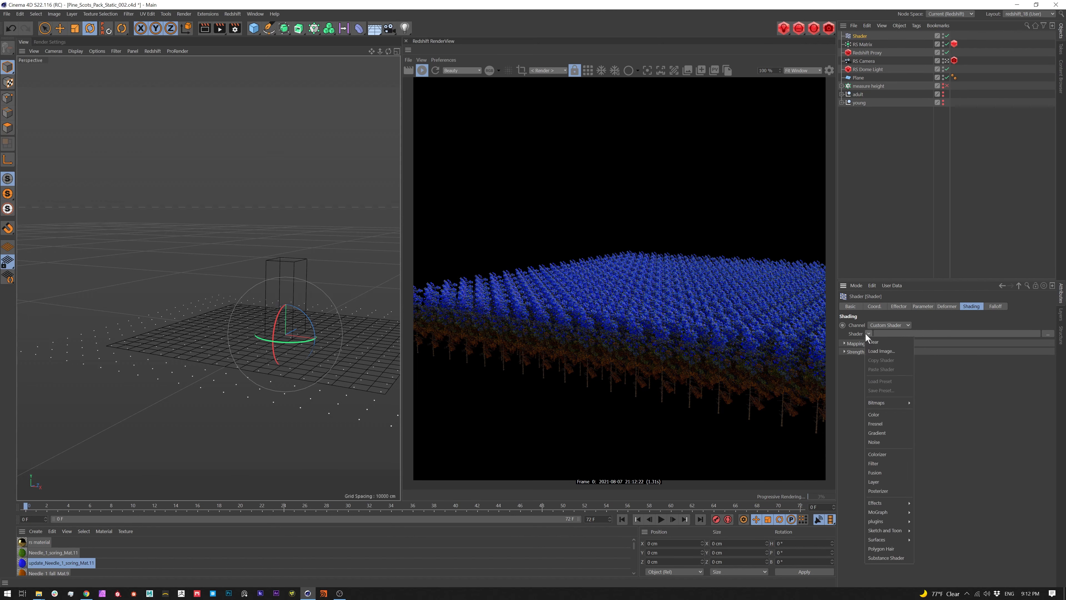
{"action": "left_click", "coordinate": [867, 334]}
{"action": "left_click", "coordinate": [867, 334]}
{"action": "left_click", "coordinate": [882, 441]}
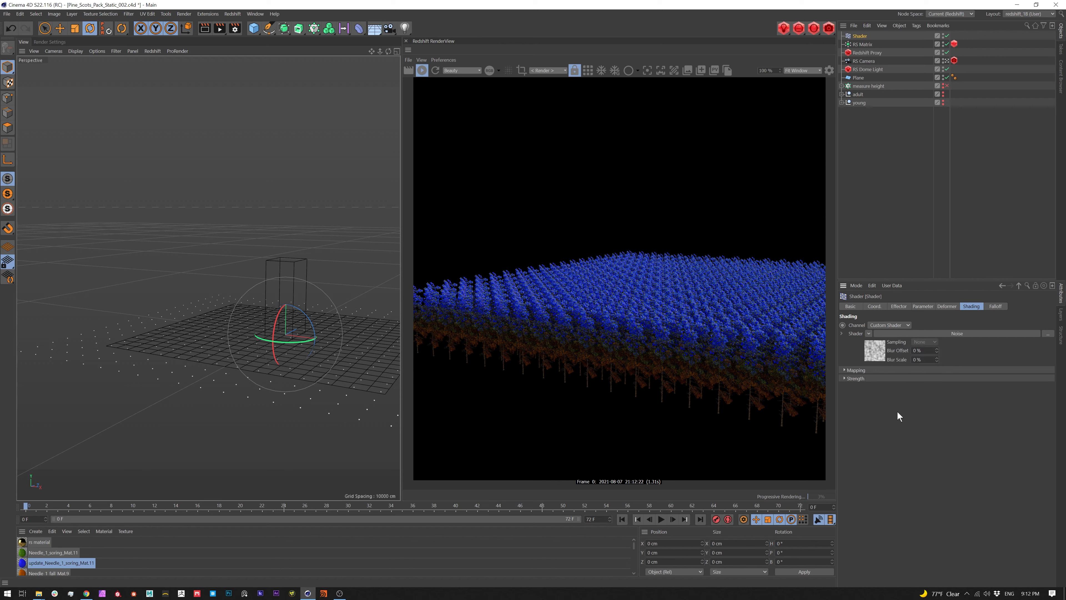
Try noise Global Scale values of 50% and 5000% in the Shader effector's Noise shader
{"action": "left_click", "coordinate": [877, 352]}
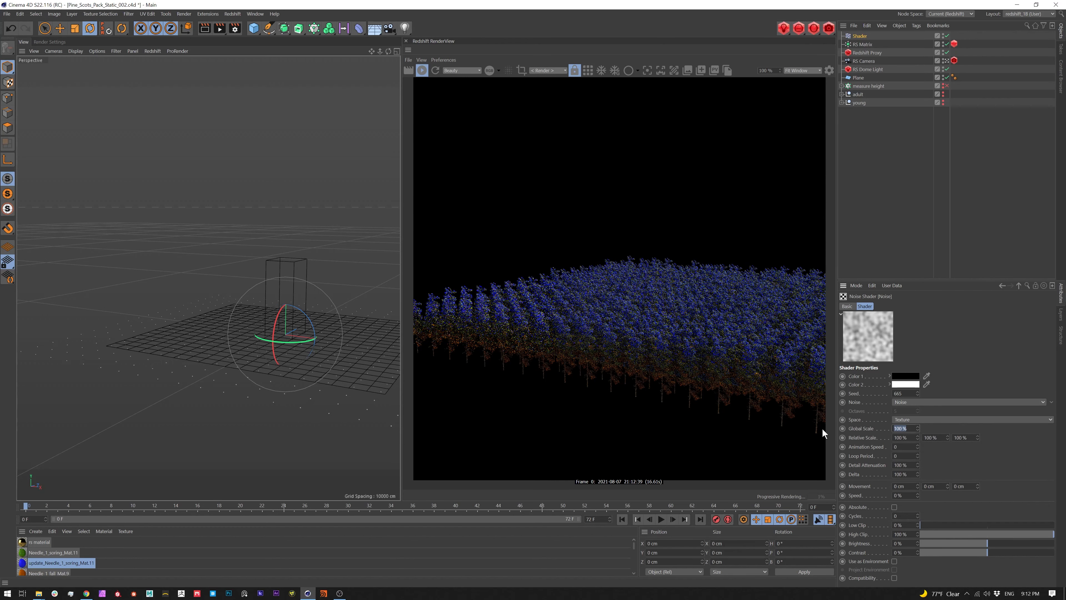
{"action": "type", "text": "50"}
{"action": "key", "text": "Return"}
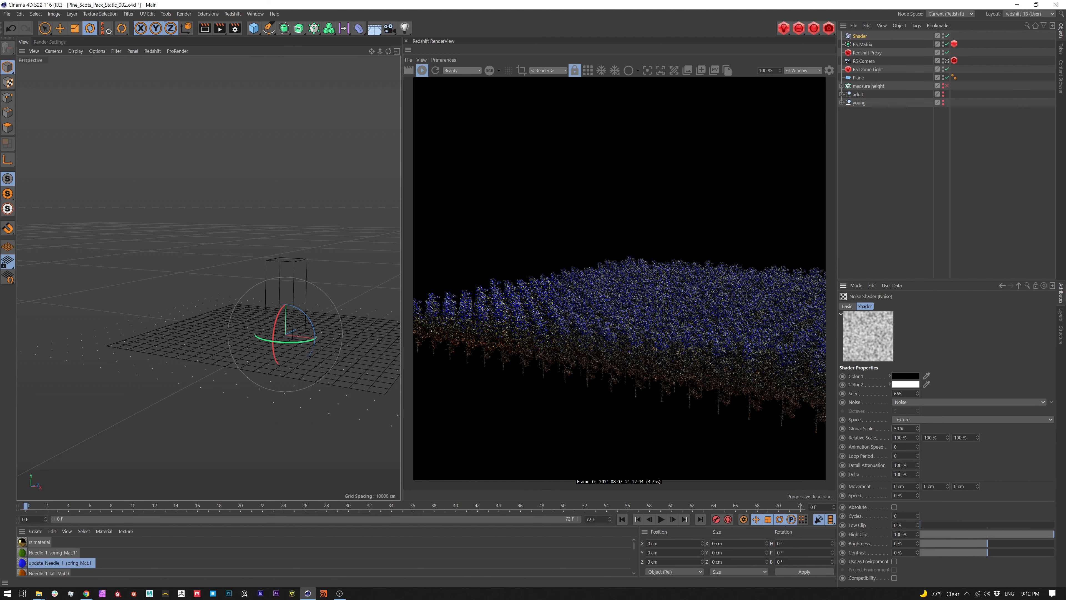
{"action": "left_click_drag", "start_coordinate": [907, 429], "coordinate": [808, 427]}
{"action": "type", "text": "500"}
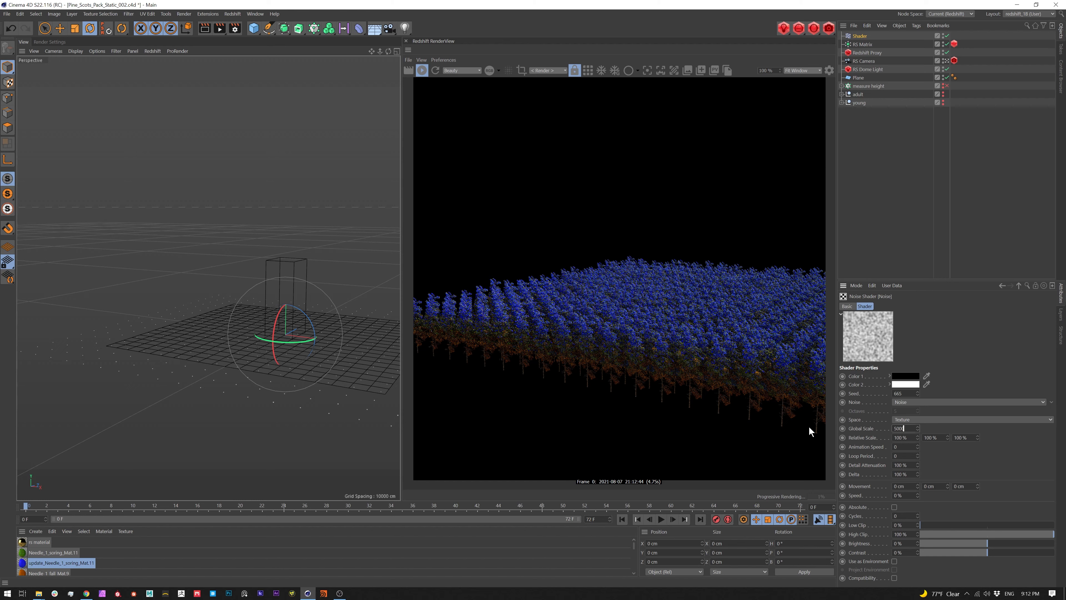
{"action": "type", "text": "0"}
{"action": "key", "text": "Return"}
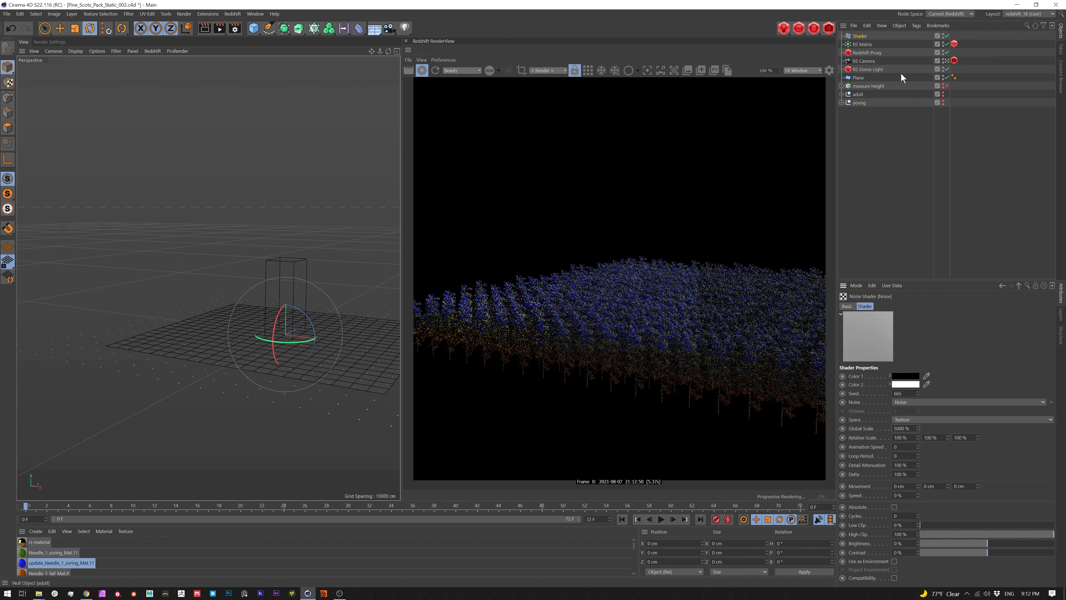
Set the Shader effector's uniform Scale parameter to -1 and inspect the tree size variation up close in the render
{"action": "left_click", "coordinate": [863, 37]}
{"action": "left_click", "coordinate": [901, 306]}
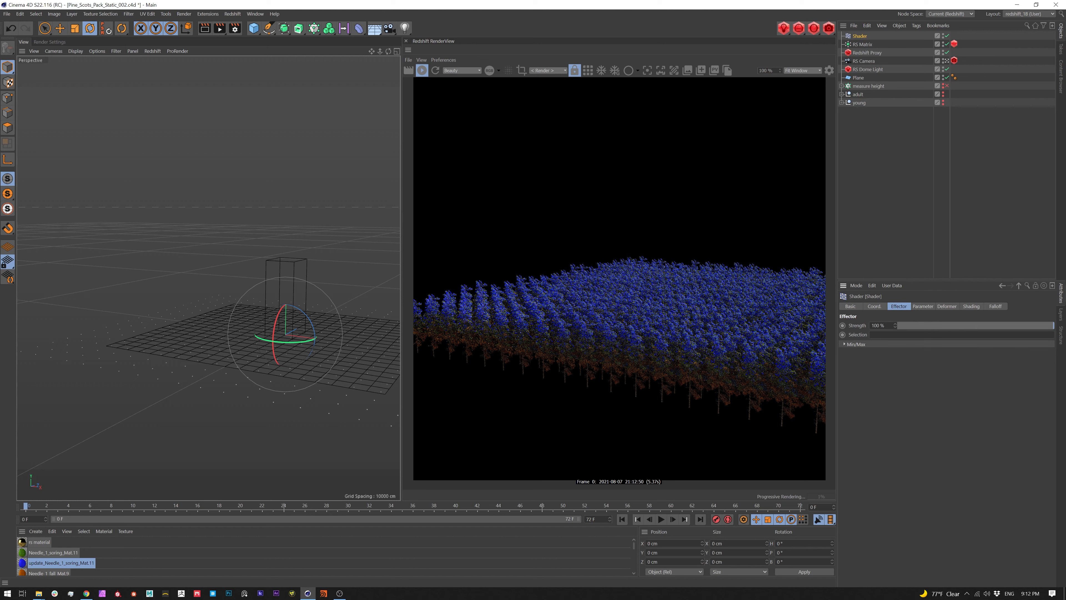
{"action": "left_click", "coordinate": [922, 306]}
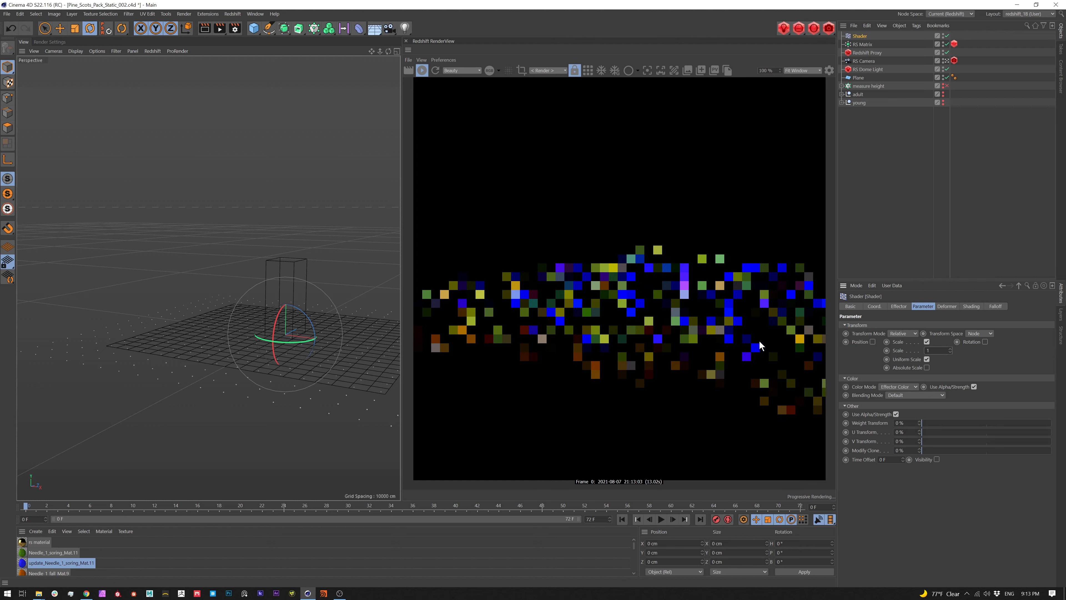
{"action": "type", "text": "-1"}
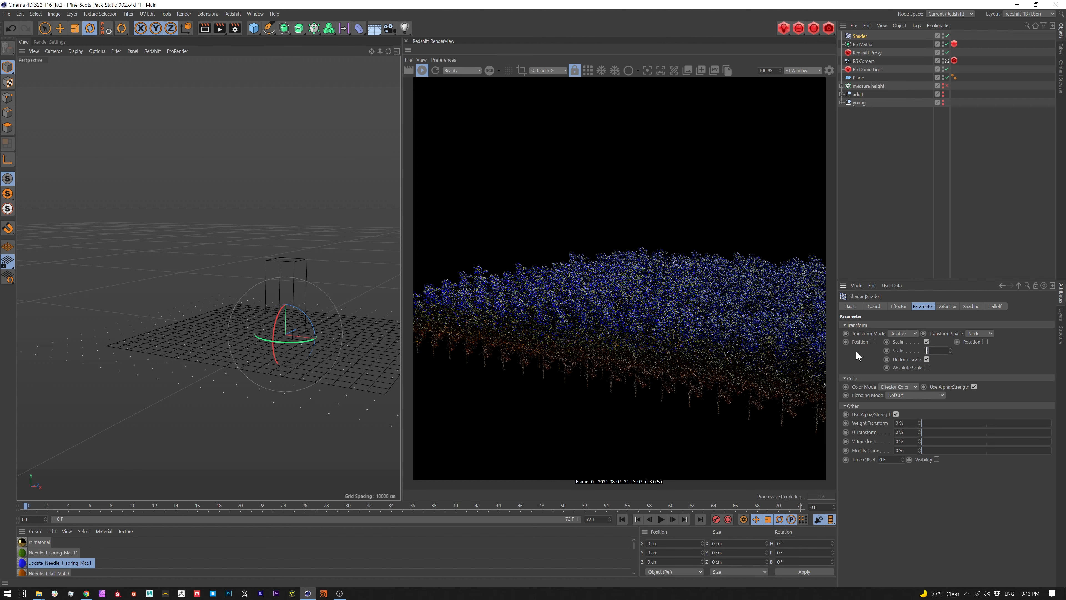
{"action": "key", "text": "Return"}
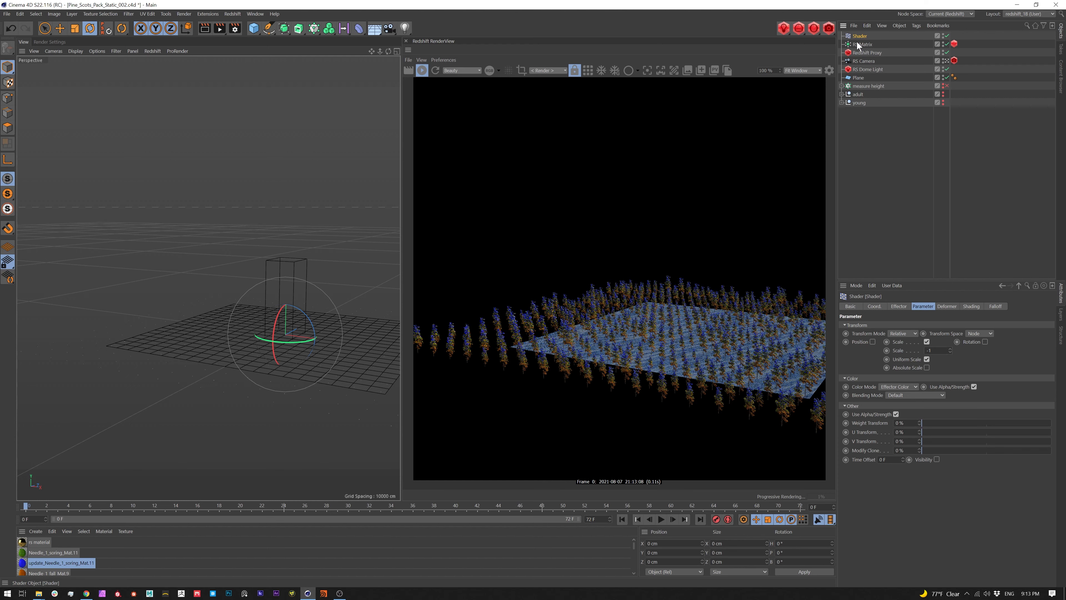
{"action": "middle_click_drag", "start_coordinate": [724, 329], "coordinate": [723, 324]}
{"action": "mouse_move", "coordinate": [332, 339]}
{"action": "left_mouse_down", "text": "alt"}
{"action": "mouse_move", "coordinate": [352, 320]}
{"action": "mouse_move", "coordinate": [347, 332]}
{"action": "left_mouse_up", "text": "alt"}
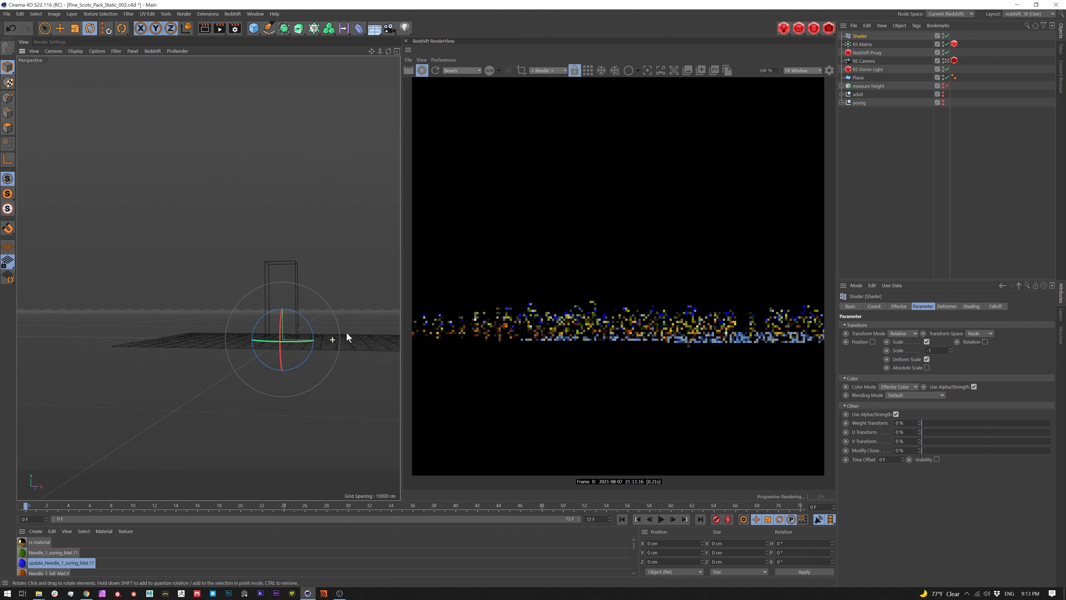
{"action": "right_click_drag", "start_coordinate": [317, 325], "coordinate": [438, 267], "text": "alt"}
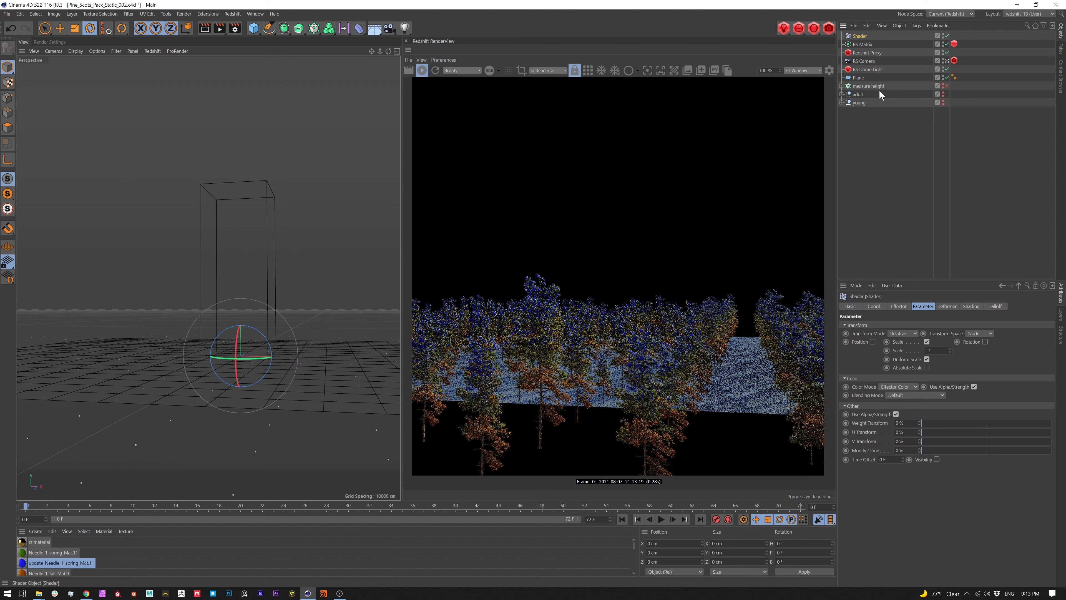
Set the effector noise's Global Scale to 350% and its Contrast to 51%, and view the whole tree field
{"action": "left_click", "coordinate": [972, 306]}
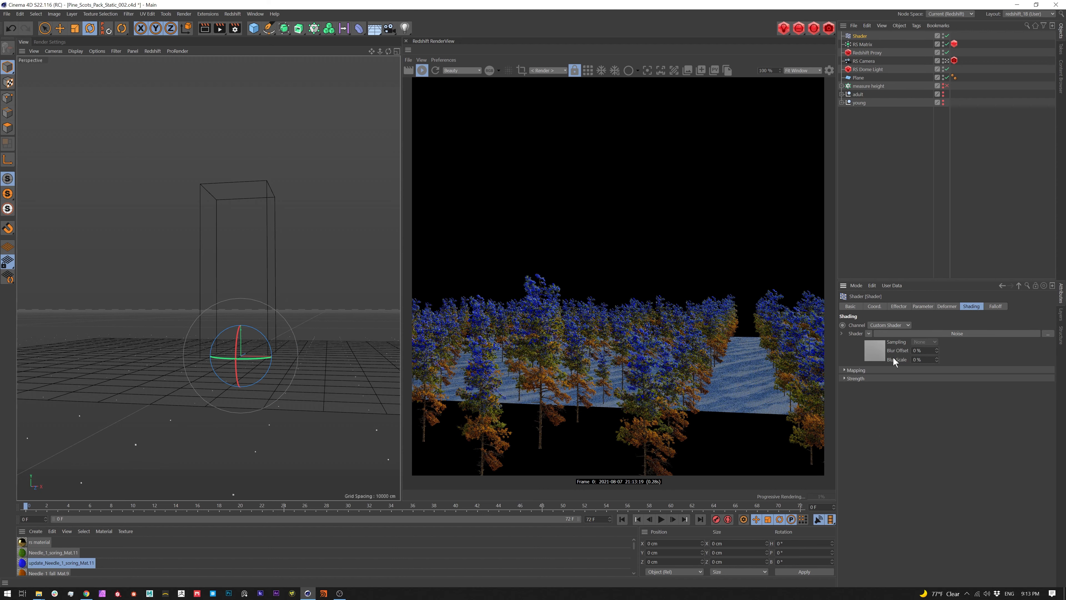
{"action": "left_click", "coordinate": [875, 351]}
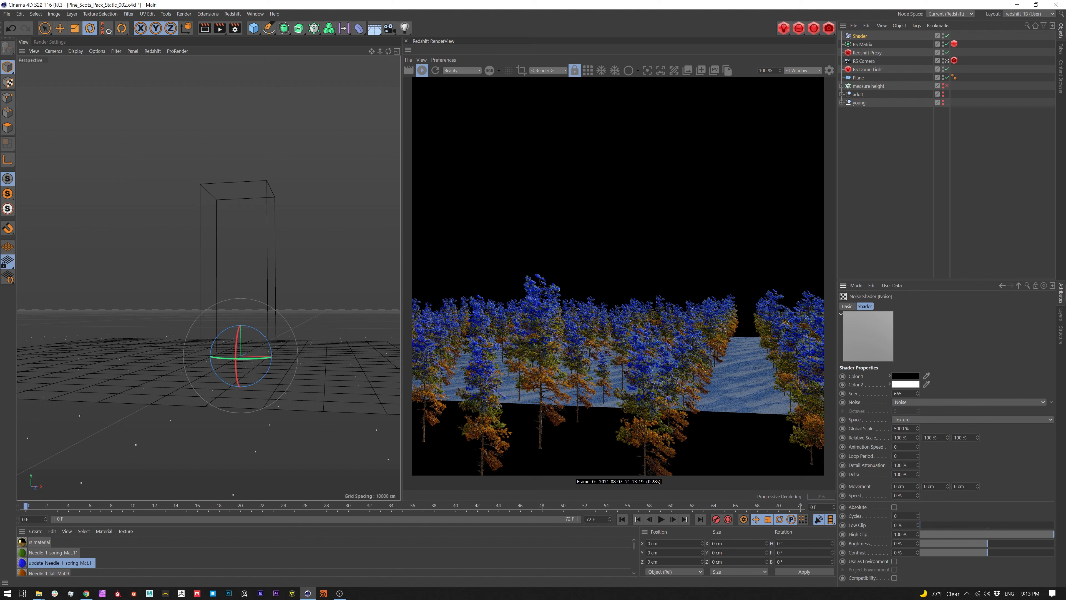
{"action": "left_click_drag", "start_coordinate": [910, 428], "coordinate": [849, 429]}
{"action": "type", "text": "350"}
{"action": "key", "text": "Return"}
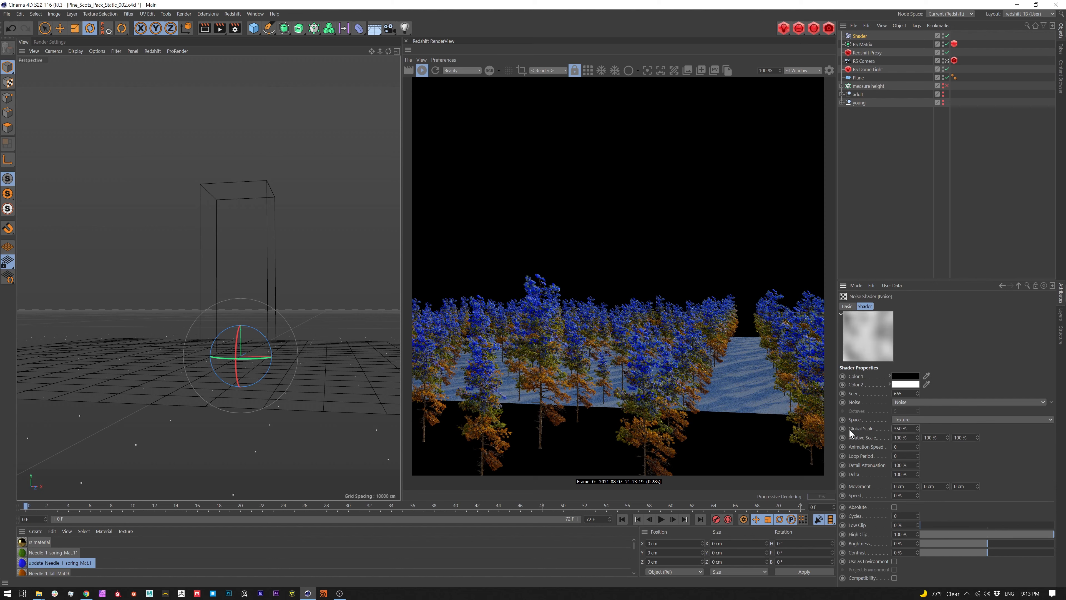
{"action": "left_click", "coordinate": [1020, 552]}
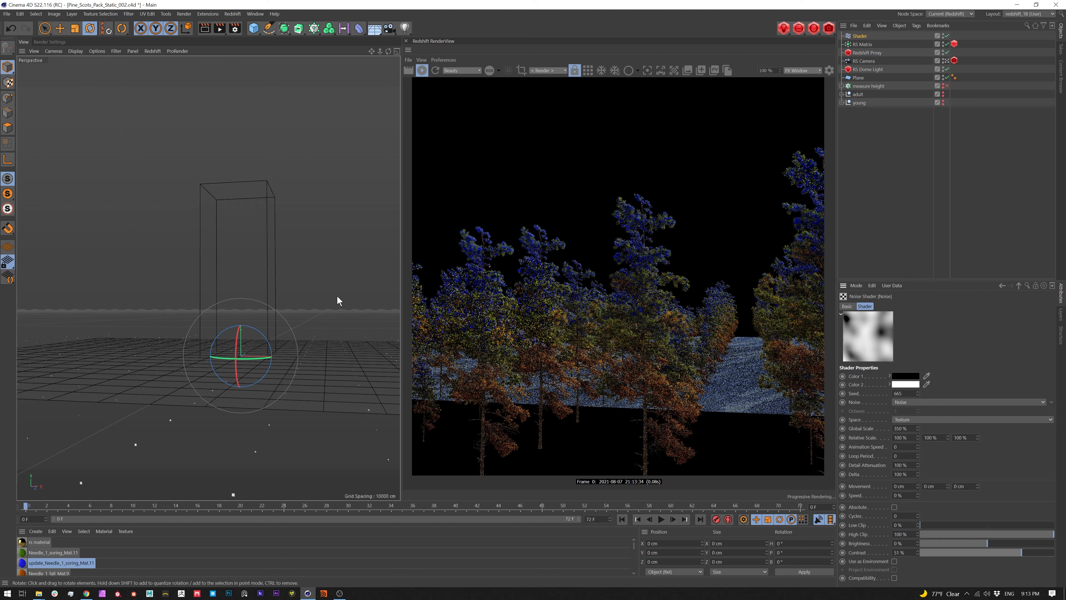
{"action": "left_click_drag", "start_coordinate": [372, 314], "coordinate": [321, 364], "text": "alt"}
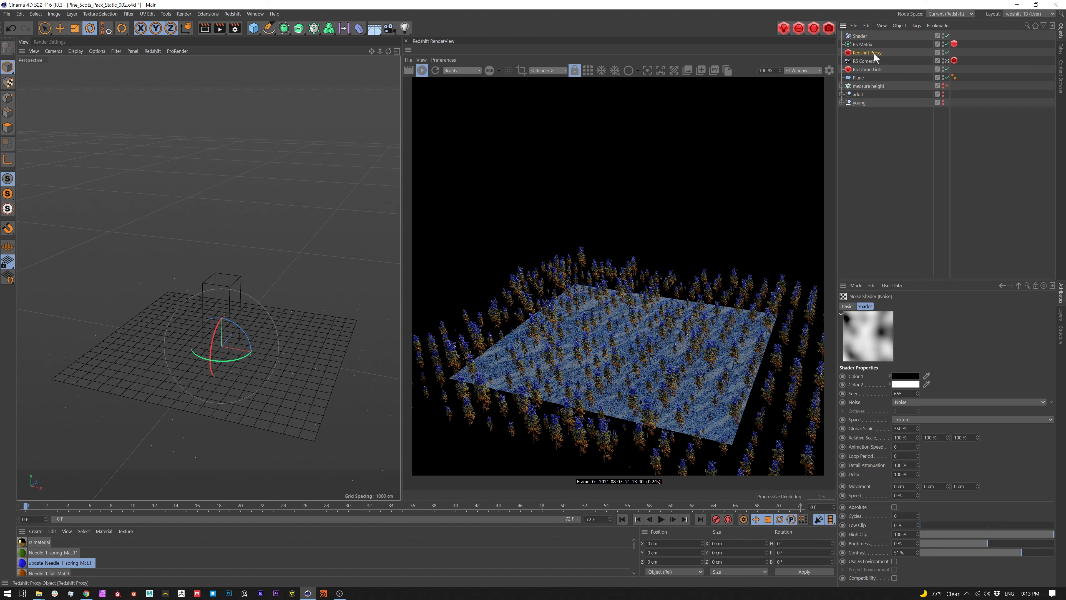
Clear the Redshift Proxy's material prefix and set its Materials From option to Proxy File
{"action": "left_click", "coordinate": [867, 52]}
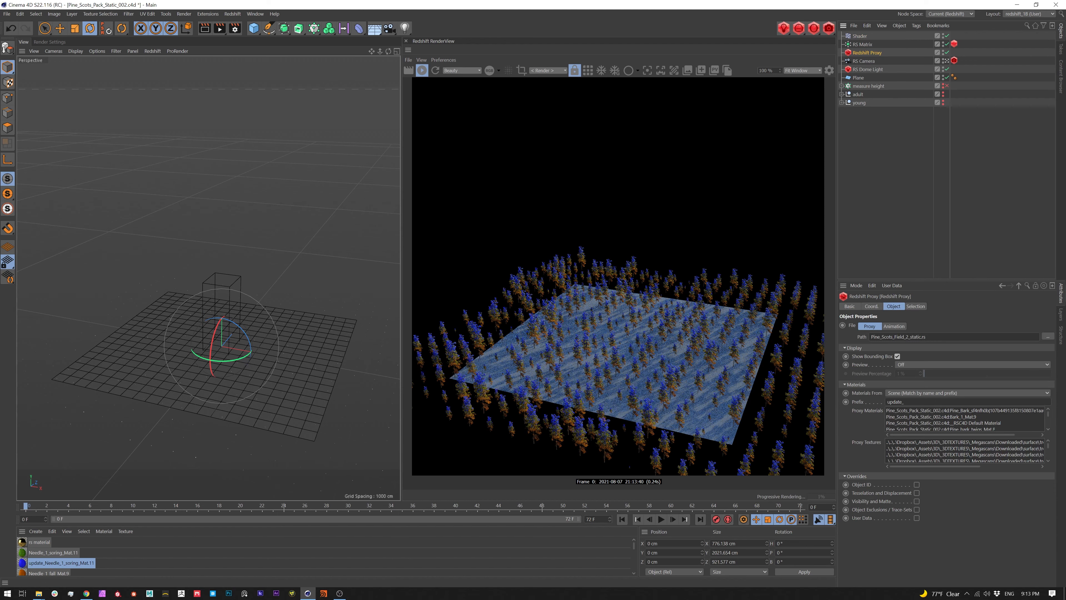
{"action": "left_click_drag", "start_coordinate": [904, 401], "coordinate": [892, 401]}
{"action": "key", "text": "BackSpace"}
{"action": "left_click", "coordinate": [924, 138]}
{"action": "left_click", "coordinate": [864, 45]}
{"action": "left_click", "coordinate": [910, 395]}
{"action": "left_click", "coordinate": [902, 402]}
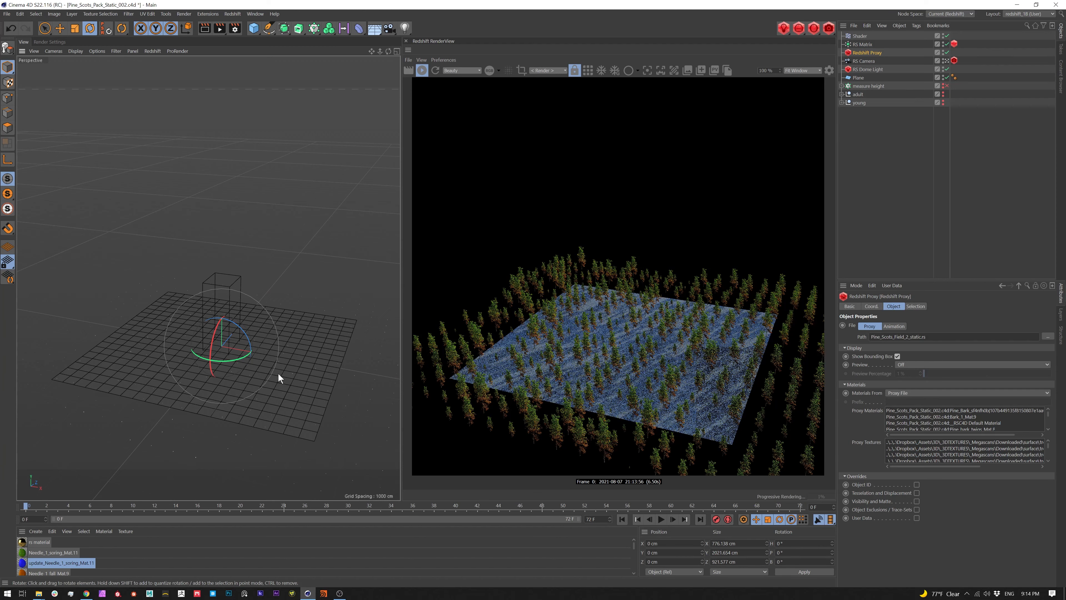
Set the particle Scale Multiplier in the RS Matrix's Redshift Object tag to 2 and check the denser forest
{"action": "right_click_drag", "start_coordinate": [268, 376], "coordinate": [304, 361], "text": "alt"}
{"action": "left_click_drag", "start_coordinate": [262, 329], "coordinate": [236, 306], "text": "alt"}
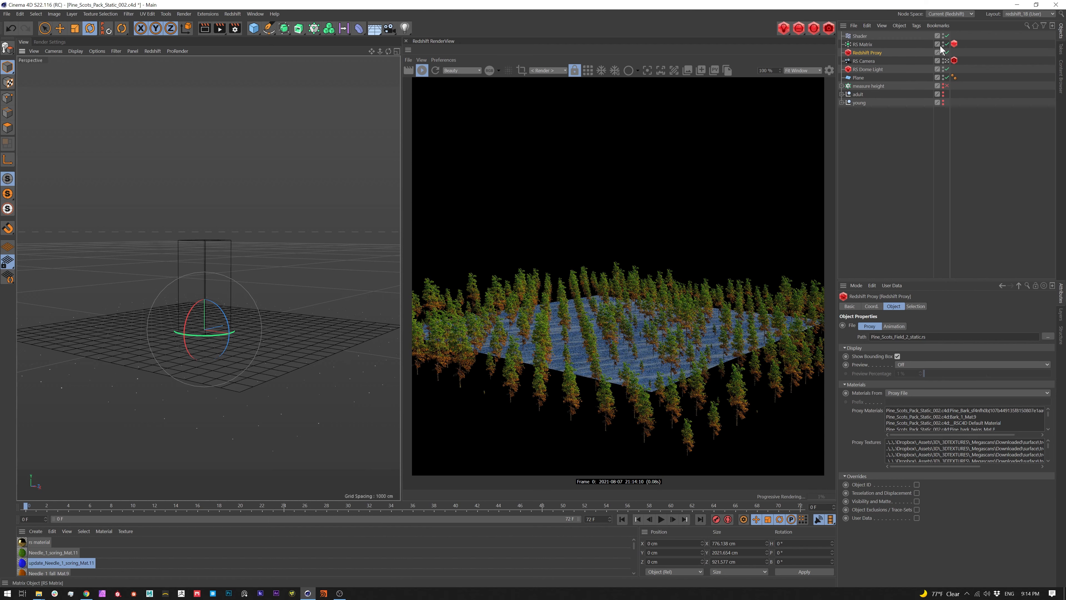
{"action": "left_click", "coordinate": [954, 45]}
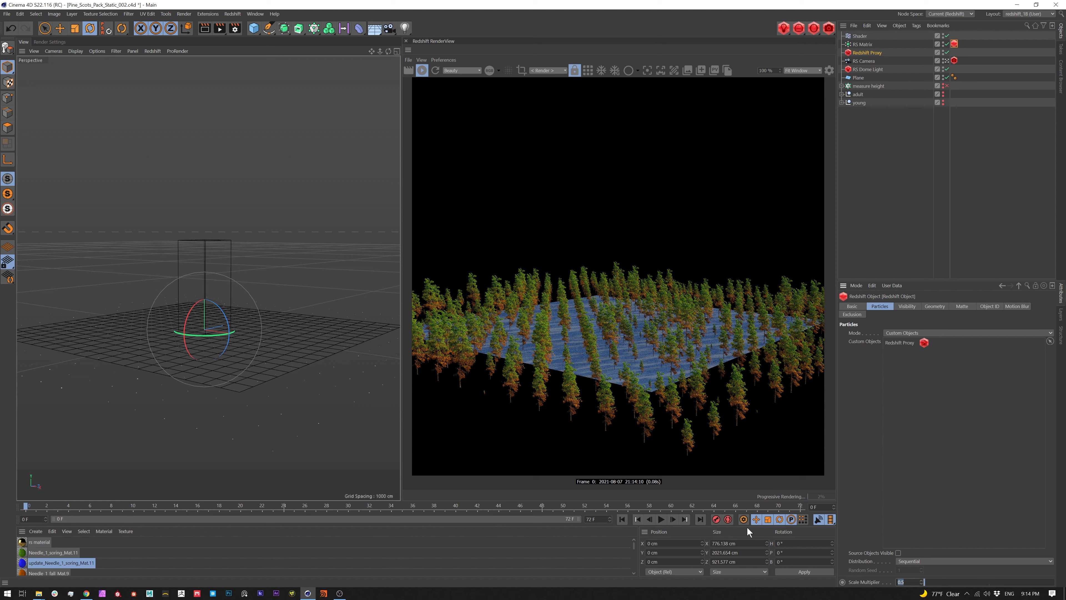
{"action": "type", "text": "2"}
{"action": "key", "text": "Return"}
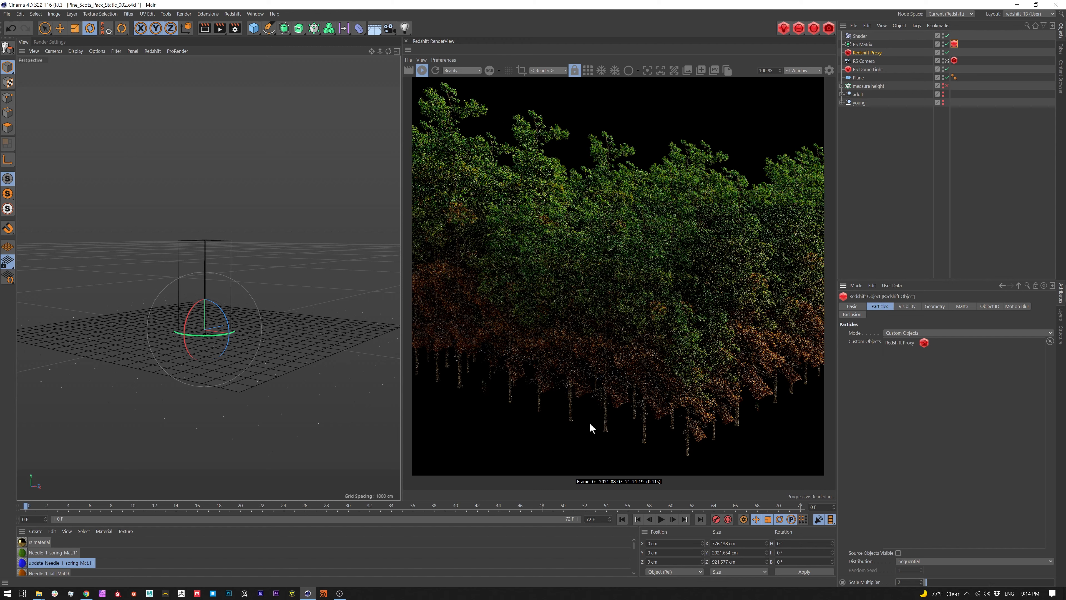
{"action": "middle_click_drag", "start_coordinate": [280, 295], "coordinate": [274, 315], "text": "alt"}
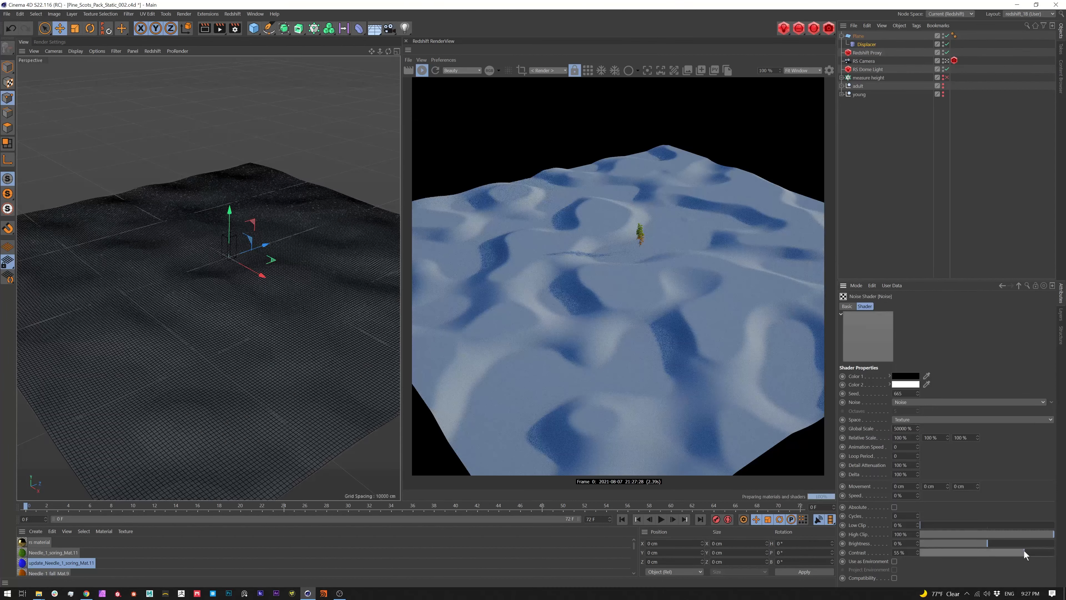
Raise the Contrast of the plane's Displacer noise to 84% and view the terrain relief from a low angle
{"action": "left_click_drag", "start_coordinate": [1024, 549], "coordinate": [1034, 549]}
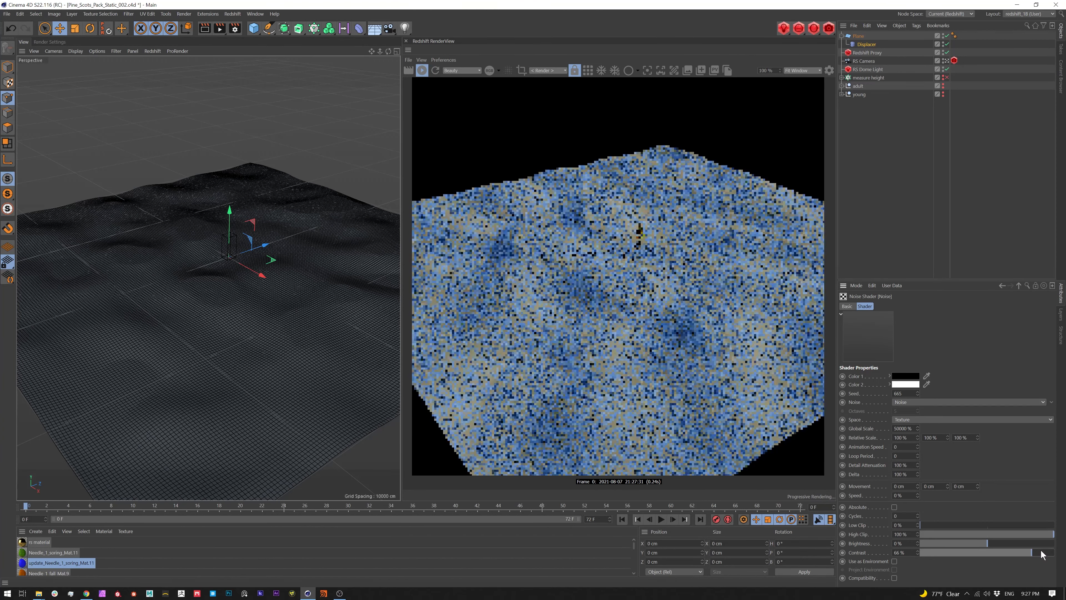
{"action": "left_click", "coordinate": [1044, 553]}
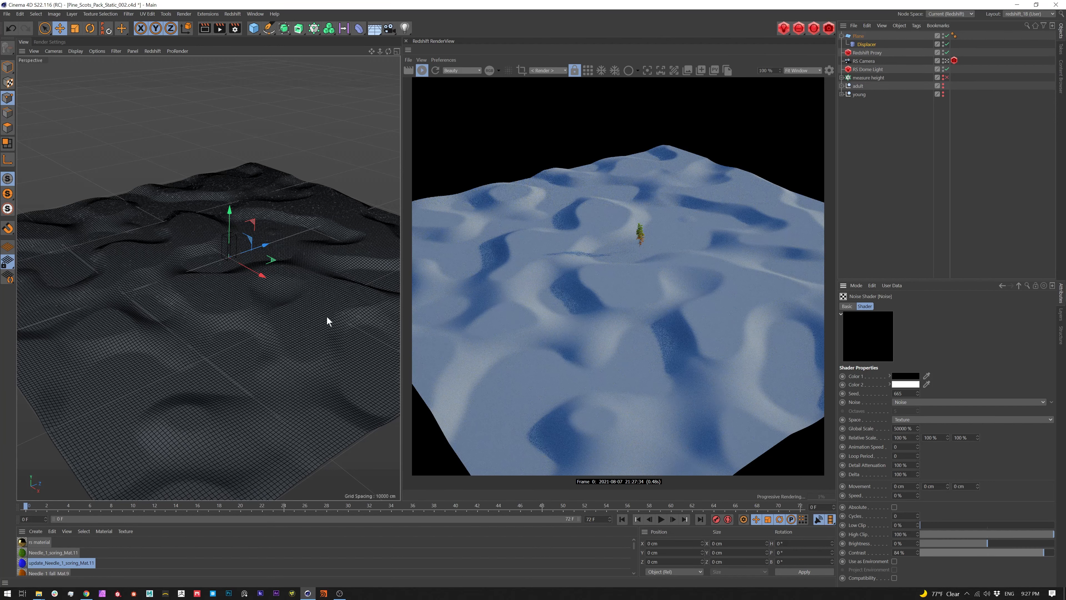
{"action": "left_click_drag", "start_coordinate": [328, 321], "coordinate": [286, 283], "text": "alt"}
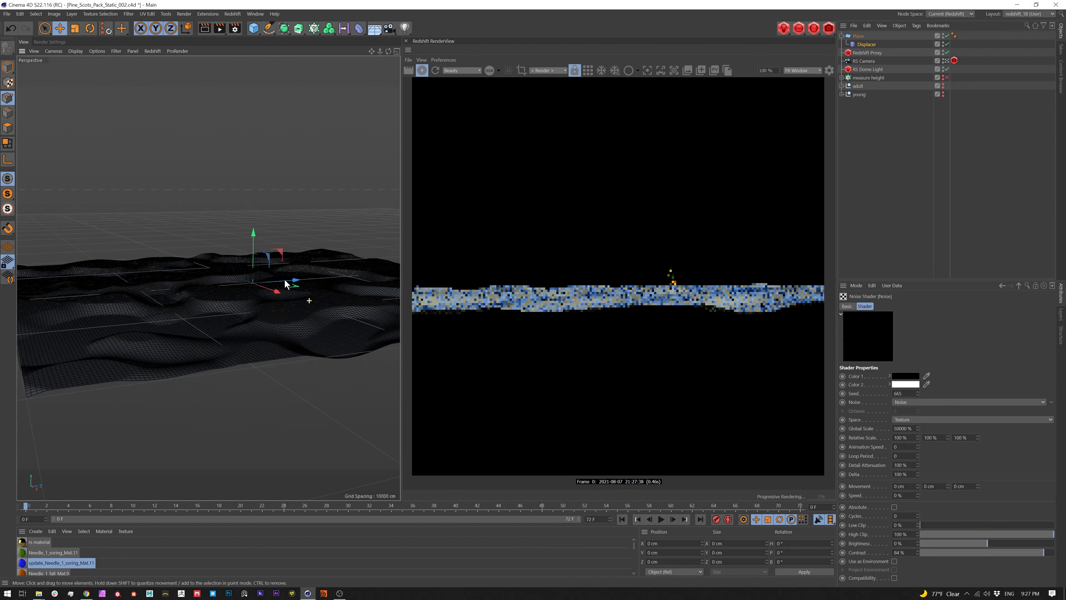
Set the Displacer's Height to 550 cm and view the terrain relief from a higher angle
{"action": "left_click", "coordinate": [1019, 285]}
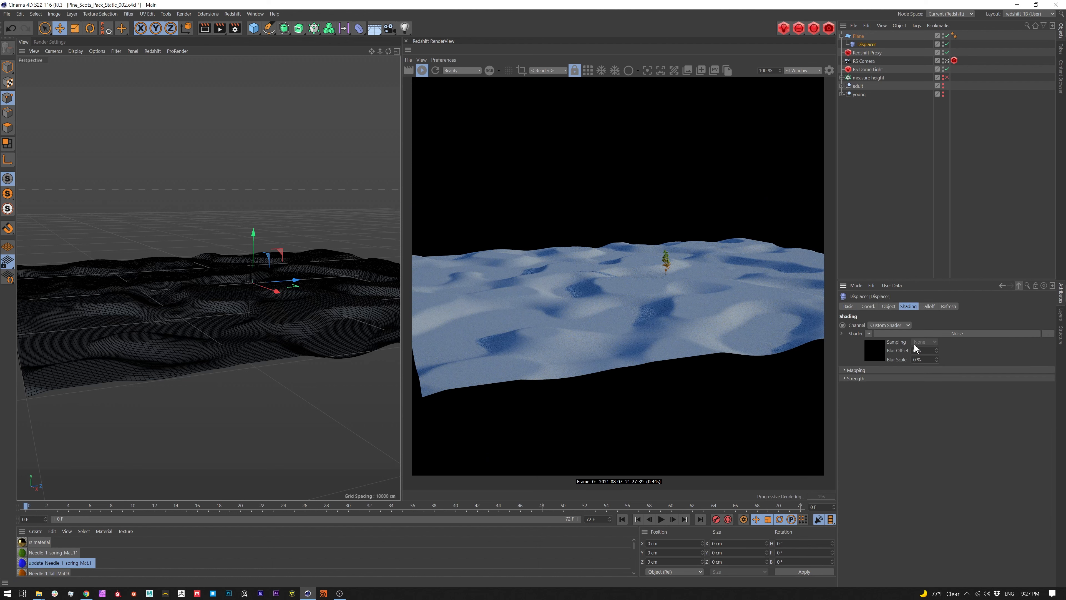
{"action": "left_click", "coordinate": [888, 307]}
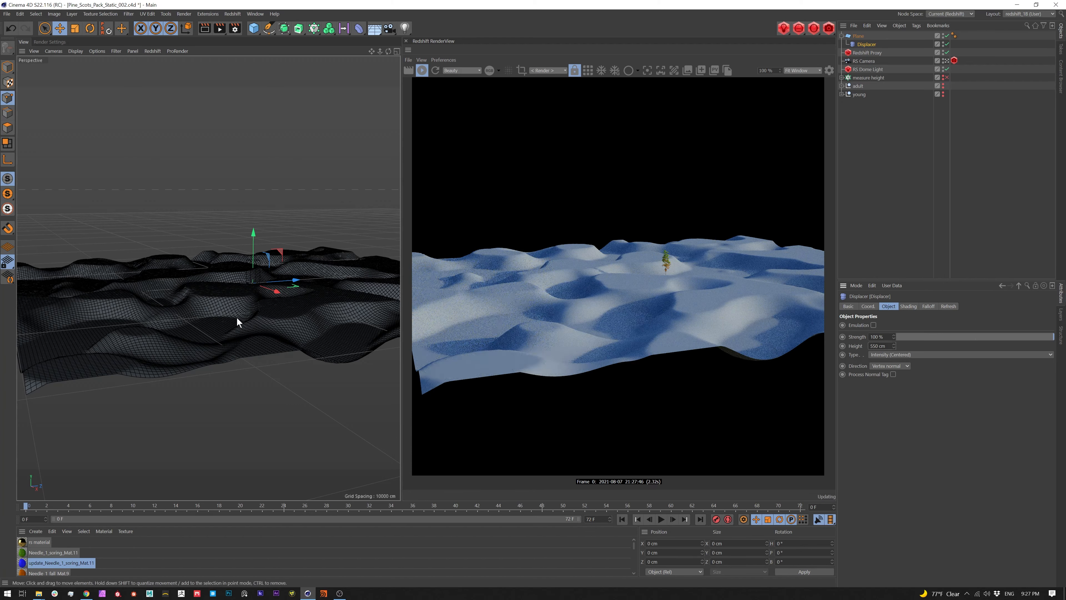
{"action": "mouse_move", "coordinate": [264, 350]}
{"action": "left_mouse_down", "text": "alt"}
{"action": "mouse_move", "coordinate": [278, 362]}
{"action": "mouse_move", "coordinate": [293, 353]}
{"action": "mouse_move", "coordinate": [350, 410]}
{"action": "mouse_move", "coordinate": [267, 345]}
{"action": "mouse_move", "coordinate": [258, 356]}
{"action": "left_mouse_up", "text": "alt"}
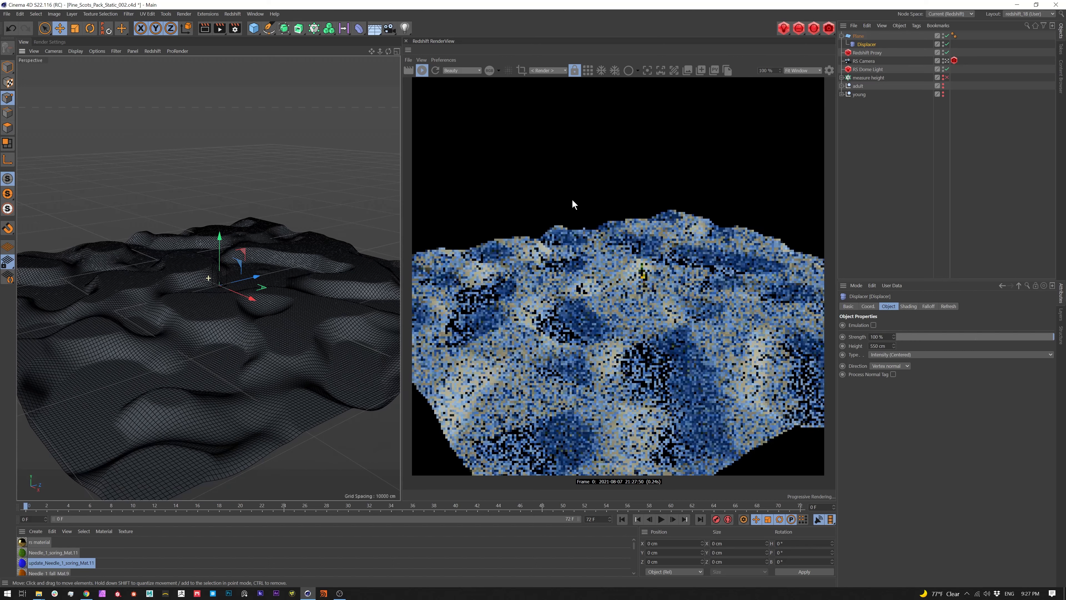
Bake the displaced plane into a polygon mesh with Current State to Object and disable the original plane
{"action": "left_click", "coordinate": [841, 36]}
{"action": "right_click", "coordinate": [860, 35]}
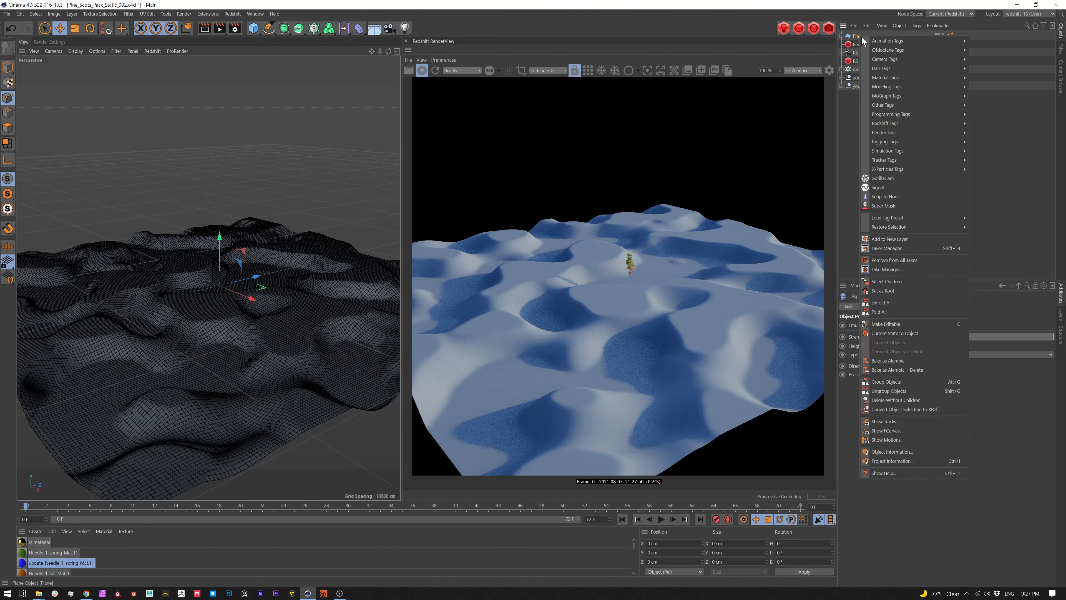
{"action": "left_click", "coordinate": [905, 333]}
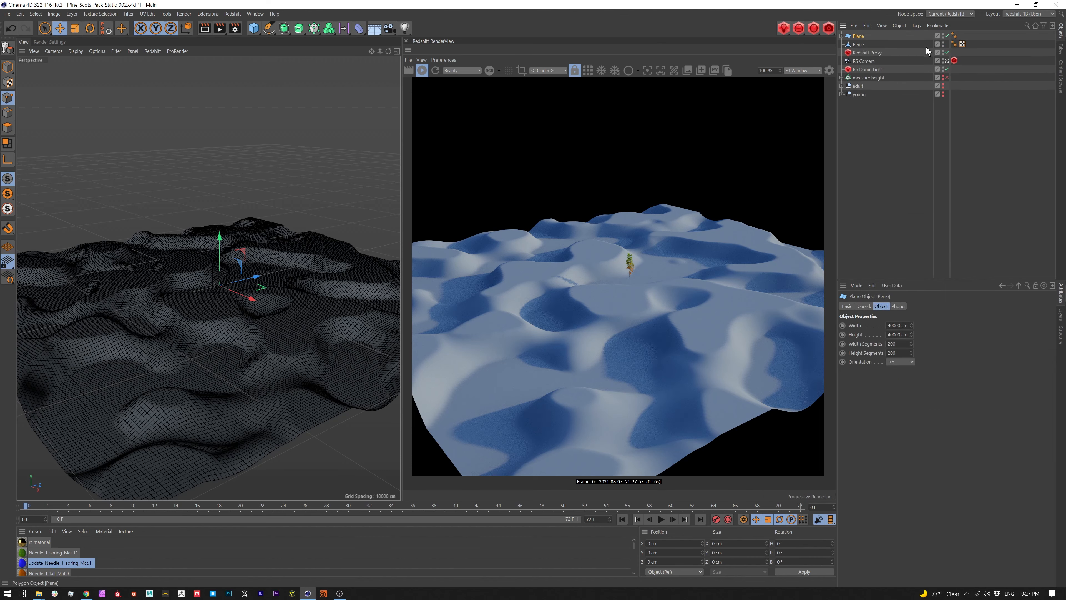
{"action": "left_click", "coordinate": [946, 36]}
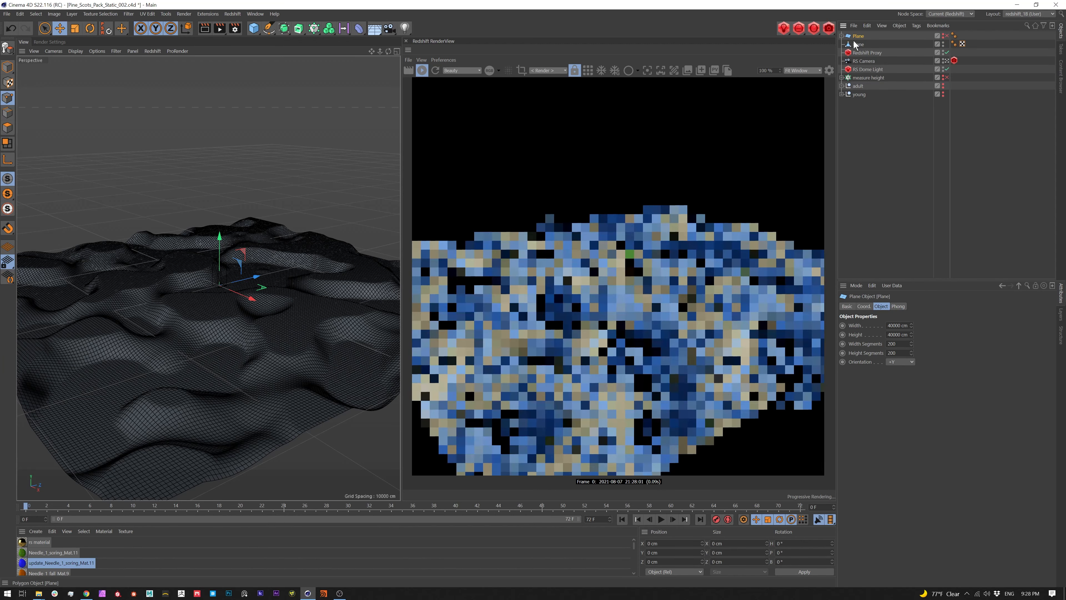
Select points on the baked plane with Live Selection, covering the far peak and a broad patch along the near edge
{"action": "left_click", "coordinate": [860, 44]}
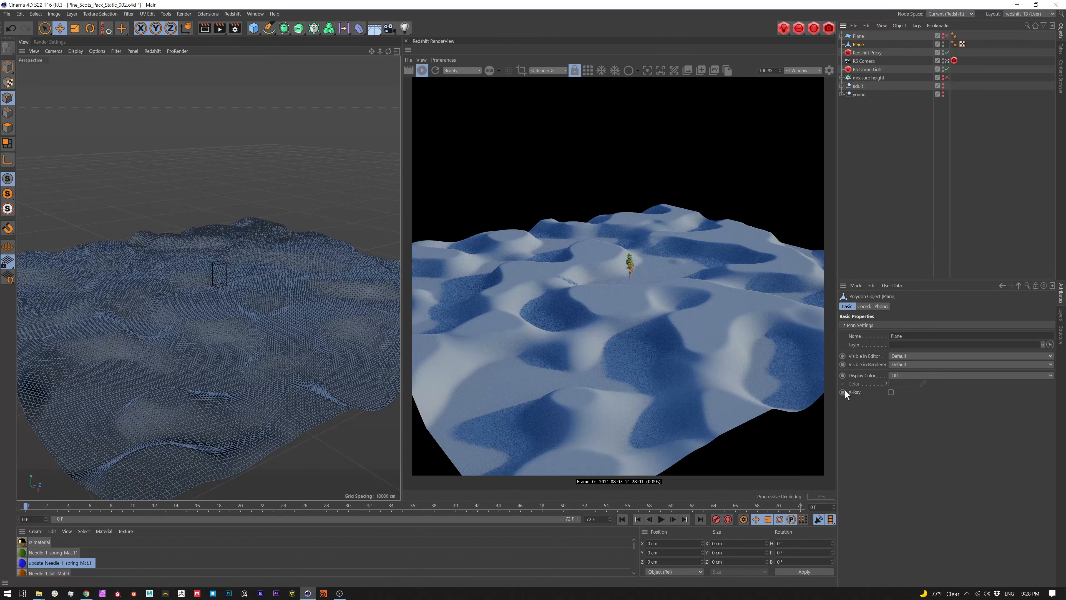
{"action": "mouse_move", "coordinate": [276, 356]}
{"action": "left_mouse_down", "text": "alt"}
{"action": "mouse_move", "coordinate": [273, 371]}
{"action": "mouse_move", "coordinate": [274, 349]}
{"action": "left_mouse_up", "text": "alt"}
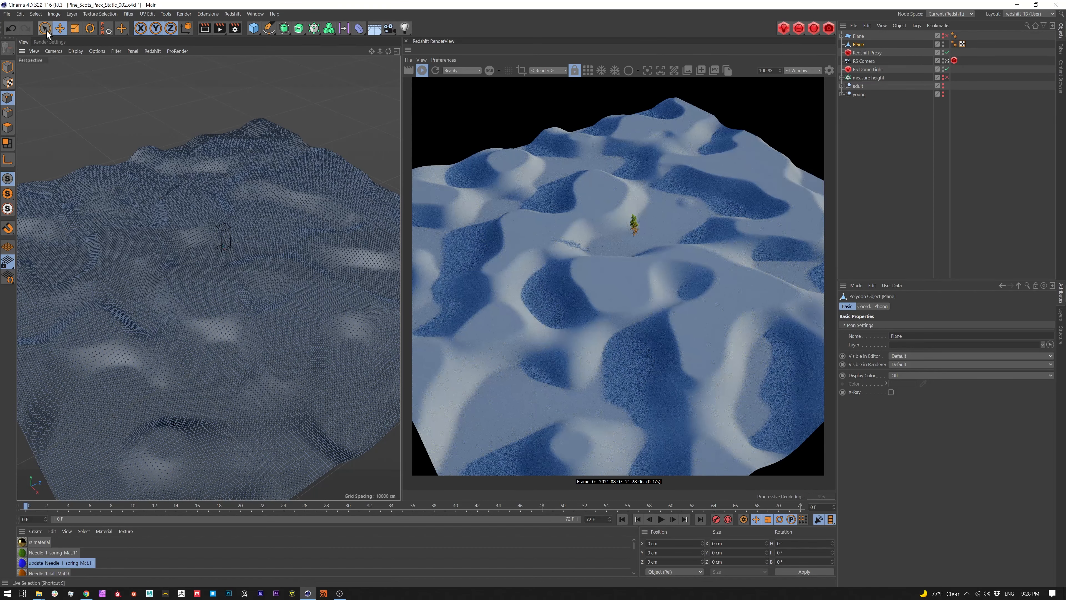
{"action": "left_click", "coordinate": [45, 30]}
{"action": "left_click", "coordinate": [69, 40]}
{"action": "left_click", "coordinate": [288, 138]}
{"action": "left_click_drag", "start_coordinate": [288, 137], "coordinate": [326, 190]}
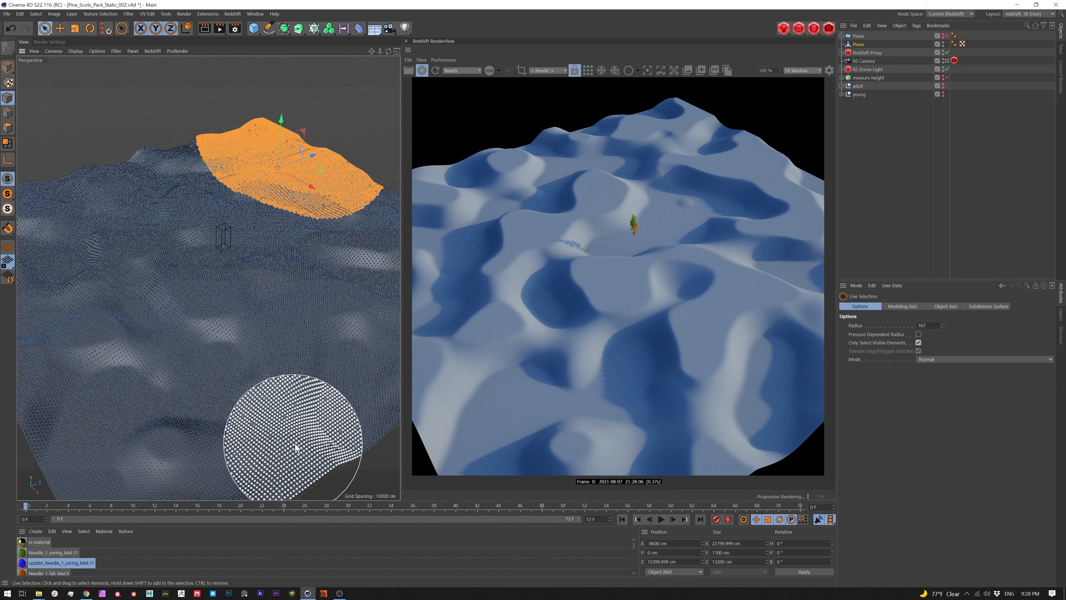
{"action": "mouse_move", "coordinate": [298, 441]}
{"action": "left_mouse_down", "text": "shift"}
{"action": "mouse_move", "coordinate": [202, 428]}
{"action": "mouse_move", "coordinate": [153, 461]}
{"action": "mouse_move", "coordinate": [348, 437]}
{"action": "mouse_move", "coordinate": [357, 417]}
{"action": "left_mouse_up", "text": "shift"}
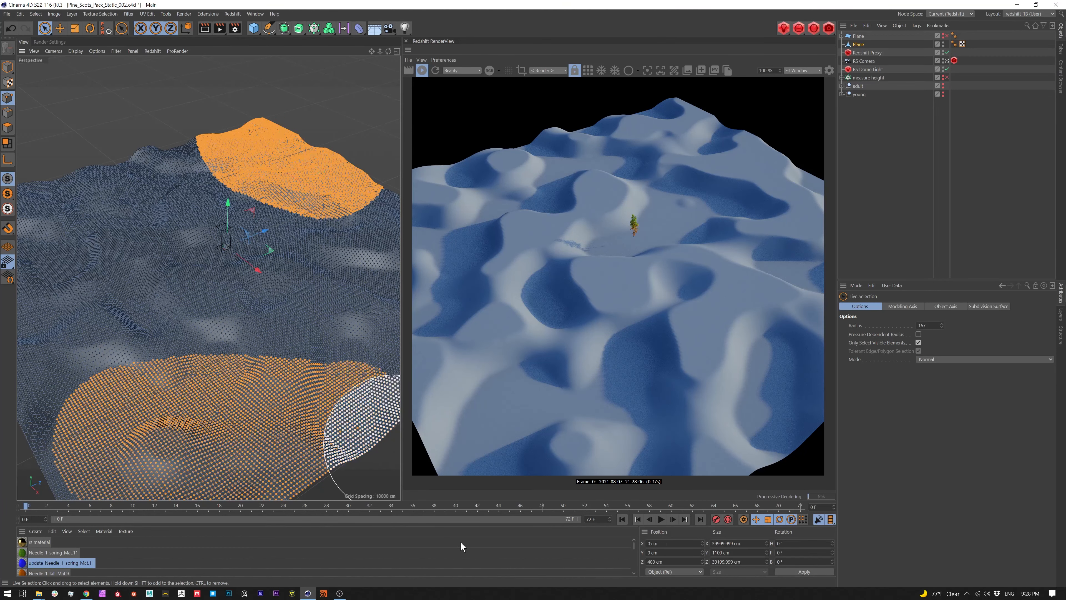
{"action": "mouse_move", "coordinate": [279, 384]}
{"action": "left_mouse_down", "text": "alt"}
{"action": "mouse_move", "coordinate": [244, 354]}
{"action": "mouse_move", "coordinate": [296, 372]}
{"action": "left_mouse_up", "text": "alt"}
Store the selected points in a point selection tag with Set Selection and deselect them
{"action": "left_click", "coordinate": [55, 14]}
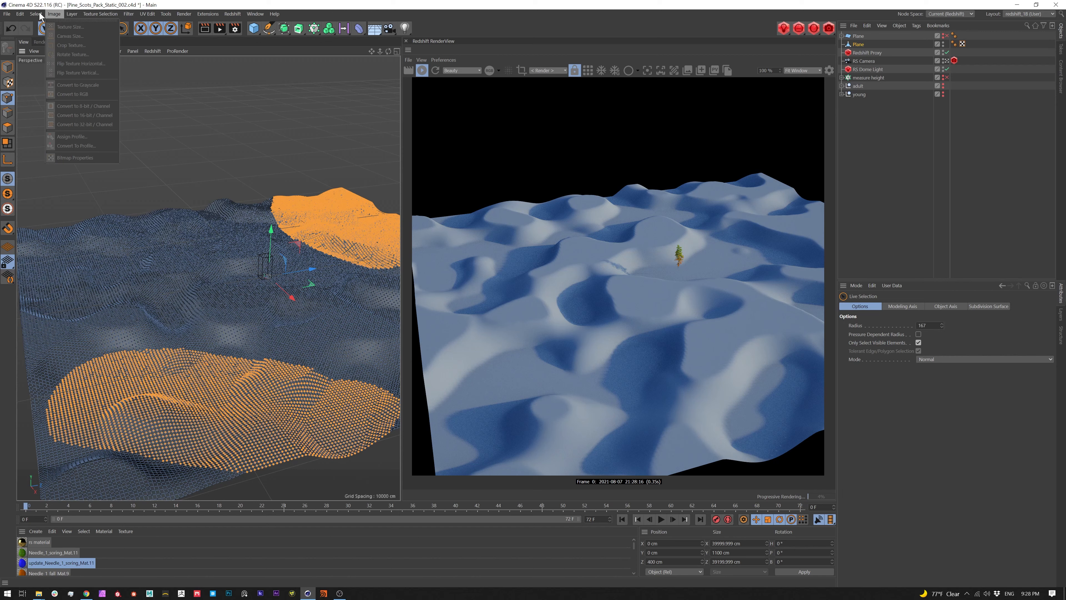
{"action": "mouse_move", "coordinate": [37, 14]}
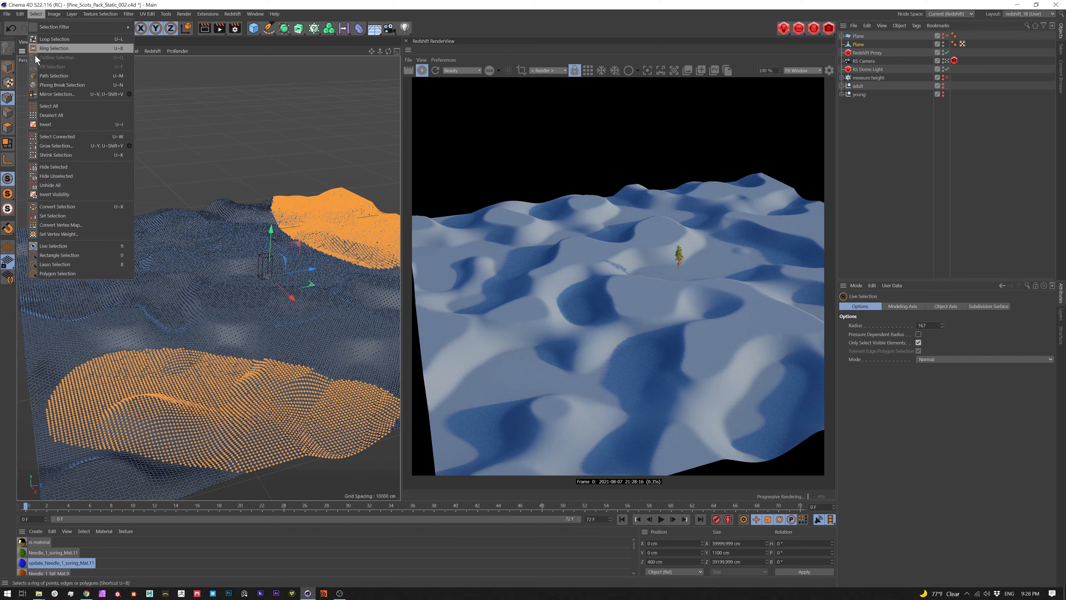
{"action": "left_click", "coordinate": [67, 218]}
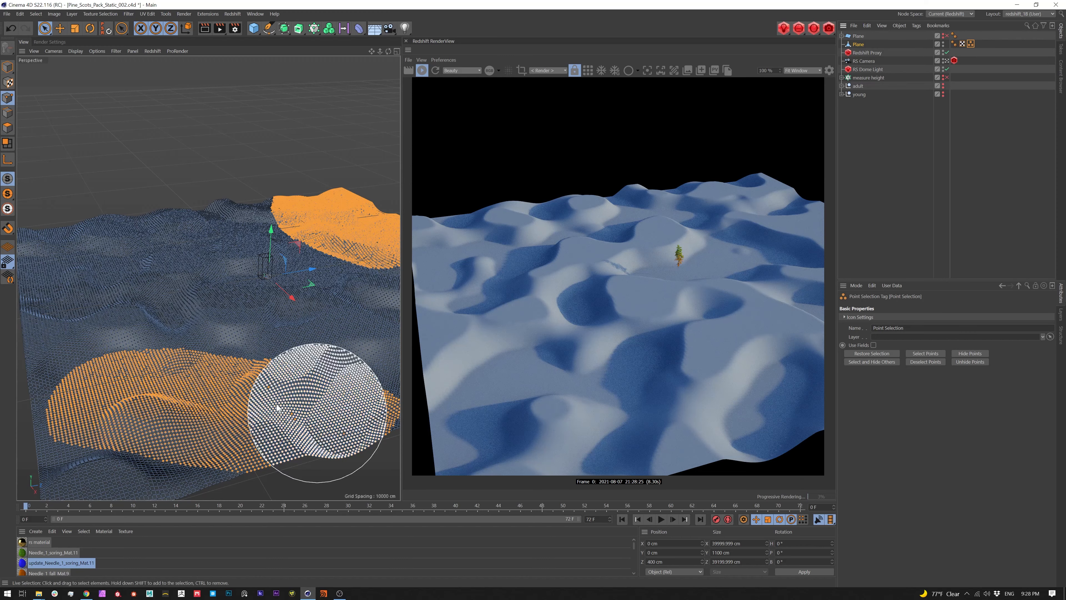
{"action": "left_click", "coordinate": [122, 128]}
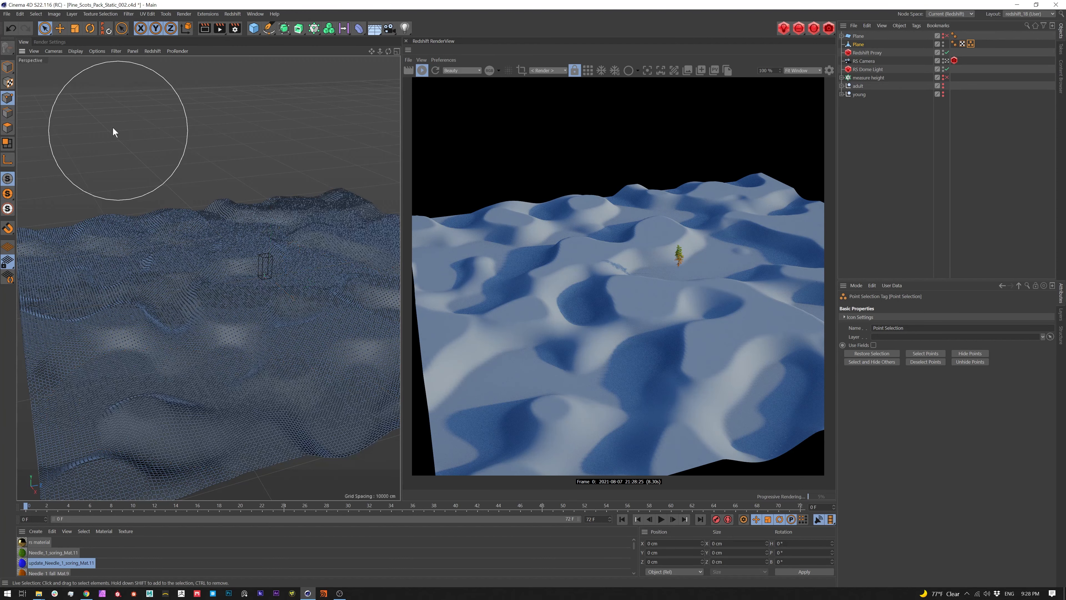
{"action": "left_click", "coordinate": [8, 67]}
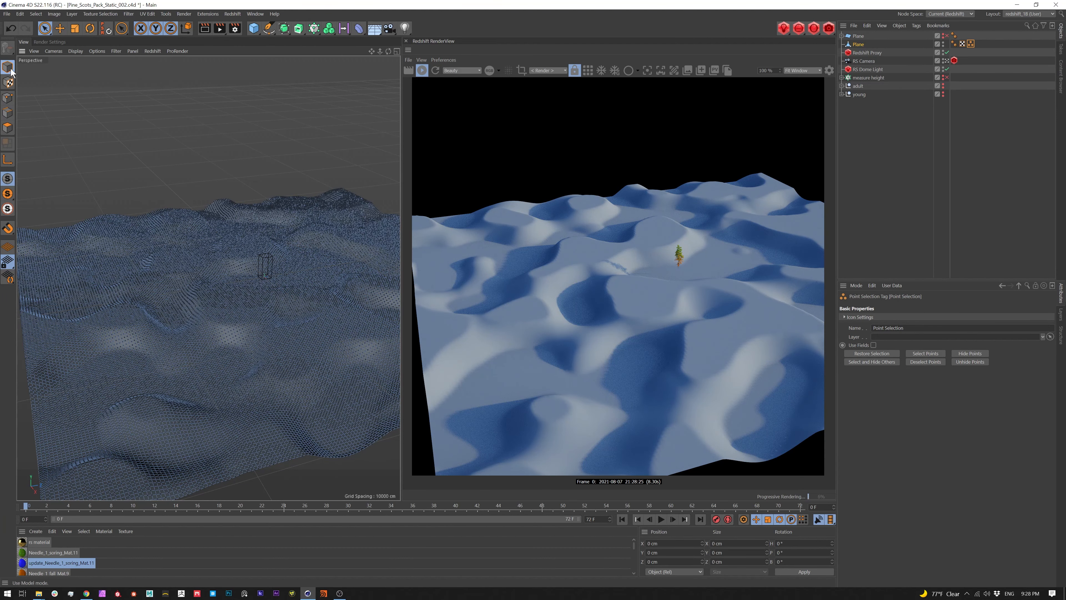
{"action": "left_click", "coordinate": [55, 14]}
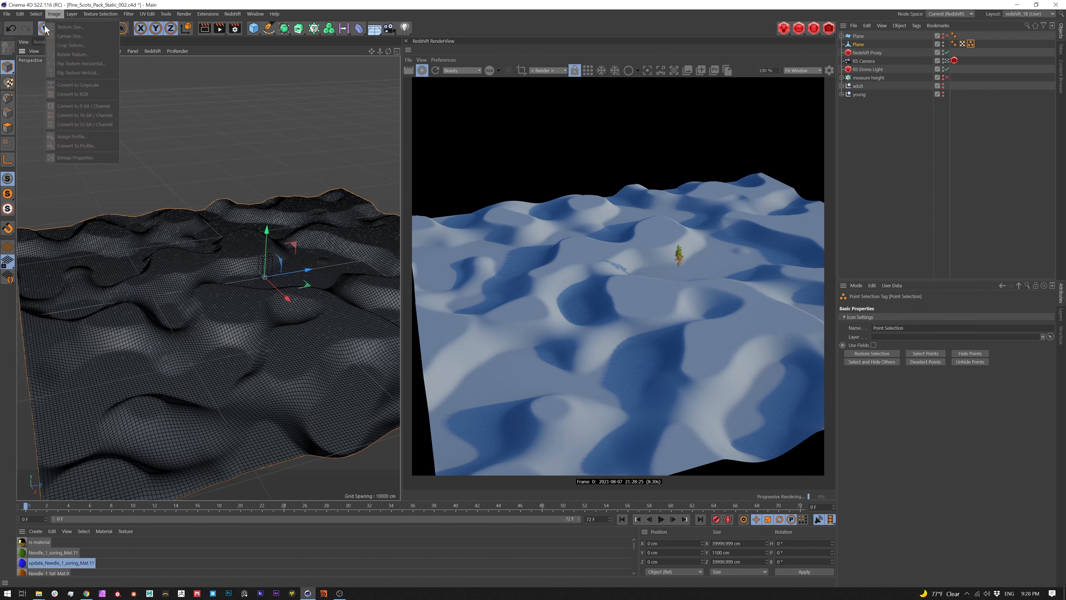
{"action": "mouse_move", "coordinate": [41, 15]}
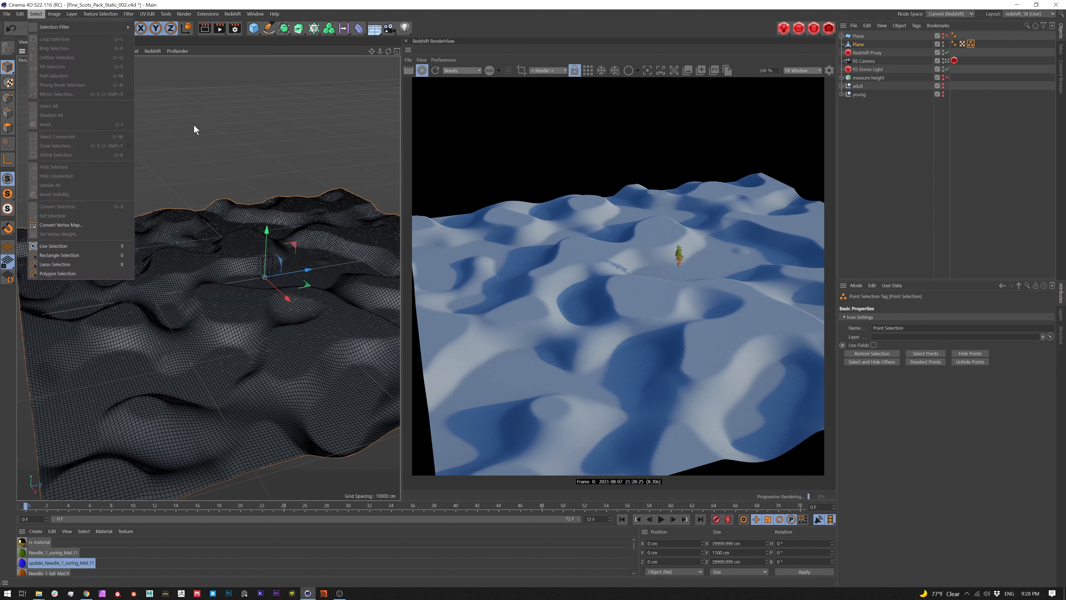
{"action": "left_click", "coordinate": [182, 147]}
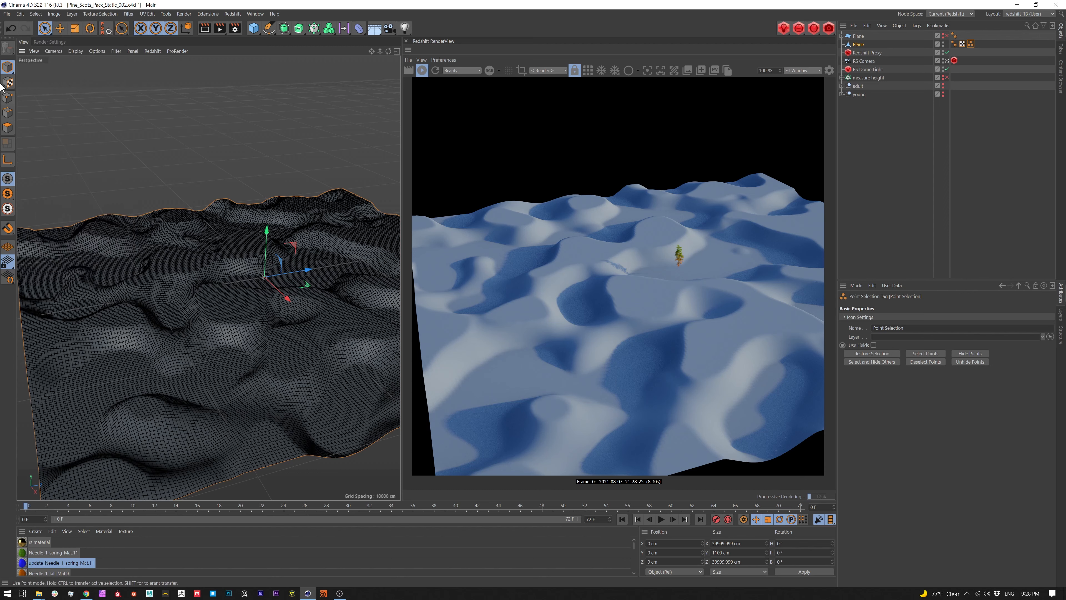
In point mode, create a vertex map on the baked plane with Set Vertex Weight at 0% in Set mode
{"action": "left_click", "coordinate": [8, 97]}
{"action": "left_click", "coordinate": [35, 14]}
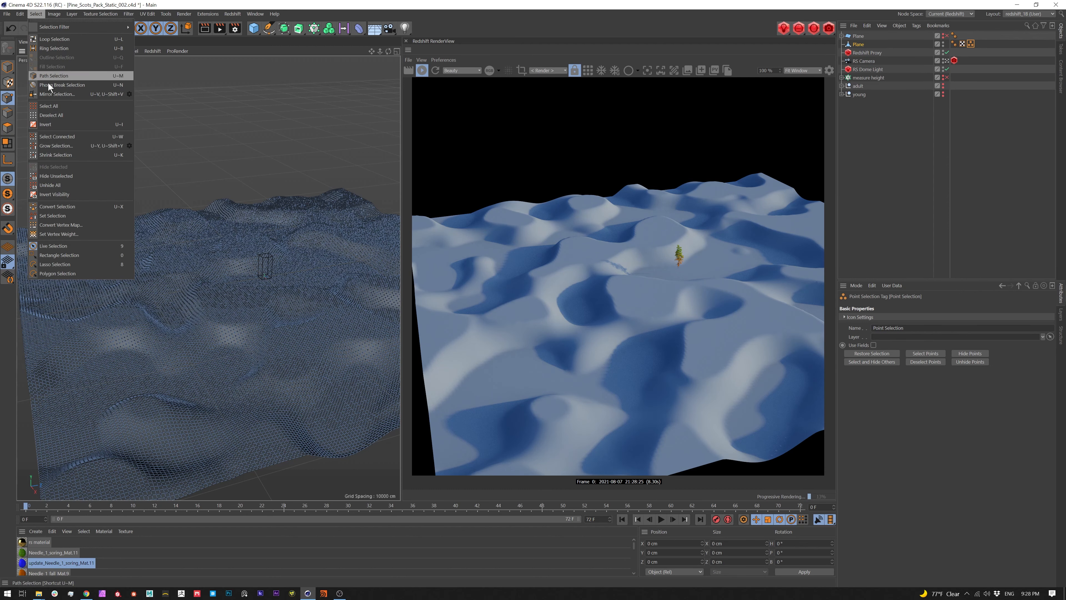
{"action": "left_click", "coordinate": [73, 234]}
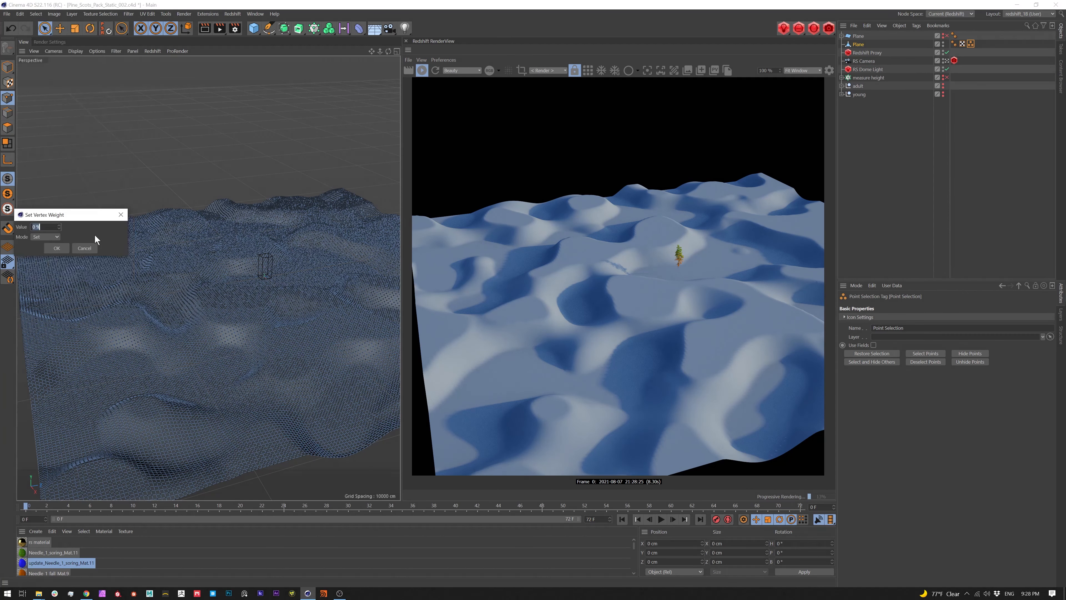
{"action": "left_click", "coordinate": [57, 248]}
{"action": "left_click_drag", "start_coordinate": [272, 319], "coordinate": [269, 375], "text": "alt"}
{"action": "scroll", "coordinate": [272, 336], "scroll_direction": "down", "scroll_amount": 2}
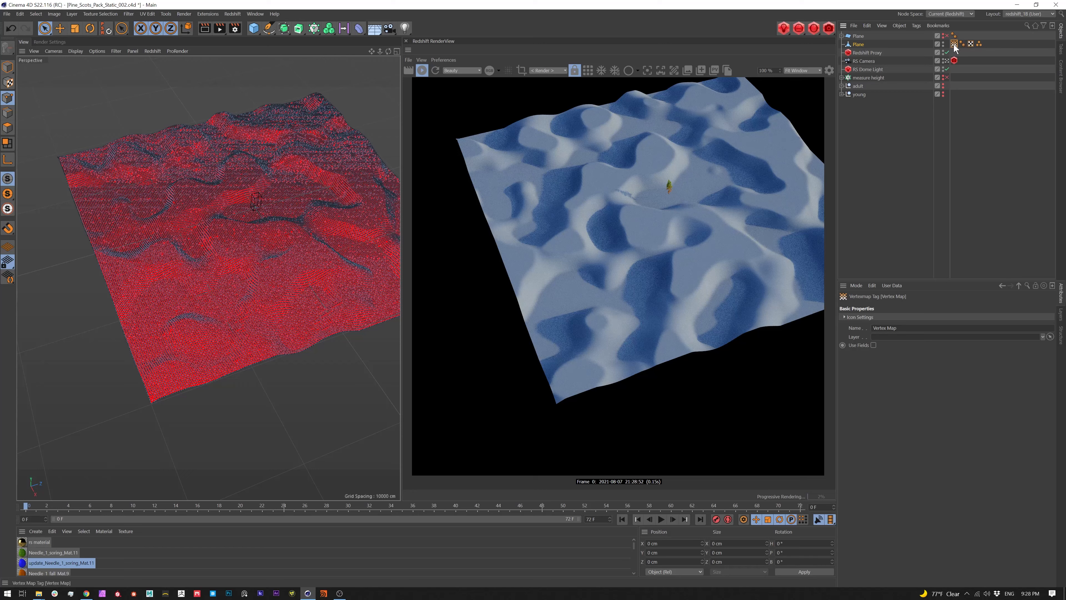
Paint full weight on the vertex map over the far peak, a large near patch and the far-left corner of the terrain
{"action": "double_click", "coordinate": [953, 45]}
{"action": "mouse_move", "coordinate": [288, 86]}
{"action": "left_mouse_down"}
{"action": "mouse_move", "coordinate": [278, 93]}
{"action": "mouse_move", "coordinate": [312, 105]}
{"action": "left_mouse_up"}
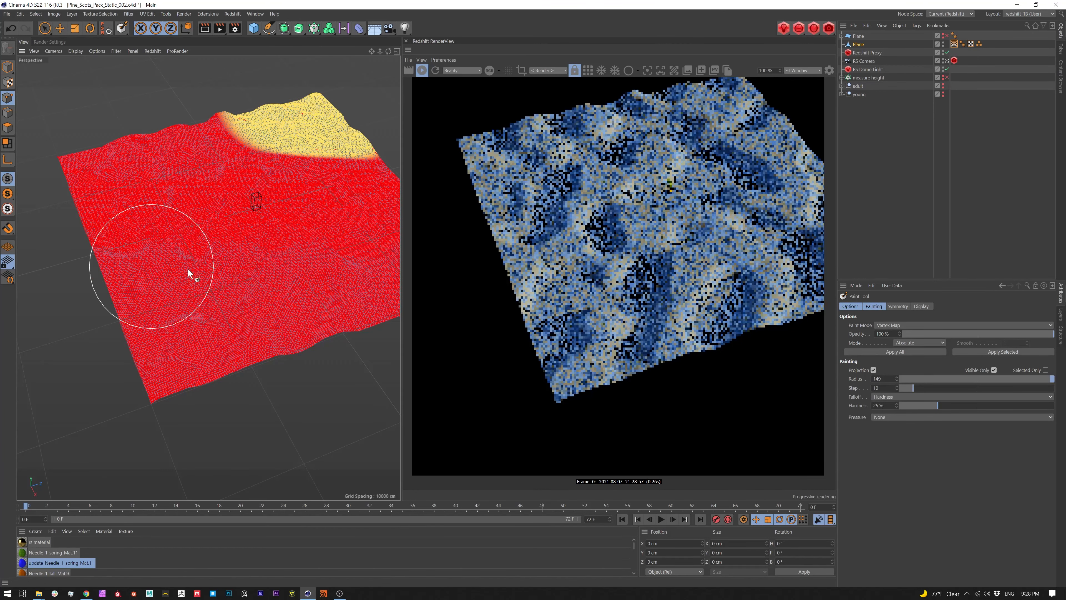
{"action": "mouse_move", "coordinate": [190, 276]}
{"action": "left_mouse_down"}
{"action": "mouse_move", "coordinate": [233, 296]}
{"action": "mouse_move", "coordinate": [282, 281]}
{"action": "mouse_move", "coordinate": [187, 224]}
{"action": "mouse_move", "coordinate": [130, 232]}
{"action": "left_mouse_up"}
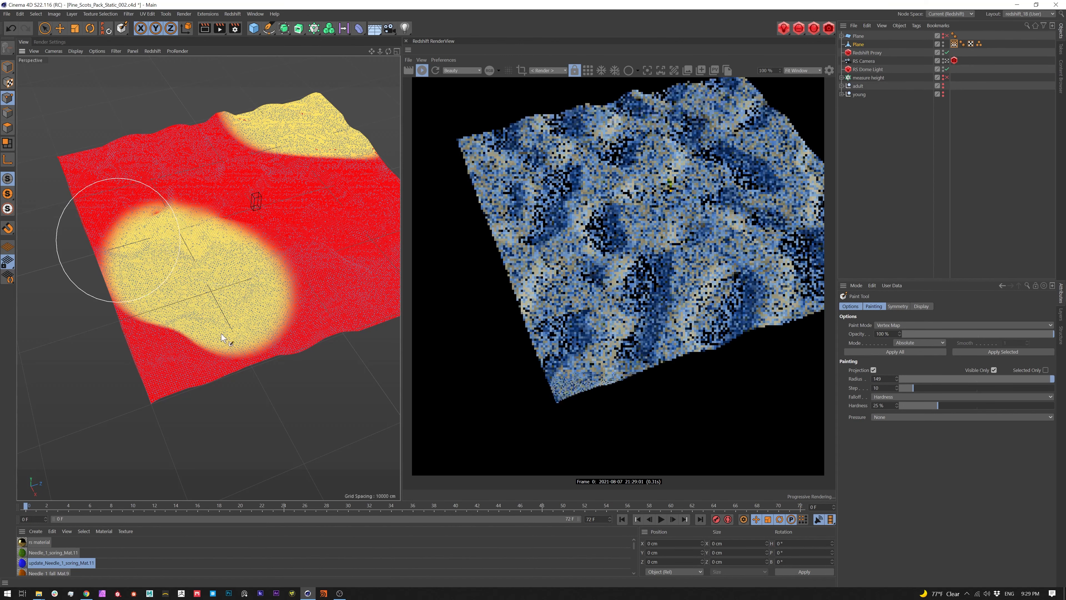
{"action": "mouse_move", "coordinate": [309, 162]}
{"action": "left_mouse_down", "text": "shift"}
{"action": "mouse_move", "coordinate": [263, 136]}
{"action": "mouse_move", "coordinate": [354, 134]}
{"action": "left_mouse_up", "text": "shift"}
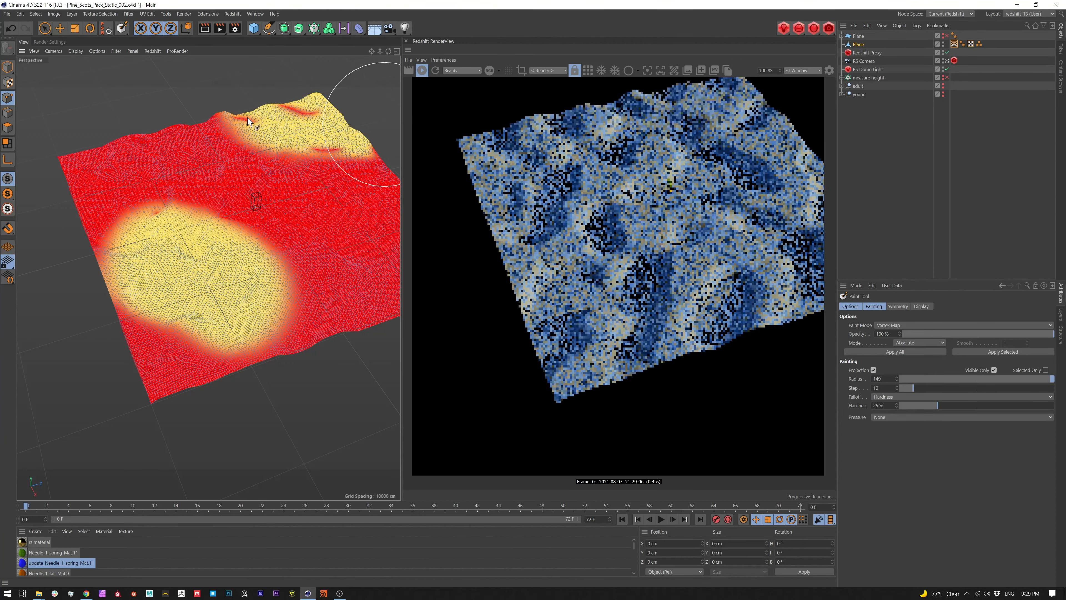
{"action": "mouse_move", "coordinate": [53, 167]}
{"action": "left_mouse_down"}
{"action": "mouse_move", "coordinate": [57, 139]}
{"action": "mouse_move", "coordinate": [93, 142]}
{"action": "mouse_move", "coordinate": [75, 165]}
{"action": "mouse_move", "coordinate": [92, 138]}
{"action": "left_mouse_up"}
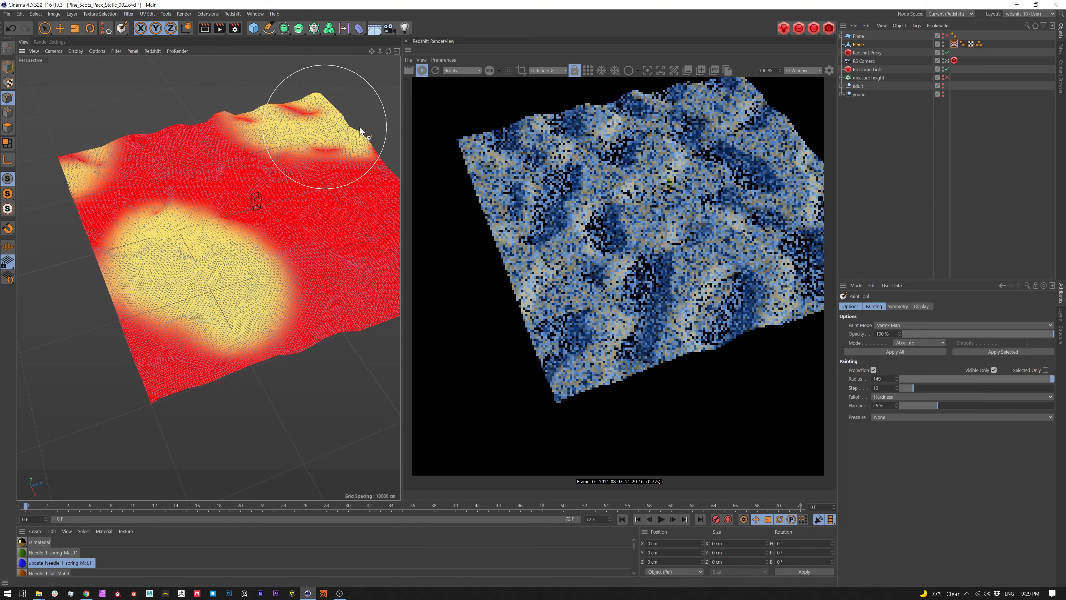
{"action": "middle_click_drag", "start_coordinate": [322, 320], "coordinate": [280, 358], "text": "alt"}
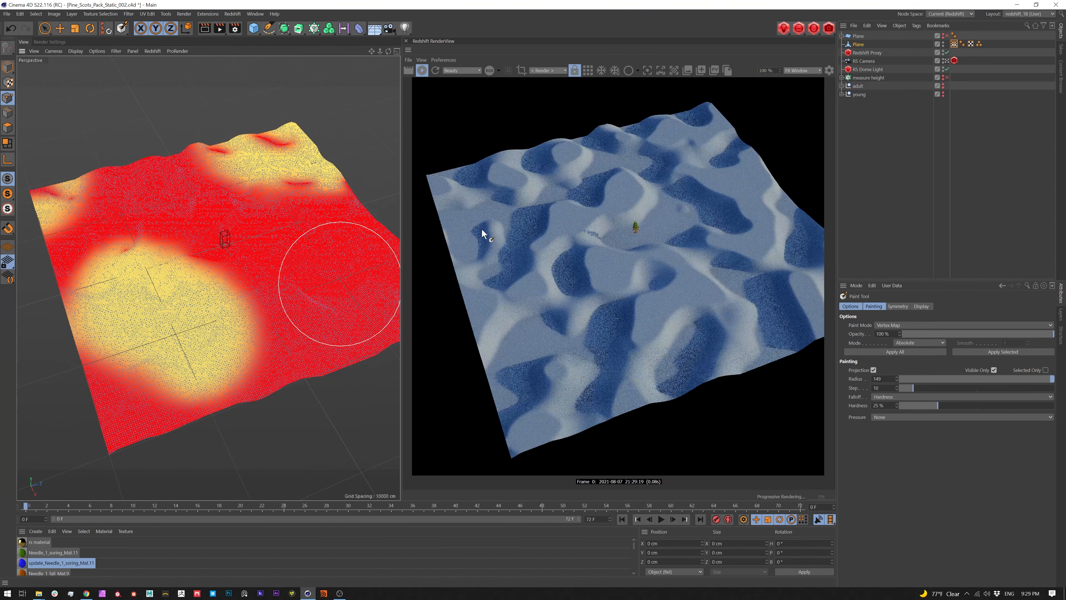
Rename the vertex map tag as trees and return to model mode with the Move tool
{"action": "left_click", "coordinate": [955, 44]}
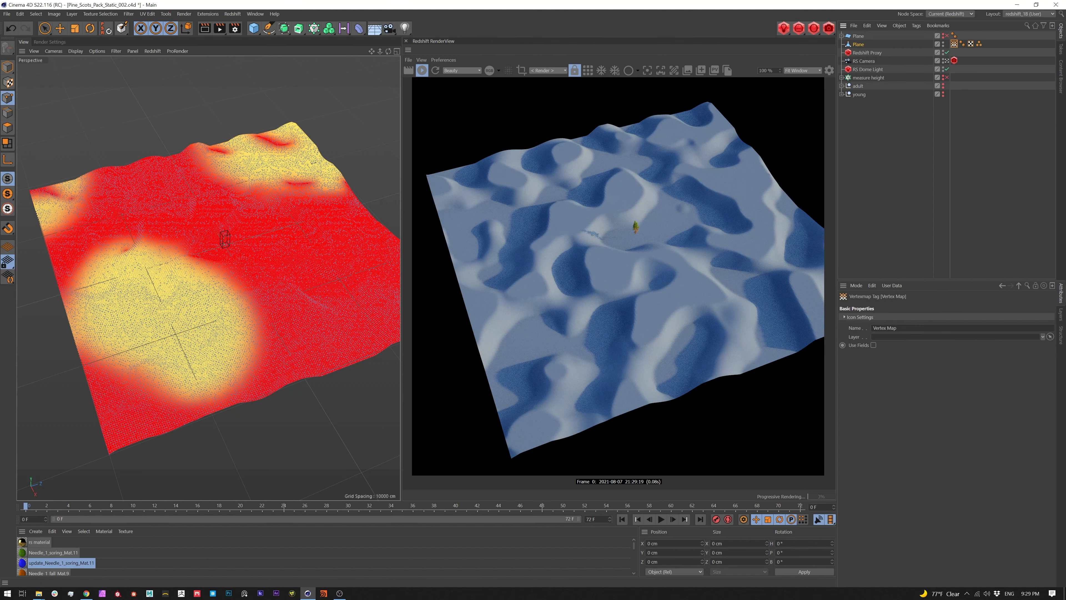
{"action": "left_click", "coordinate": [896, 328]}
{"action": "type", "text": "seleect"}
{"action": "key", "text": "BackSpace"}
{"action": "key", "text": "BackSpace"}
{"action": "key", "text": "BackSpace"}
{"action": "key", "text": "BackSpace"}
{"action": "key", "text": "BackSpace"}
{"action": "key", "text": "BackSpace"}
{"action": "key", "text": "BackSpace"}
{"action": "key", "text": "BackSpace"}
{"action": "key", "text": "BackSpace"}
{"action": "type", "text": "trees"}
{"action": "key", "text": "Return"}
{"action": "left_click", "coordinate": [8, 68]}
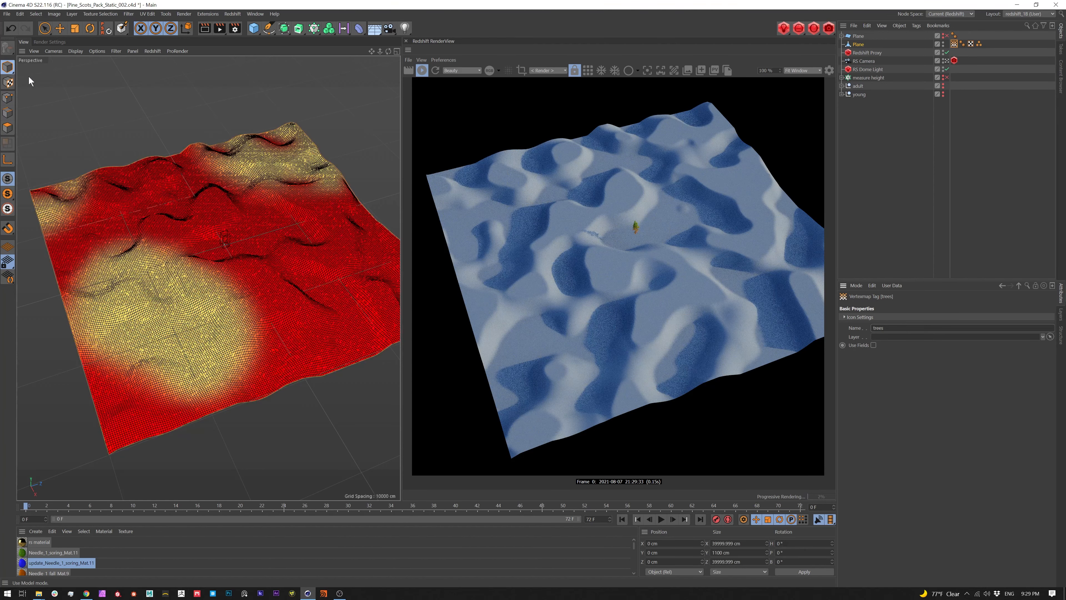
{"action": "left_click", "coordinate": [60, 28]}
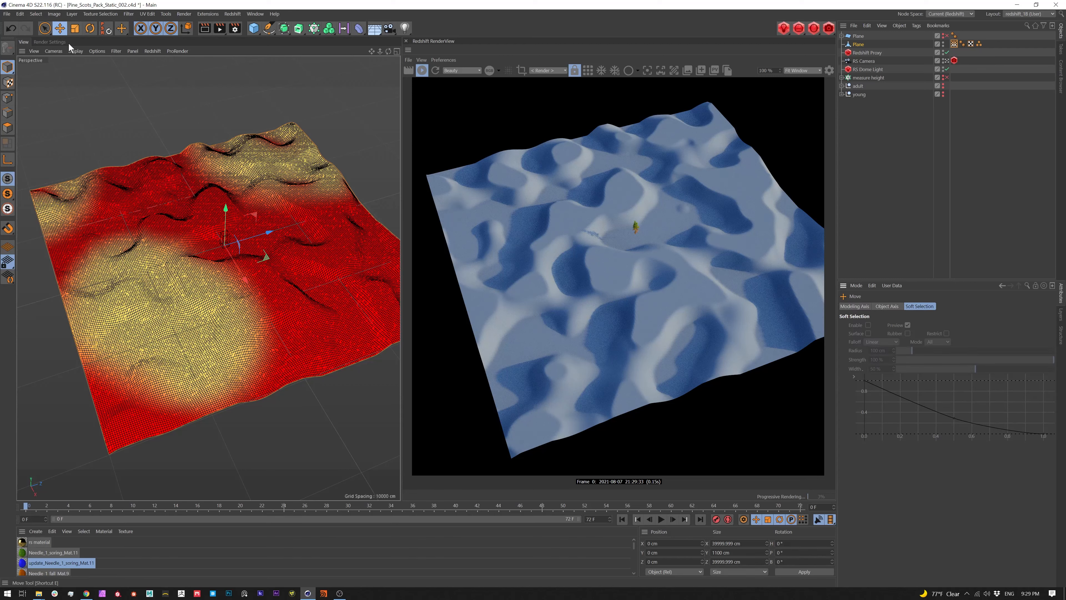
Add a Redshift Matrix Scatter object to the scene
{"action": "left_click", "coordinate": [888, 141]}
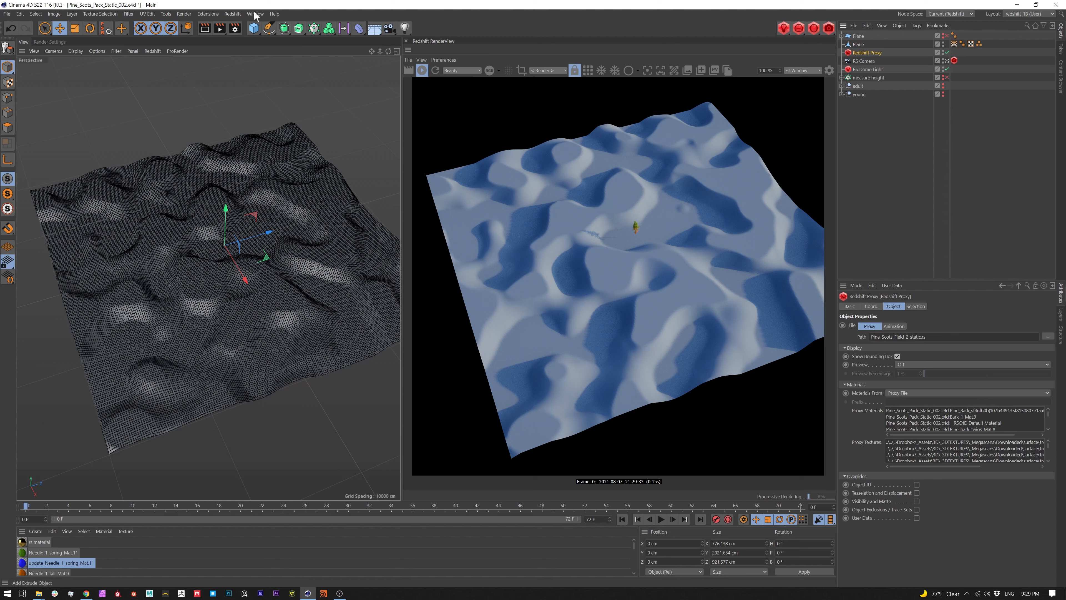
{"action": "left_click", "coordinate": [233, 14]}
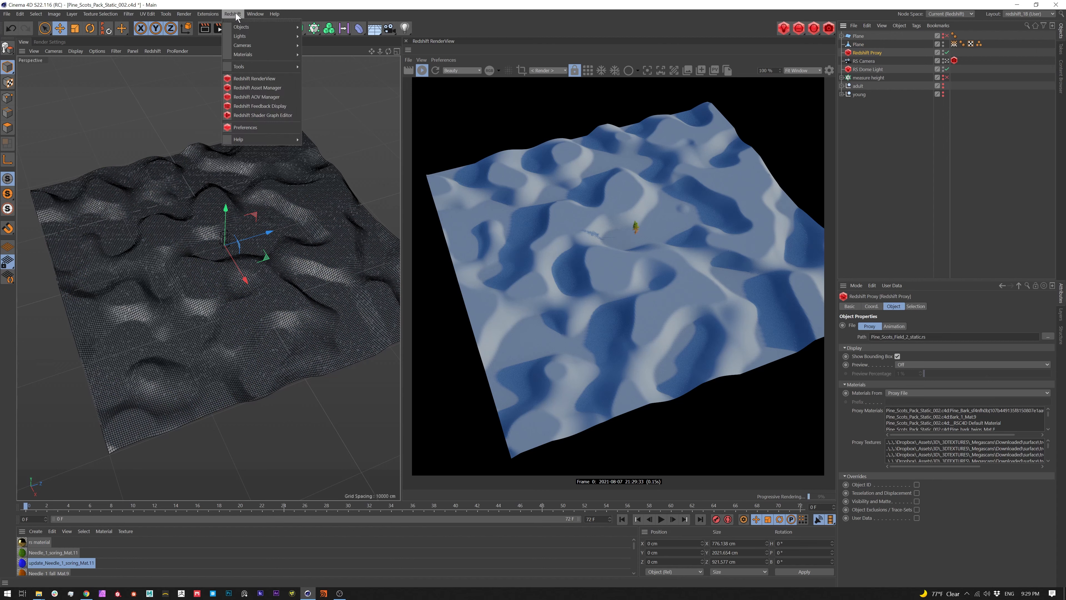
{"action": "mouse_move", "coordinate": [239, 28]}
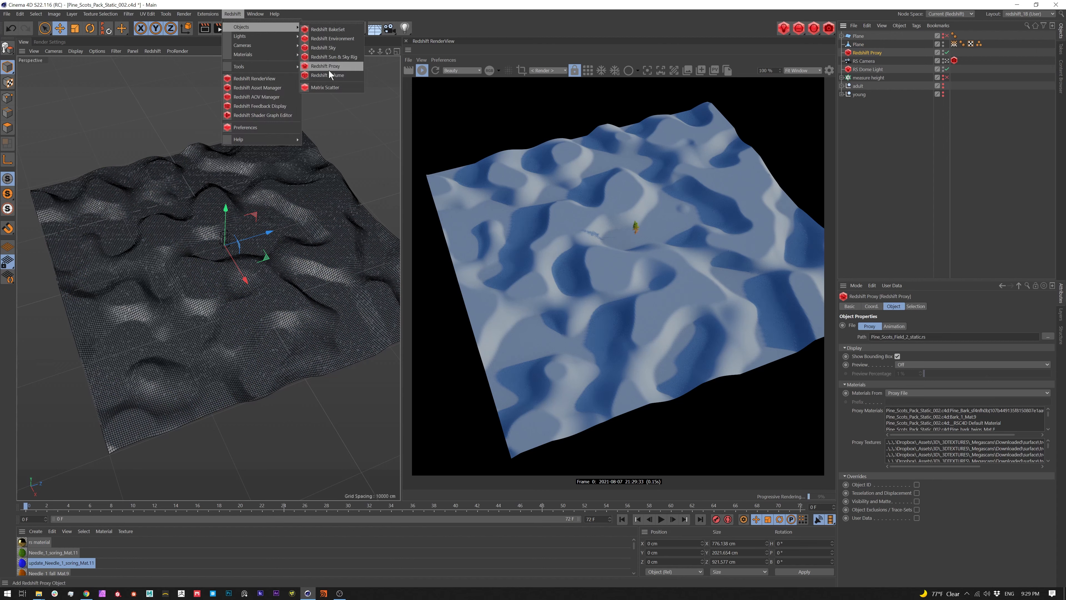
{"action": "left_click", "coordinate": [328, 86]}
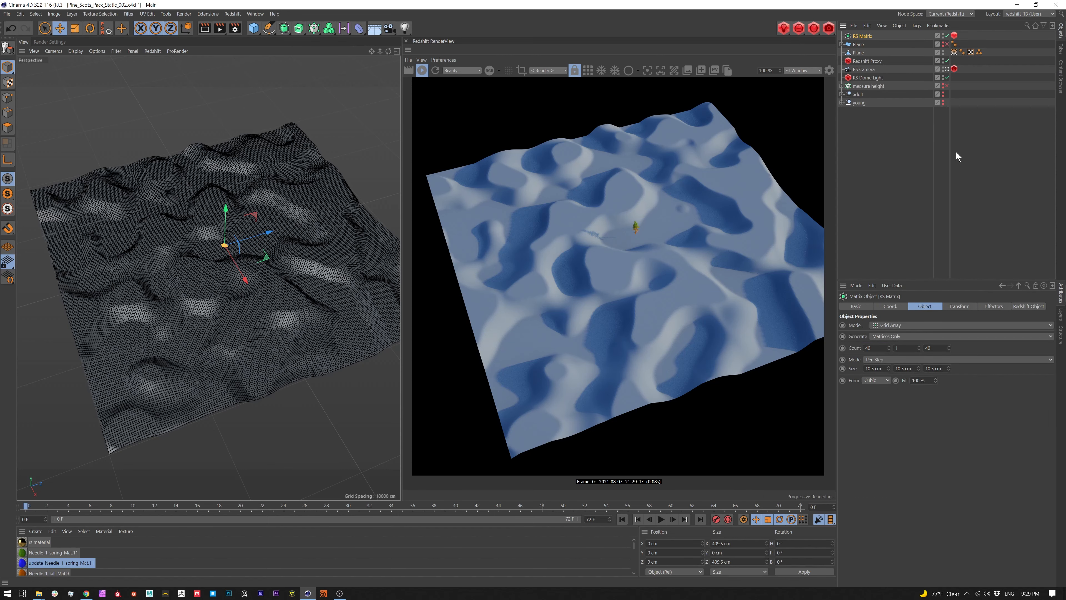
Make the RS Matrix particles render as Custom Objects, with the Redshift Proxy as the object and Random distribution
{"action": "left_click", "coordinate": [953, 35]}
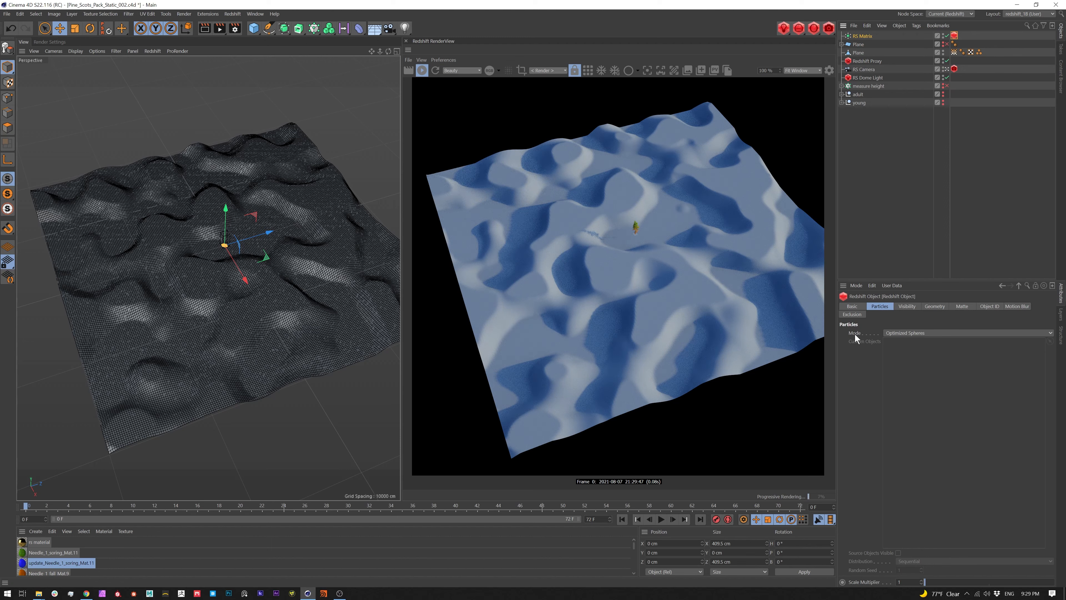
{"action": "left_click", "coordinate": [919, 332]}
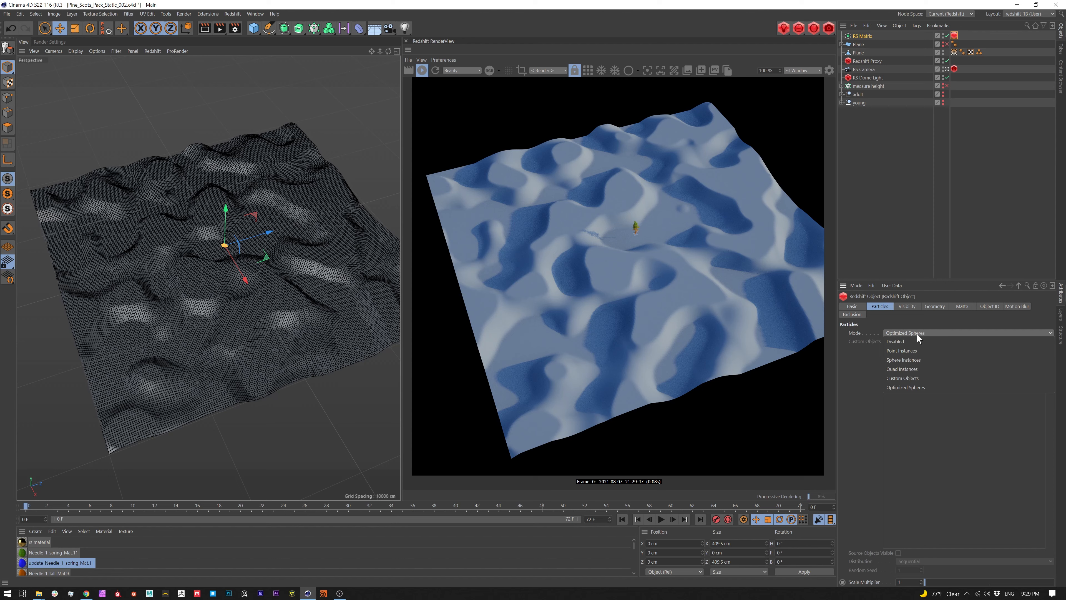
{"action": "left_click", "coordinate": [930, 378]}
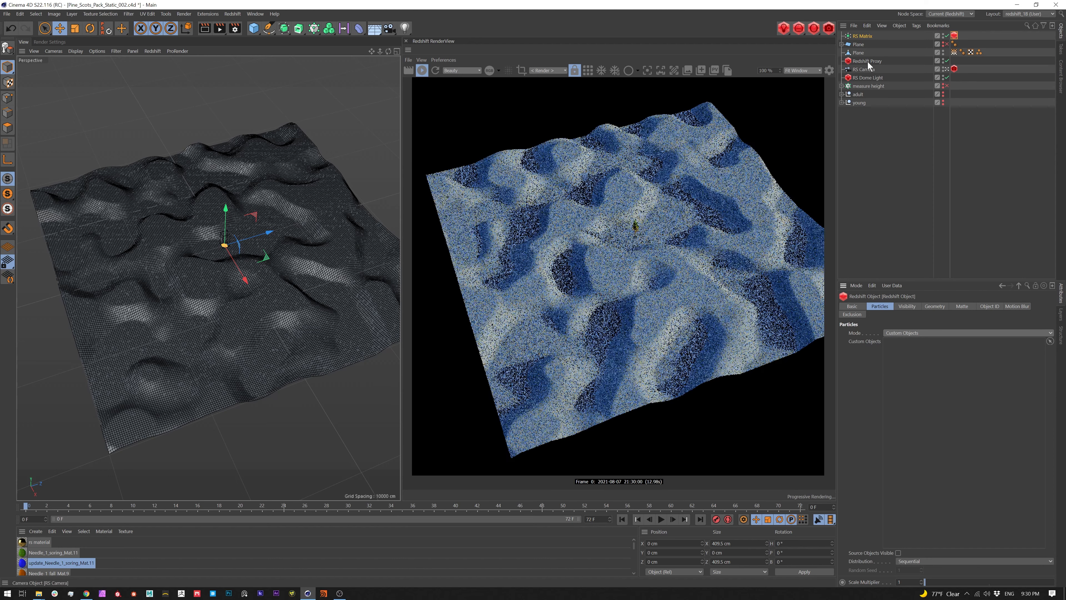
{"action": "left_click", "coordinate": [867, 61]}
{"action": "left_click_drag", "start_coordinate": [912, 374], "coordinate": [912, 375]}
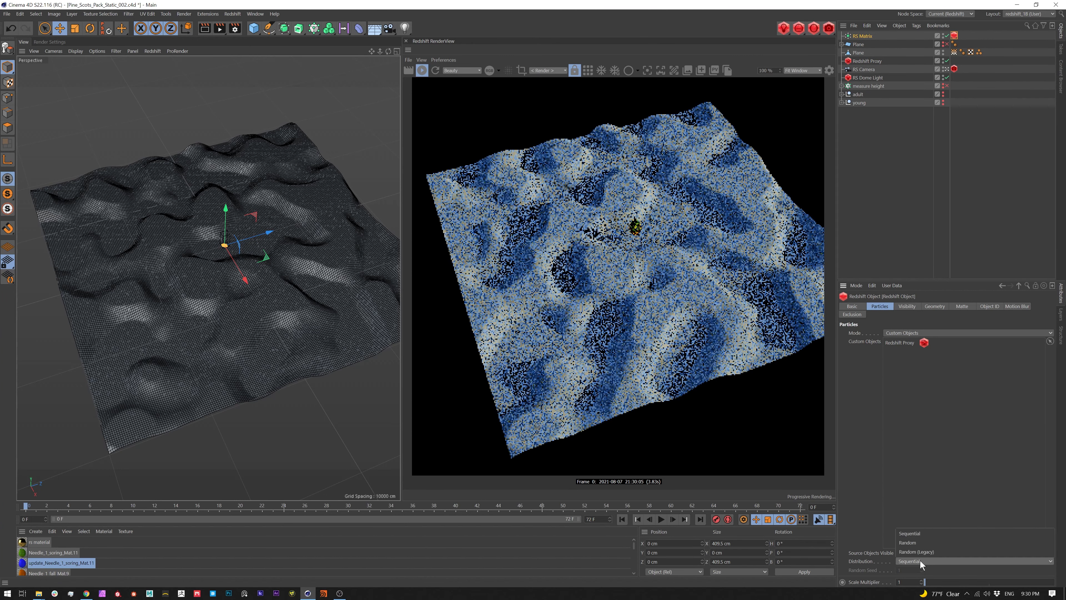
{"action": "left_click", "coordinate": [919, 561]}
{"action": "left_click", "coordinate": [928, 542]}
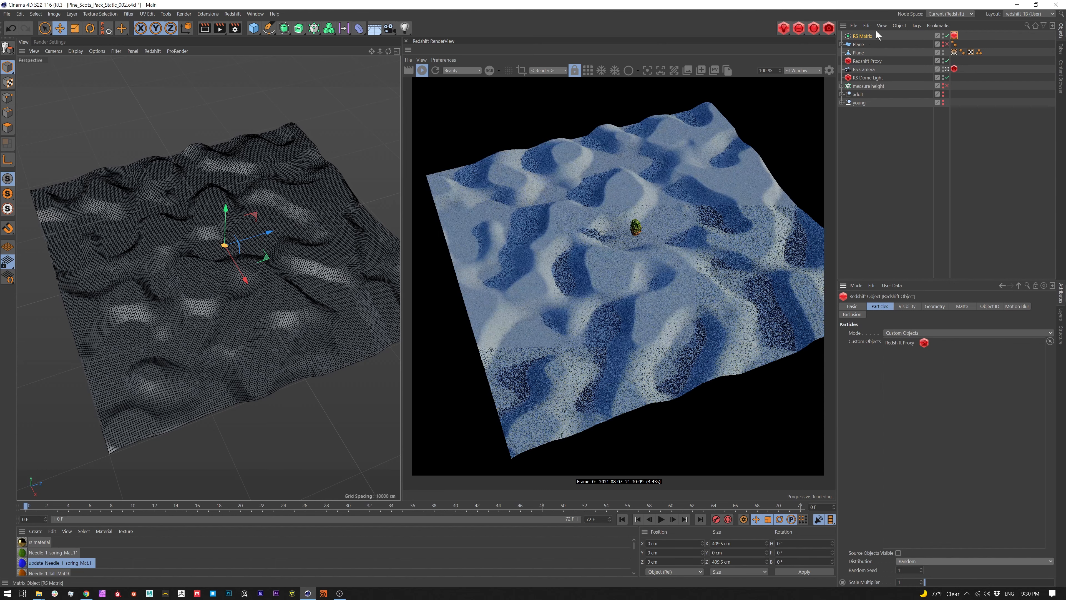
Set the RS Matrix grid's per-step size to 4000 cm in X and 300 cm in Z
{"action": "left_click", "coordinate": [865, 36]}
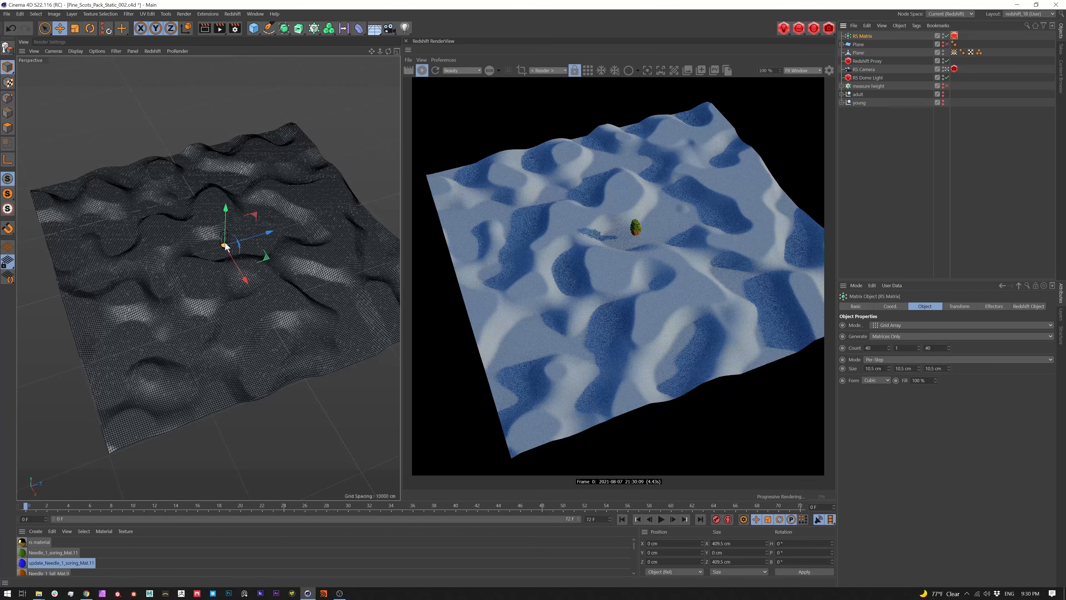
{"action": "right_click_drag", "start_coordinate": [225, 239], "coordinate": [436, 221], "text": "alt"}
{"action": "left_click_drag", "start_coordinate": [881, 369], "coordinate": [788, 362]}
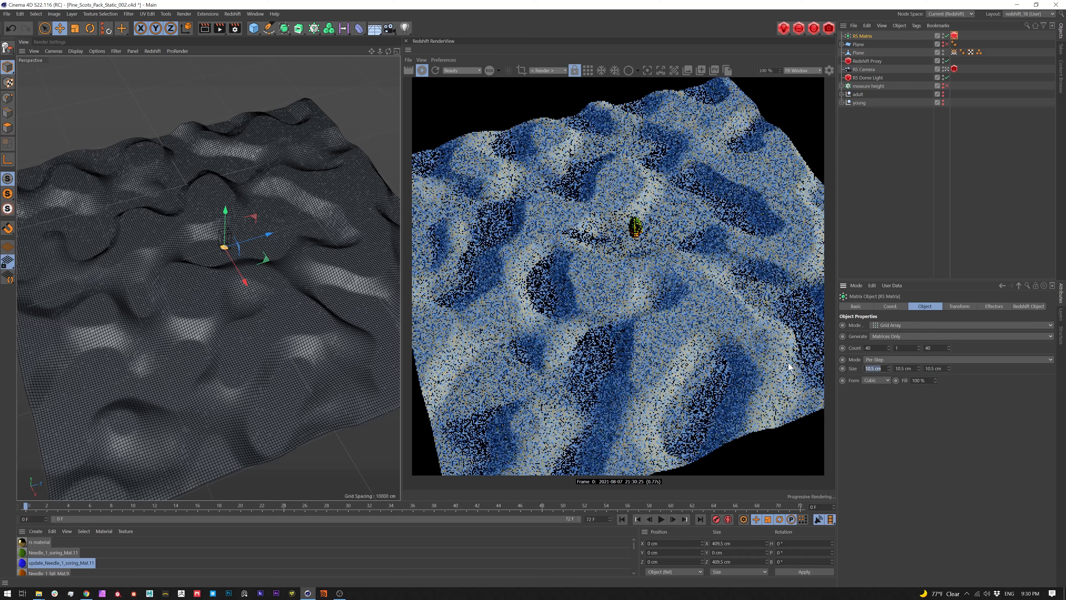
{"action": "type", "text": "4000"}
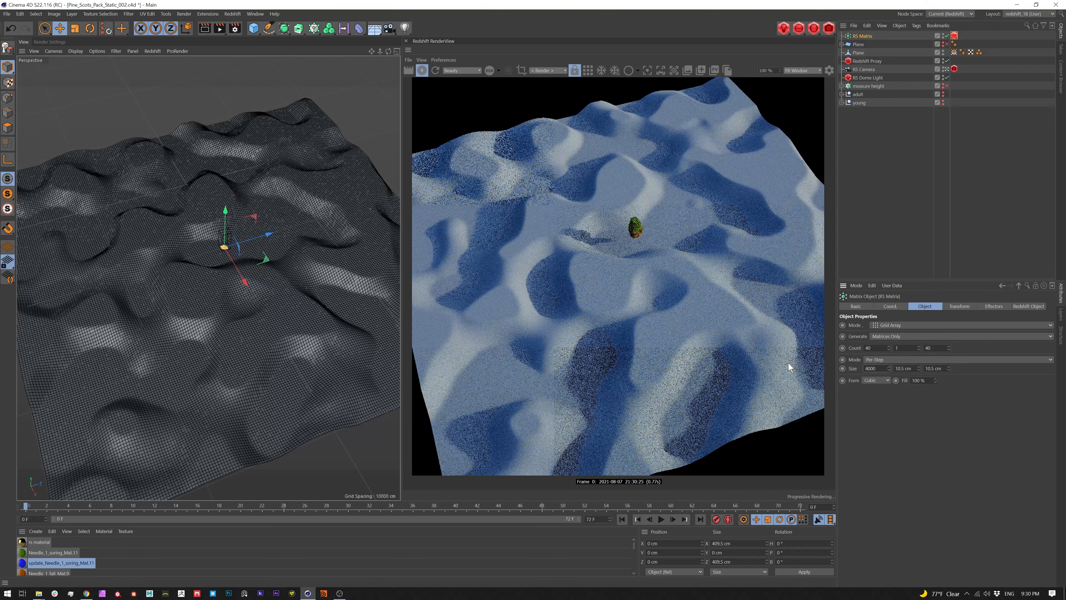
{"action": "key", "text": "Return"}
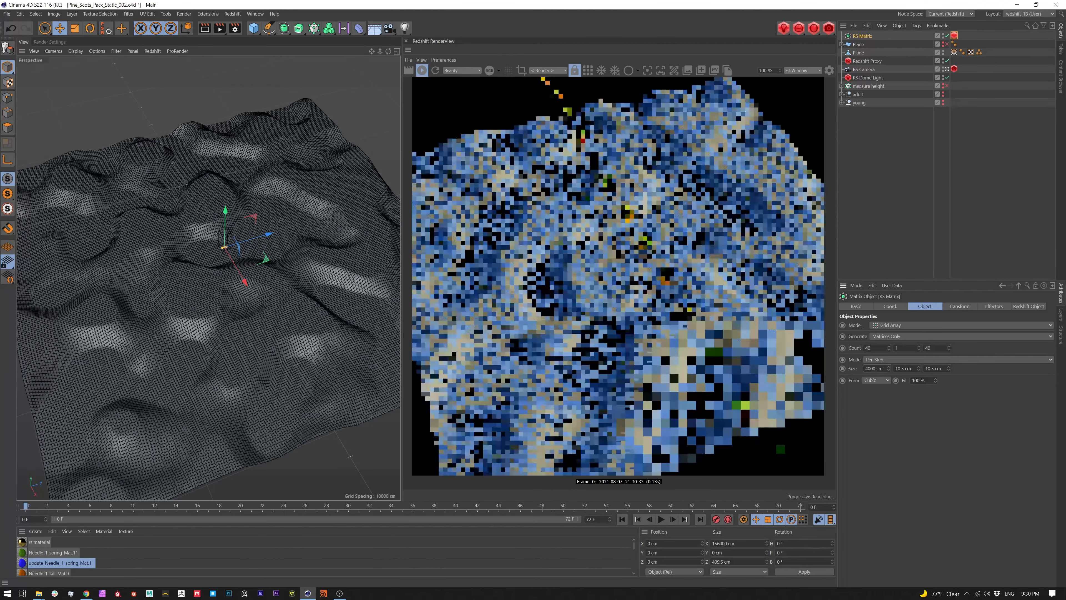
{"action": "left_click_drag", "start_coordinate": [941, 368], "coordinate": [922, 358]}
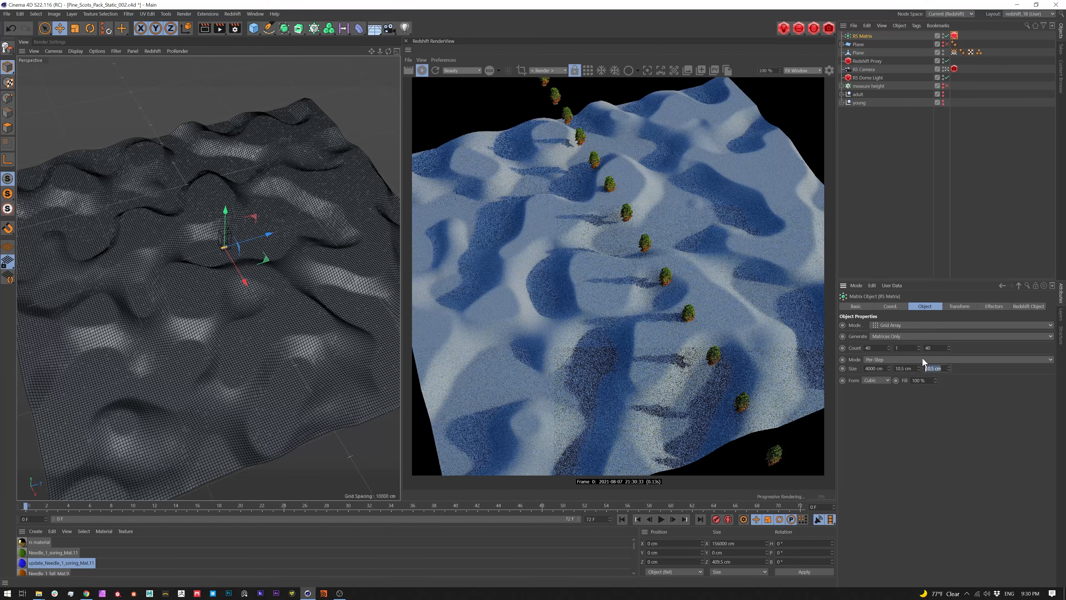
{"action": "type", "text": "4"}
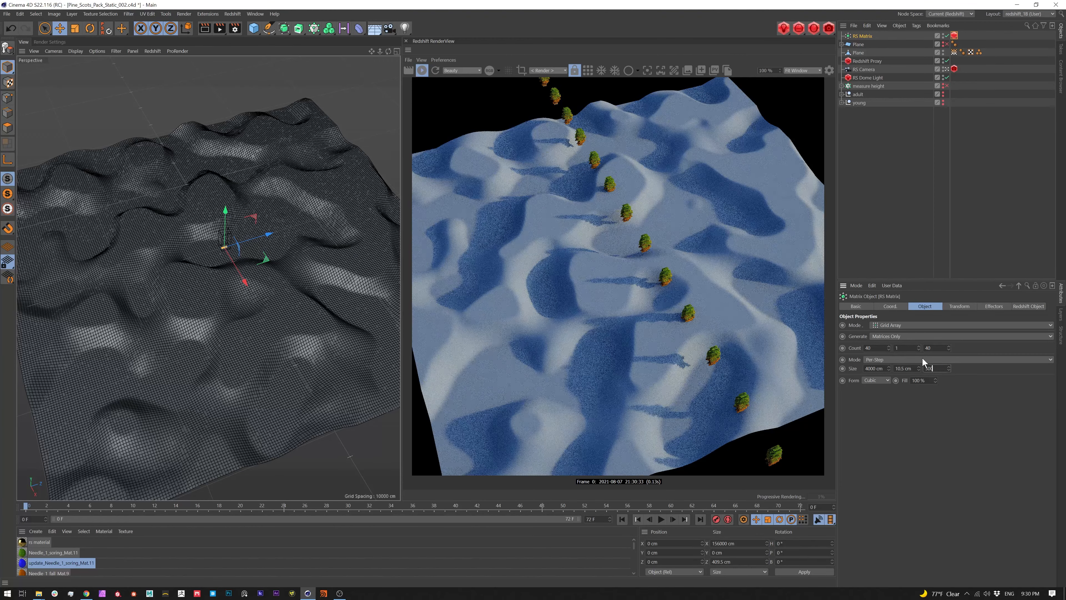
{"action": "key", "text": "Return"}
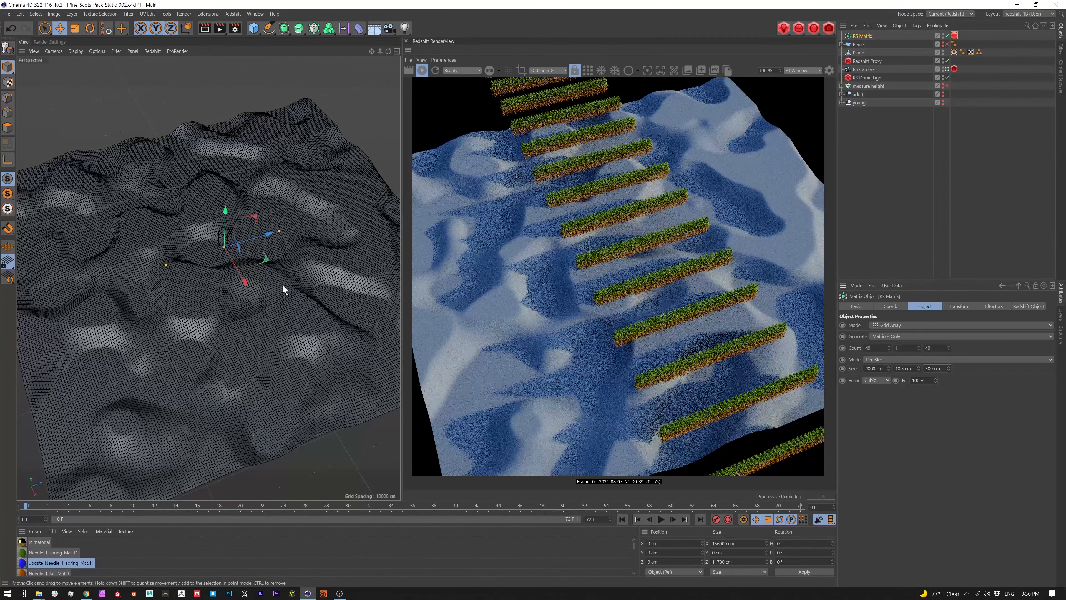
{"action": "left_click_drag", "start_coordinate": [283, 285], "coordinate": [381, 365], "text": "alt"}
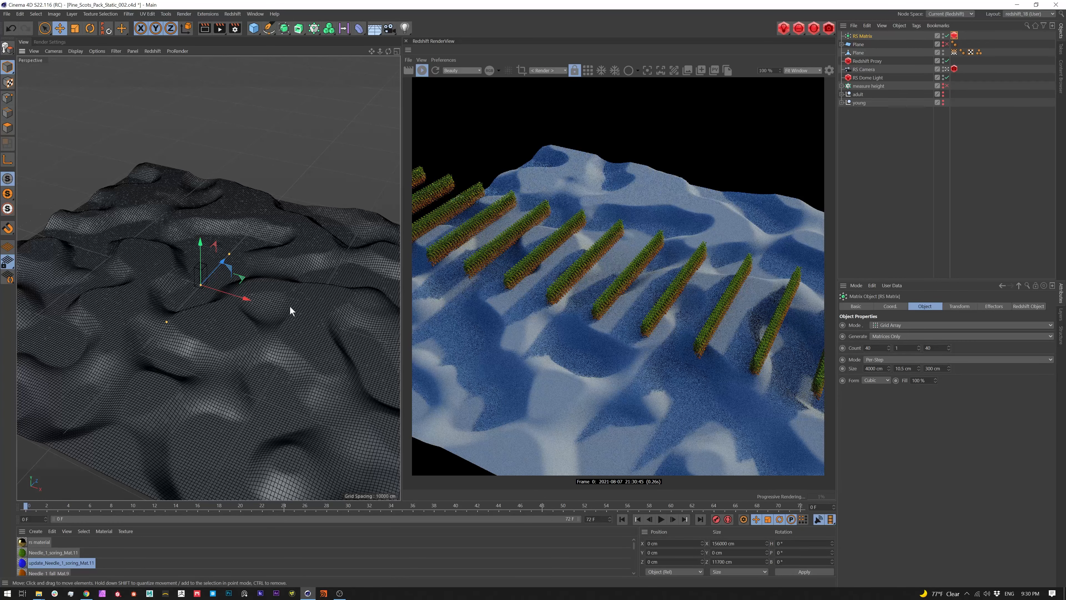
Switch the RS Matrix to Object mode and distribute it over the baked terrain plane
{"action": "left_click", "coordinate": [898, 325]}
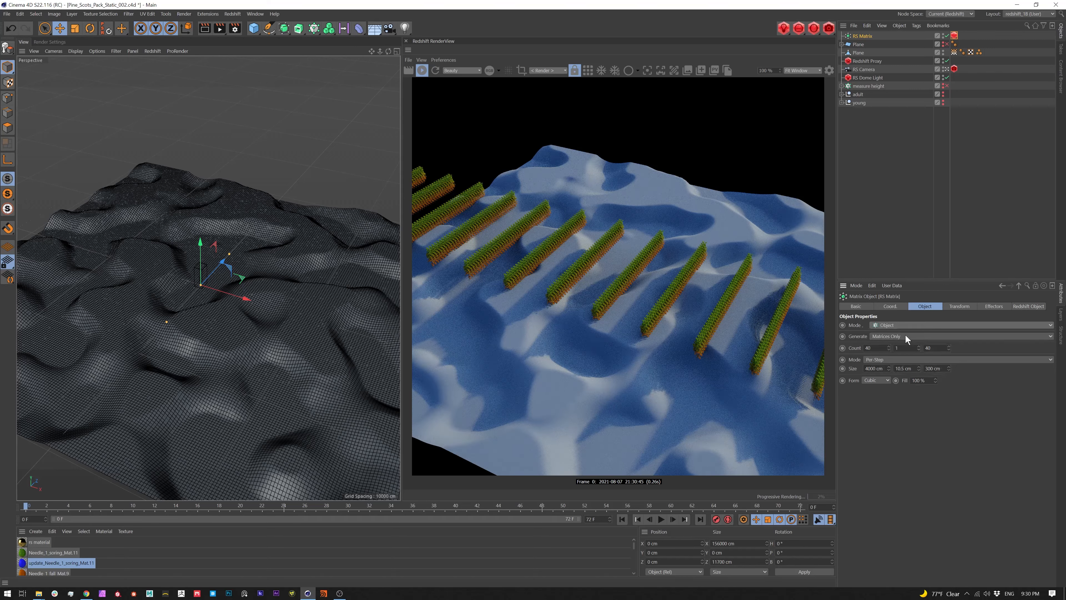
{"action": "left_click", "coordinate": [904, 334]}
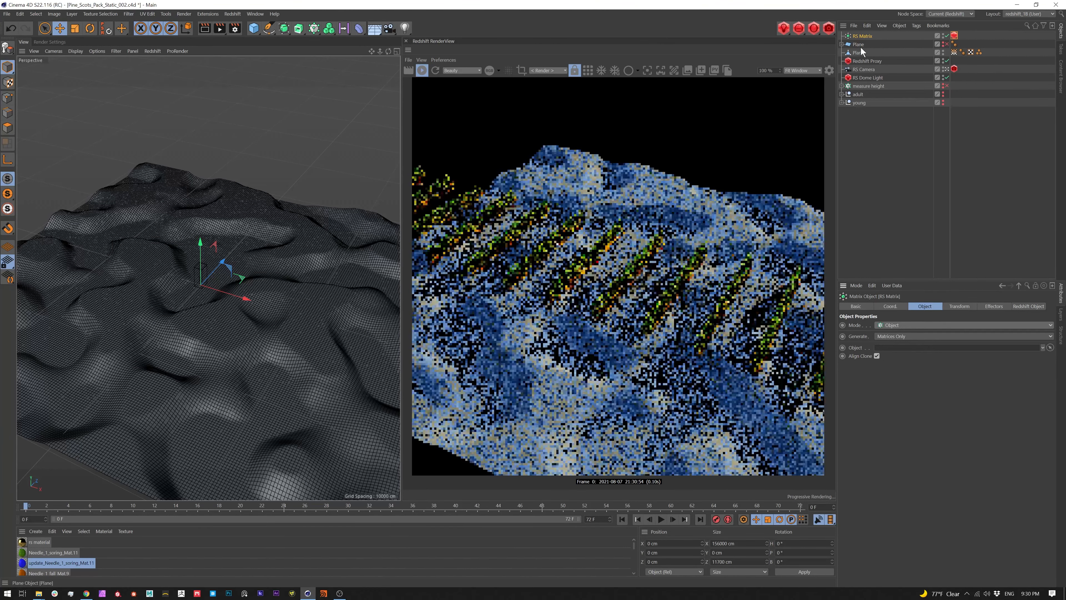
{"action": "left_click_drag", "start_coordinate": [859, 51], "coordinate": [948, 348]}
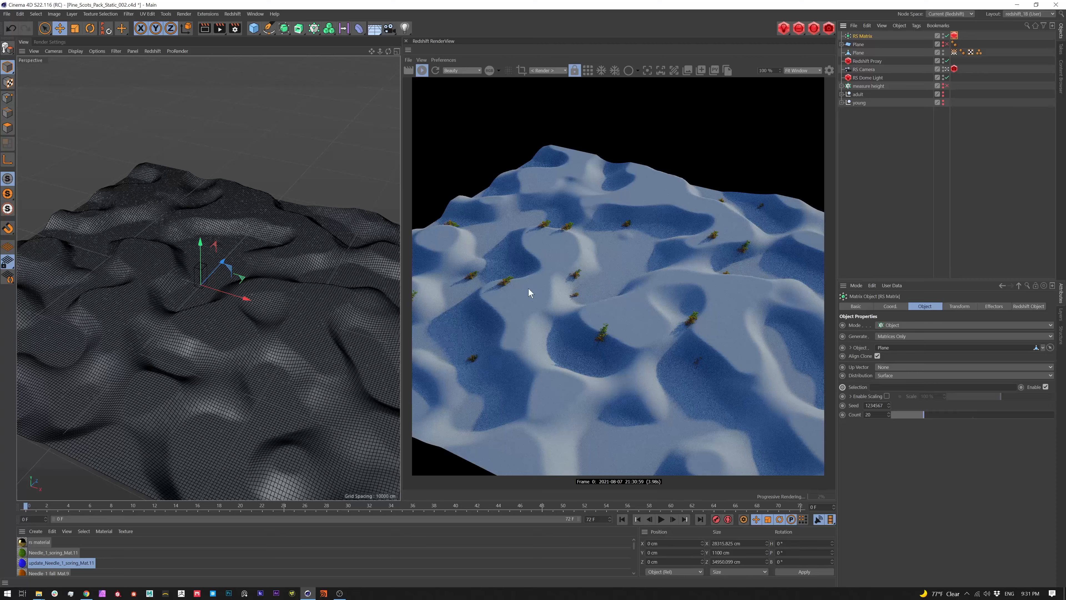
Turn off Align Clone on the RS Matrix so the trees stand upright
{"action": "right_click_drag", "start_coordinate": [298, 302], "coordinate": [270, 322], "text": "alt"}
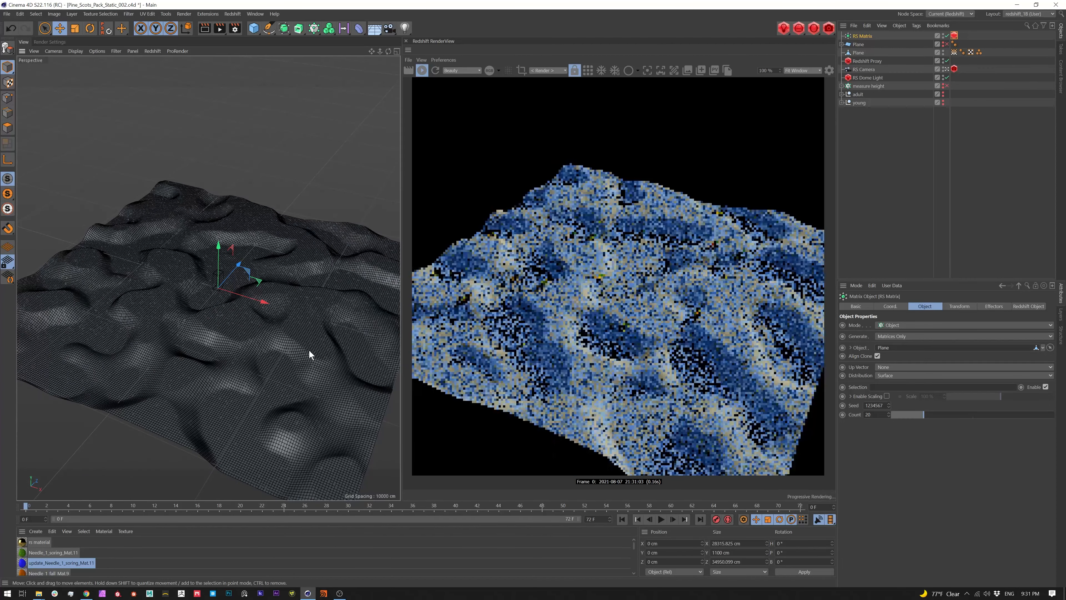
{"action": "left_click_drag", "start_coordinate": [310, 350], "coordinate": [227, 304], "text": "alt"}
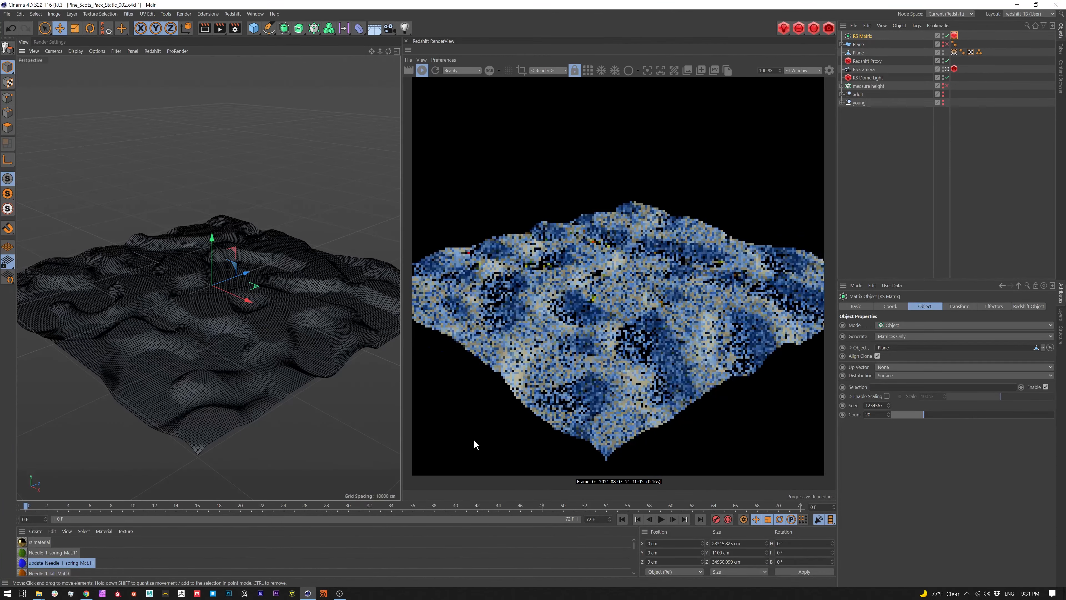
{"action": "left_click", "coordinate": [877, 356]}
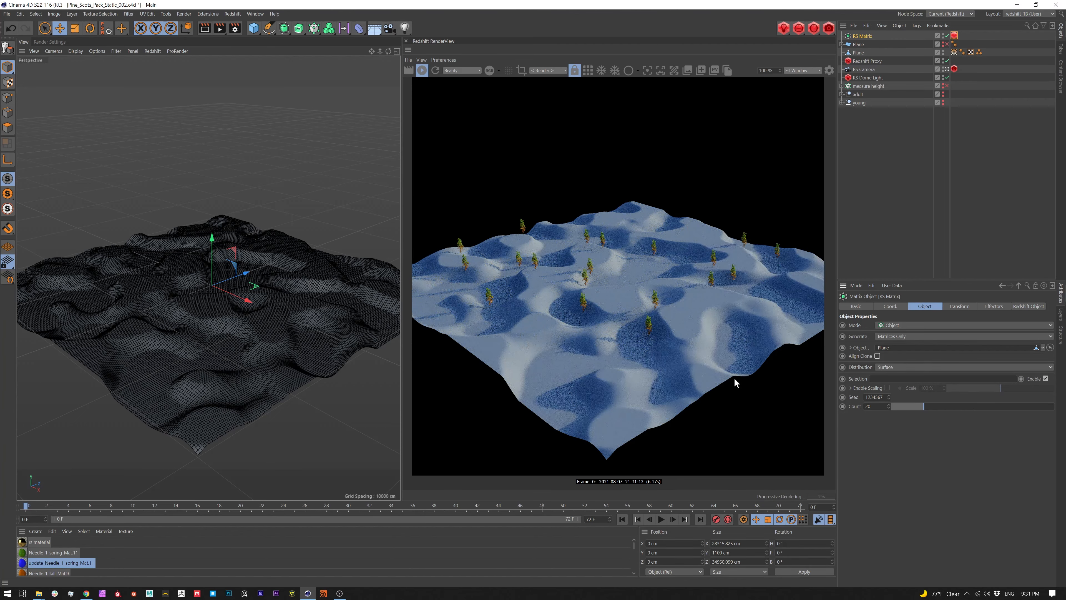
Raise the RS Matrix count to 2000 trees
{"action": "scroll", "coordinate": [288, 281], "scroll_direction": "up", "scroll_amount": 3}
{"action": "scroll", "coordinate": [272, 297], "scroll_direction": "down", "scroll_amount": 5}
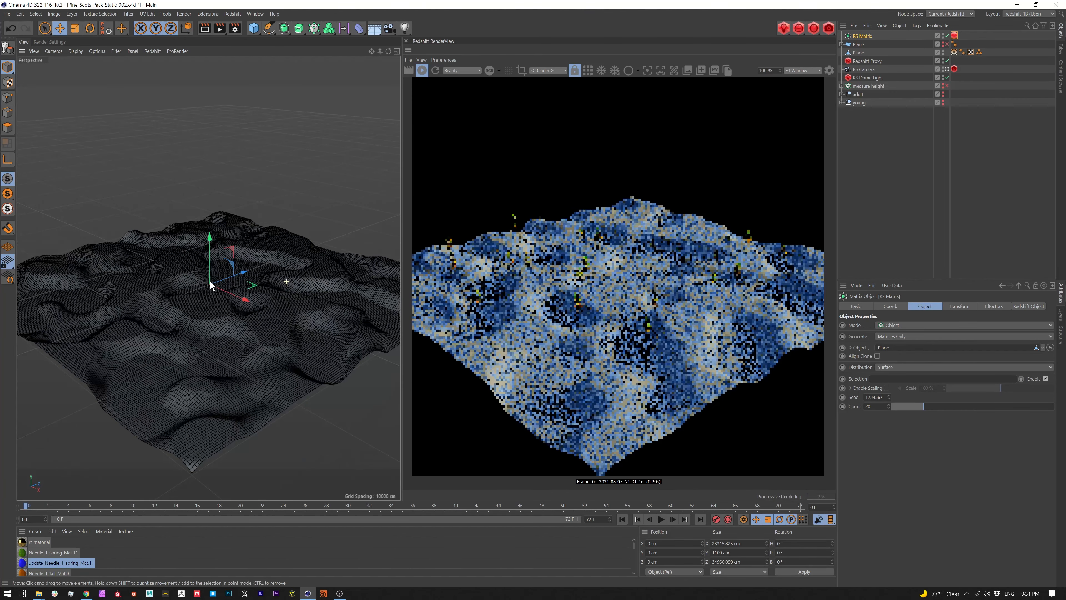
{"action": "mouse_move", "coordinate": [270, 308]}
{"action": "left_mouse_down", "text": "alt"}
{"action": "mouse_move", "coordinate": [220, 287]}
{"action": "mouse_move", "coordinate": [254, 301]}
{"action": "left_mouse_up", "text": "alt"}
{"action": "scroll", "coordinate": [318, 269], "scroll_direction": "up", "scroll_amount": 3}
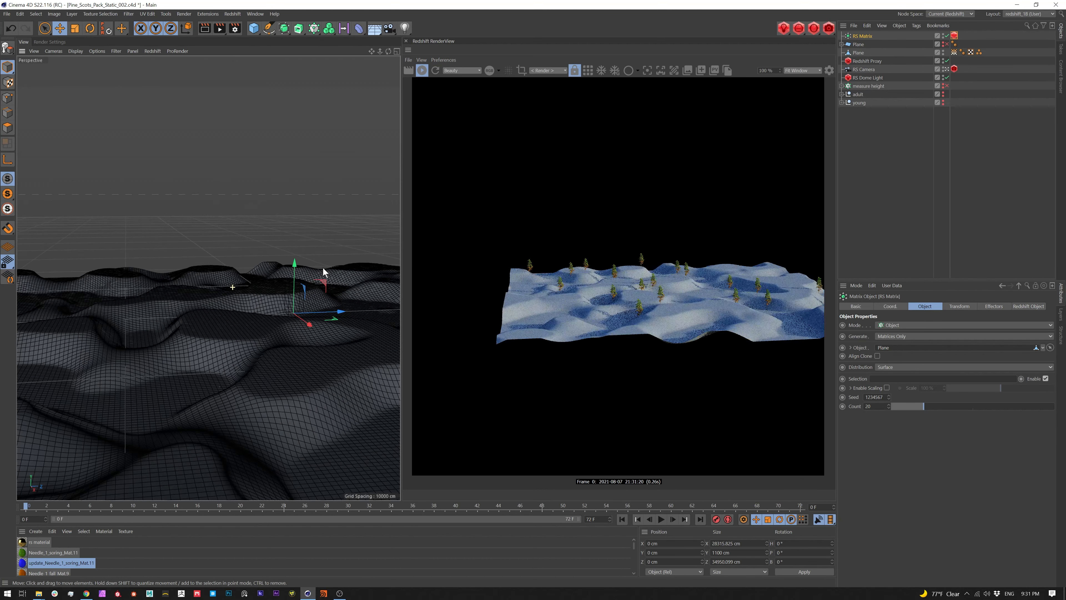
{"action": "right_click_drag", "start_coordinate": [315, 277], "coordinate": [306, 289], "text": "alt"}
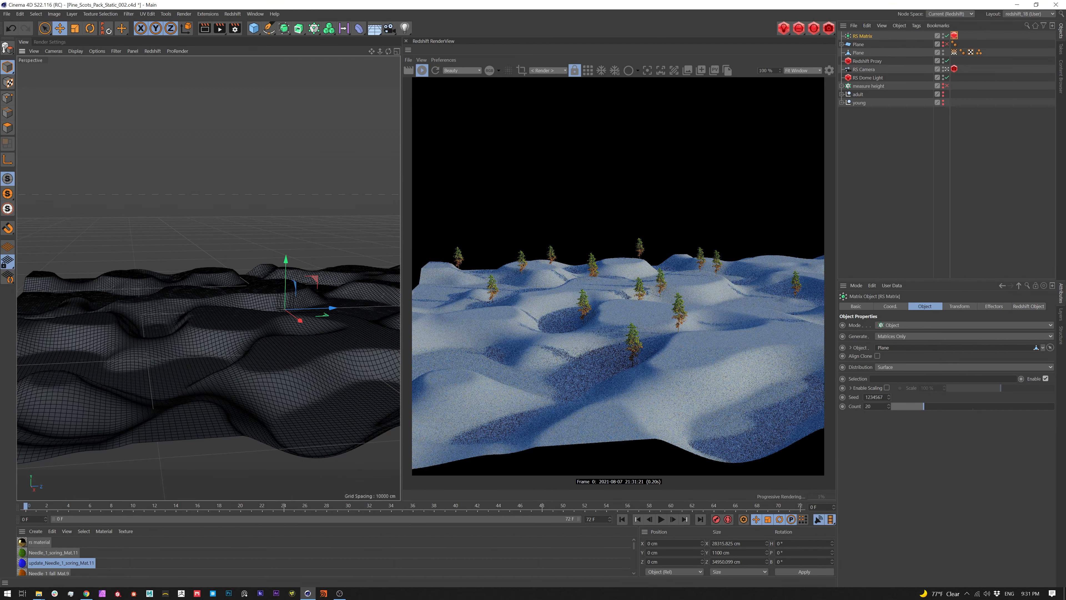
{"action": "left_click", "coordinate": [869, 406]}
{"action": "type", "text": "0"}
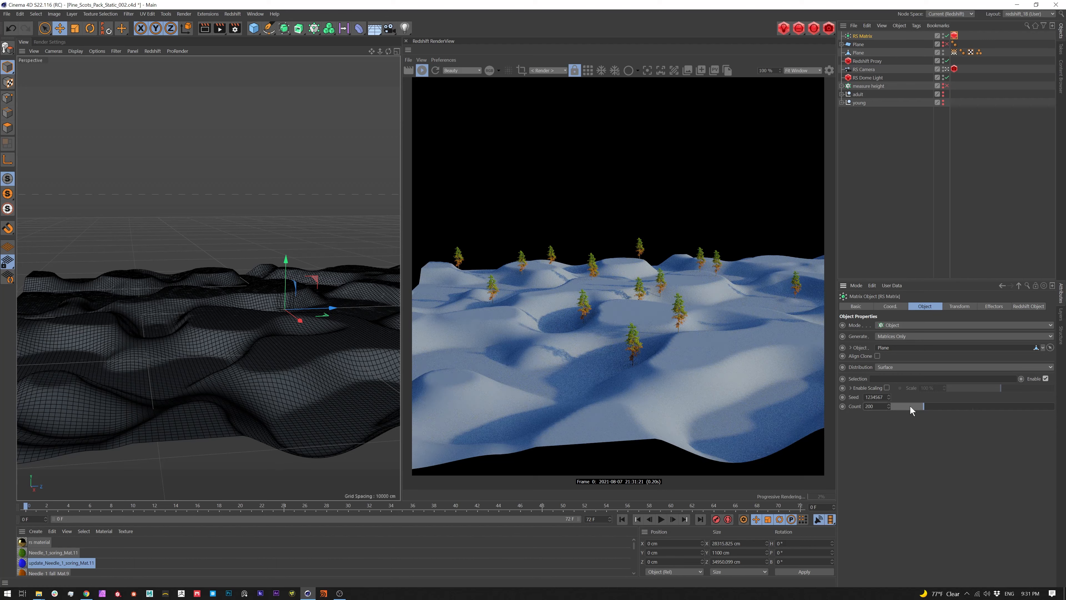
{"action": "type", "text": "0"}
{"action": "key", "text": "Return"}
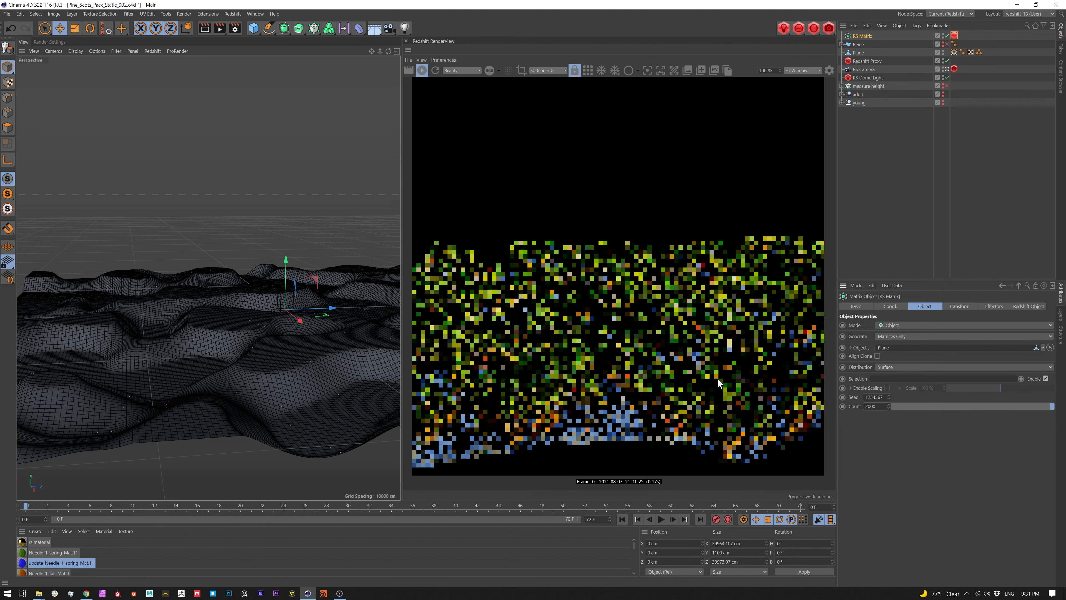
Try limiting the tree scatter to the baked plane's point selection, and clear the matrix's Selection again
{"action": "left_click_drag", "start_coordinate": [275, 345], "coordinate": [322, 357], "text": "alt"}
{"action": "left_click_drag", "start_coordinate": [328, 319], "coordinate": [247, 347], "text": "alt"}
{"action": "scroll", "coordinate": [247, 347], "scroll_direction": "down", "scroll_amount": 2}
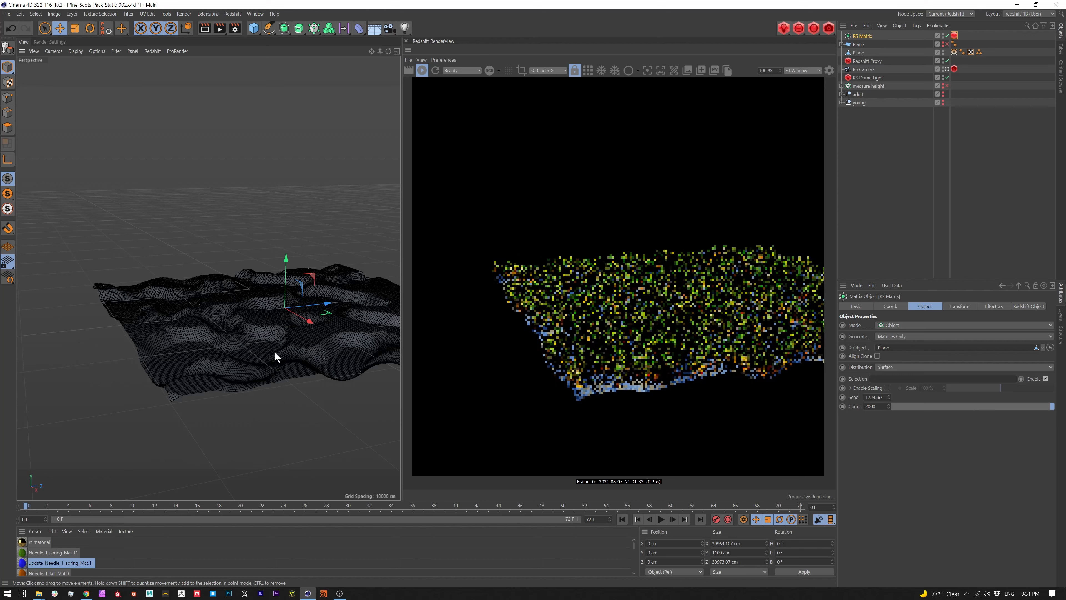
{"action": "middle_click_drag", "start_coordinate": [267, 357], "coordinate": [260, 374], "text": "alt"}
{"action": "left_click_drag", "start_coordinate": [273, 368], "coordinate": [345, 382], "text": "alt"}
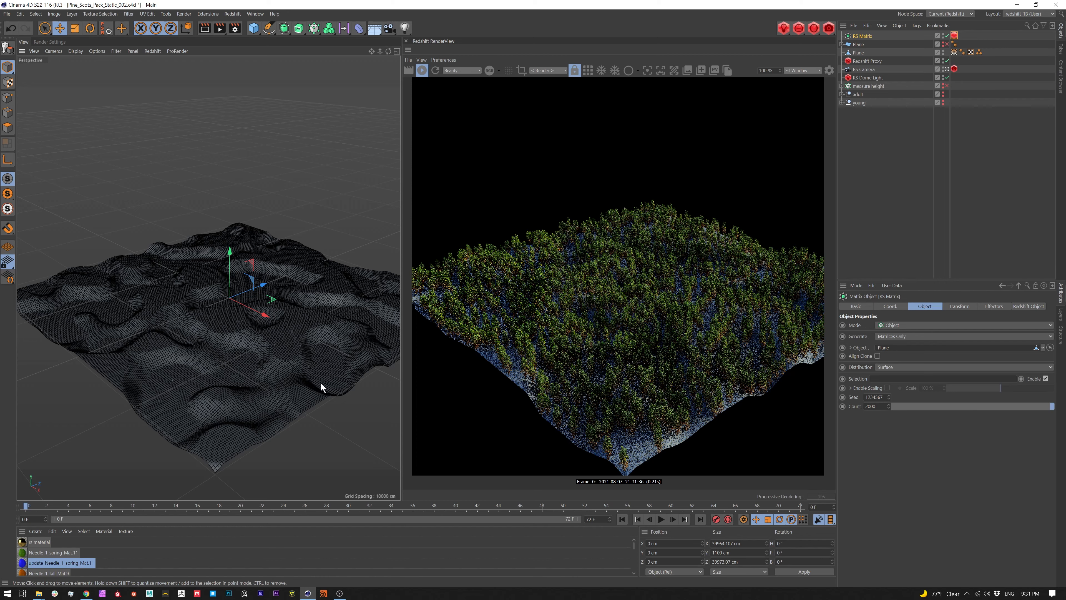
{"action": "left_click_drag", "start_coordinate": [321, 387], "coordinate": [306, 396], "text": "alt"}
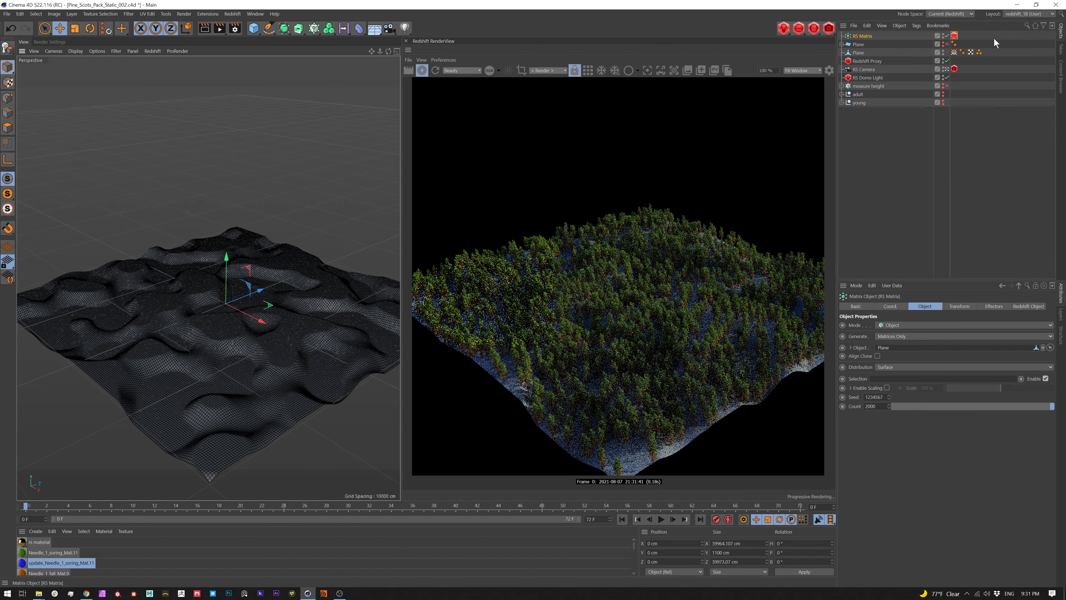
{"action": "left_click_drag", "start_coordinate": [979, 52], "coordinate": [897, 380]}
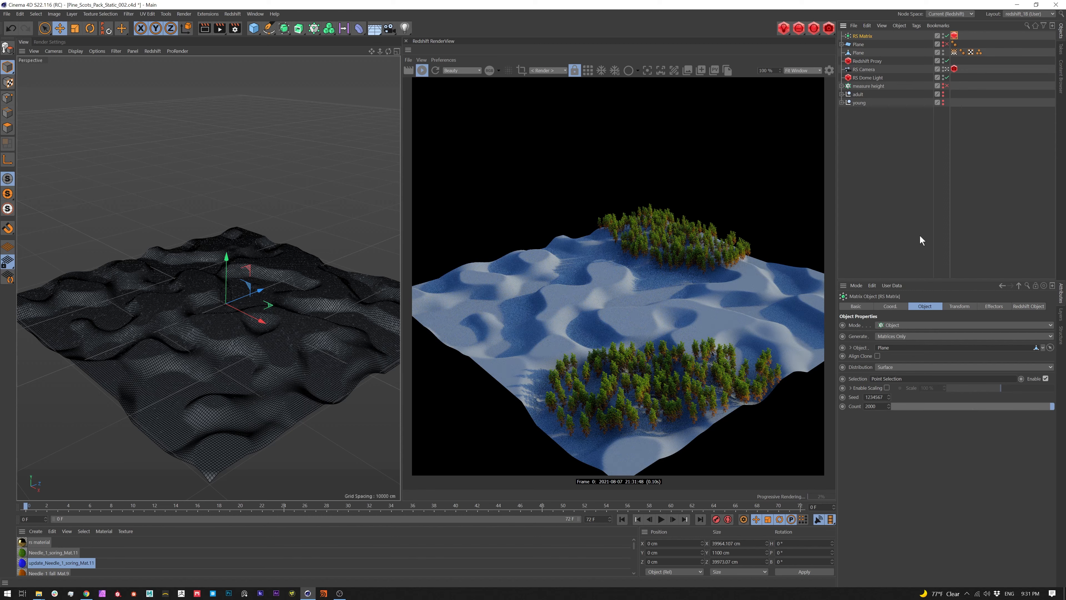
{"action": "double_click", "coordinate": [887, 379]}
{"action": "key", "text": "BackSpace"}
{"action": "left_click", "coordinate": [941, 451]}
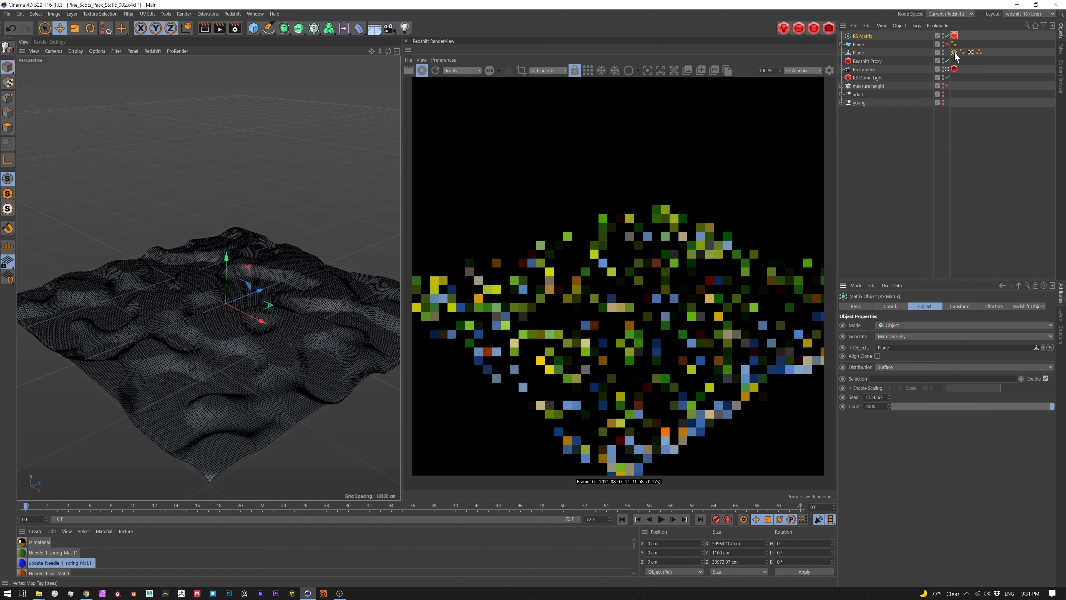
Try the trees vertex map as the RS Matrix's Selection, and clear it again
{"action": "left_click", "coordinate": [953, 52]}
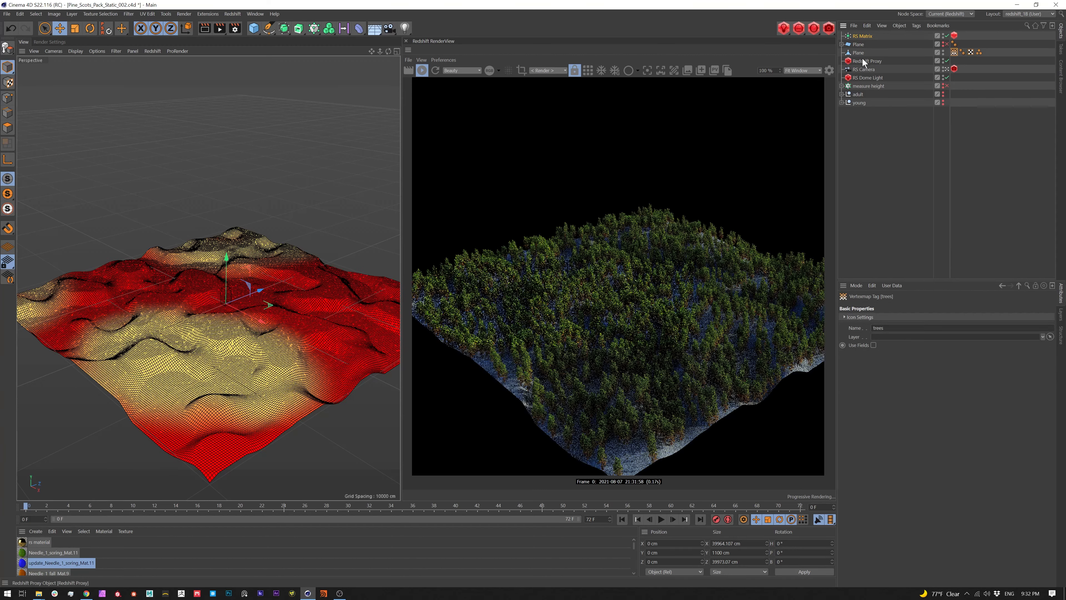
{"action": "left_click", "coordinate": [859, 36]}
{"action": "left_click_drag", "start_coordinate": [955, 51], "coordinate": [887, 379]}
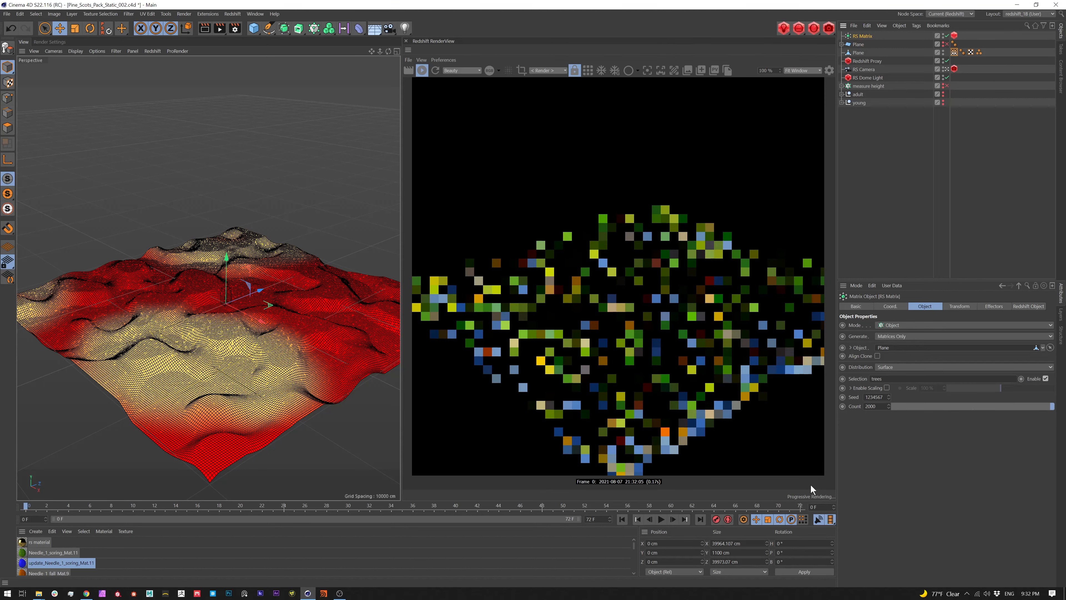
{"action": "middle_click_drag", "start_coordinate": [268, 375], "coordinate": [296, 382], "text": "alt"}
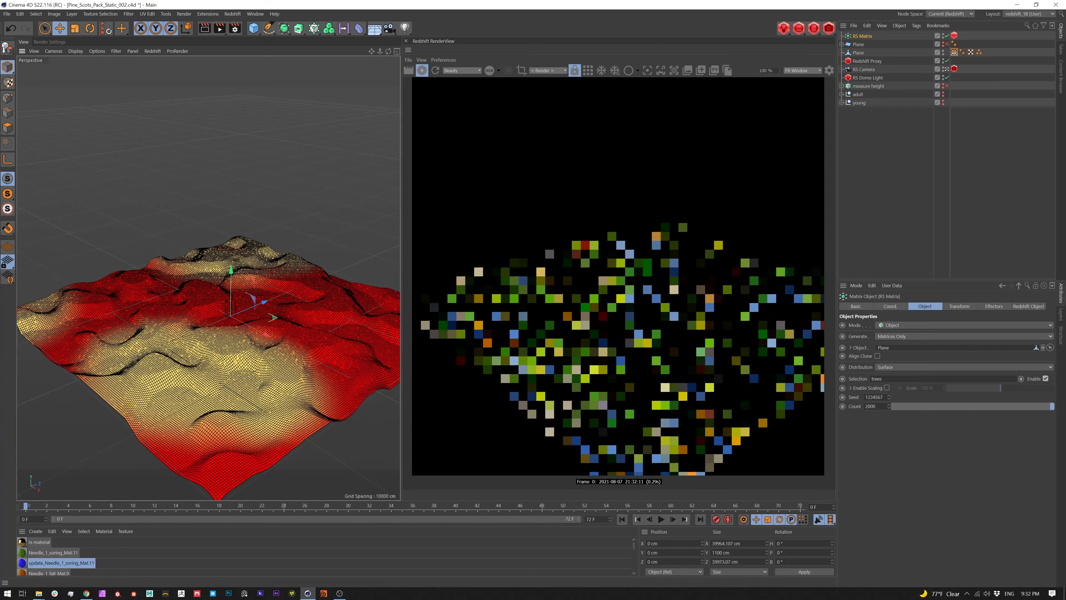
{"action": "double_click", "coordinate": [871, 378]}
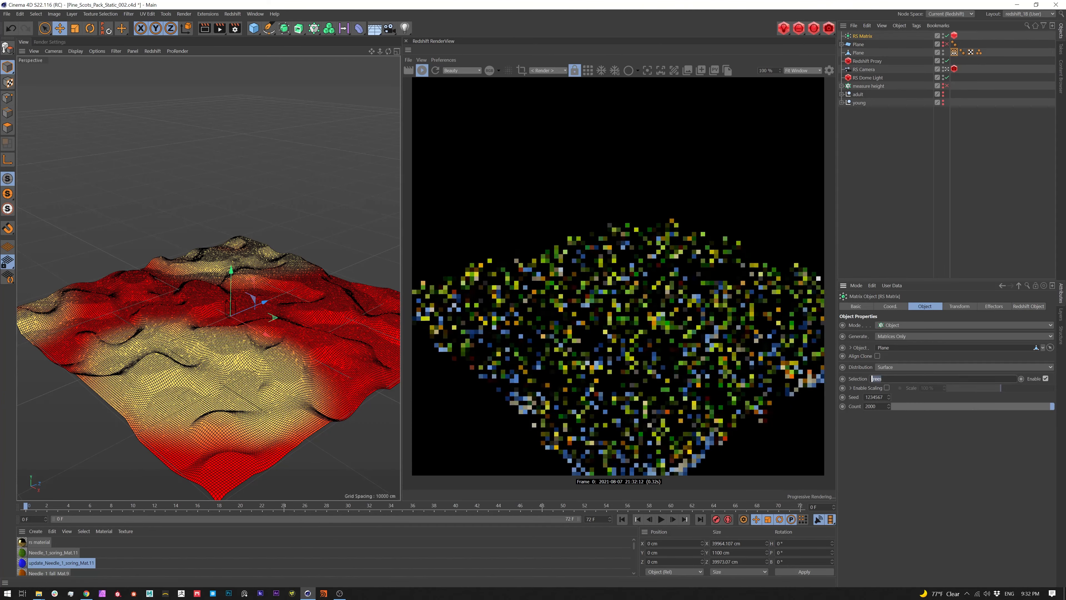
{"action": "key", "text": "BackSpace"}
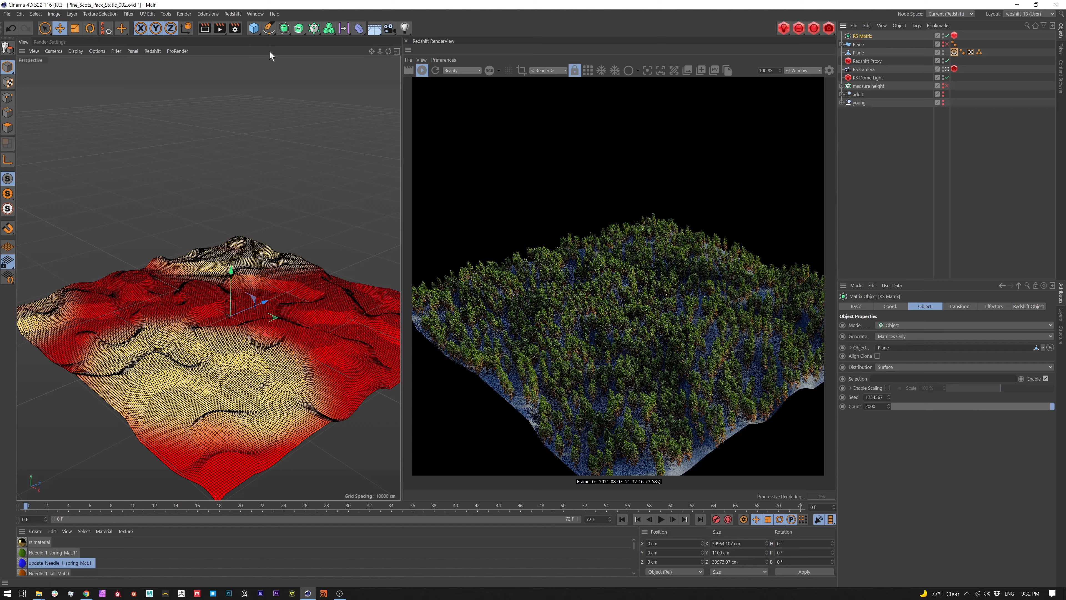
Add a Plain effector to the RS Matrix and use the trees vertex map as the effector's falloff field
{"action": "left_click", "coordinate": [315, 34]}
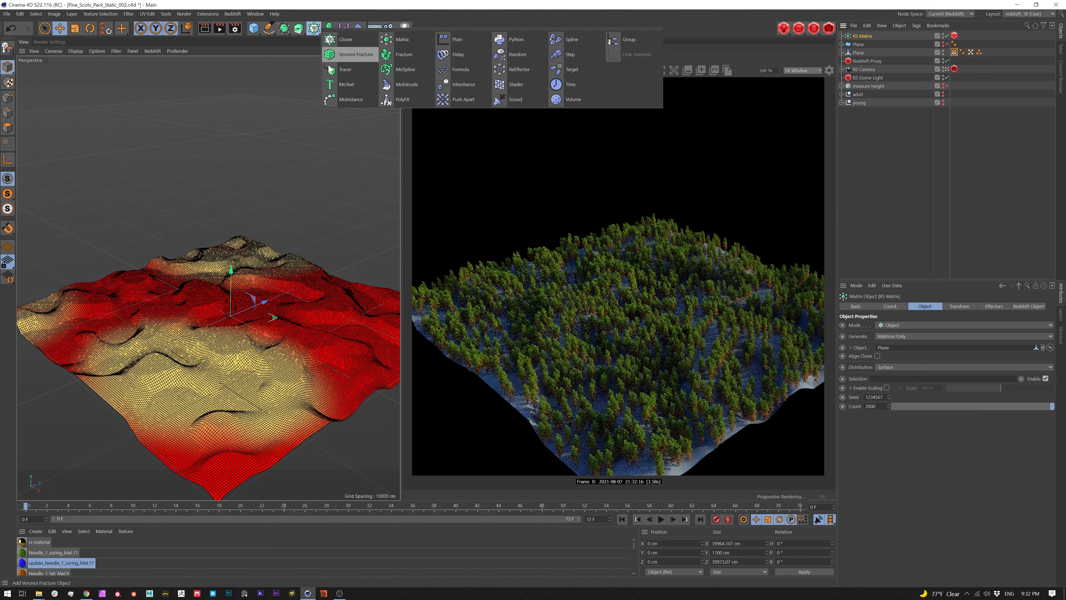
{"action": "left_click", "coordinate": [454, 40]}
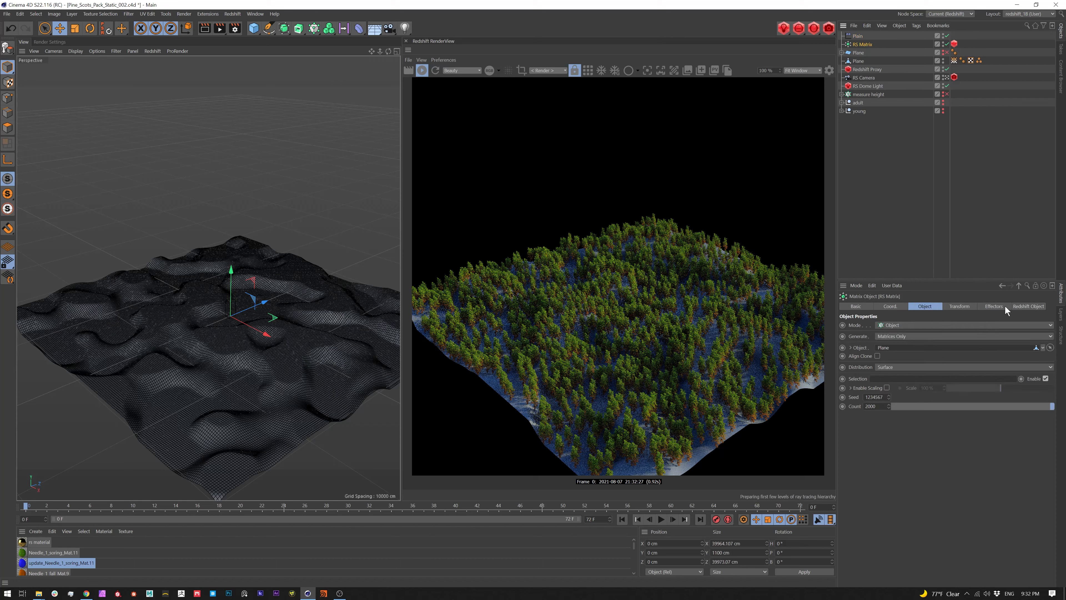
{"action": "left_click", "coordinate": [1002, 305]}
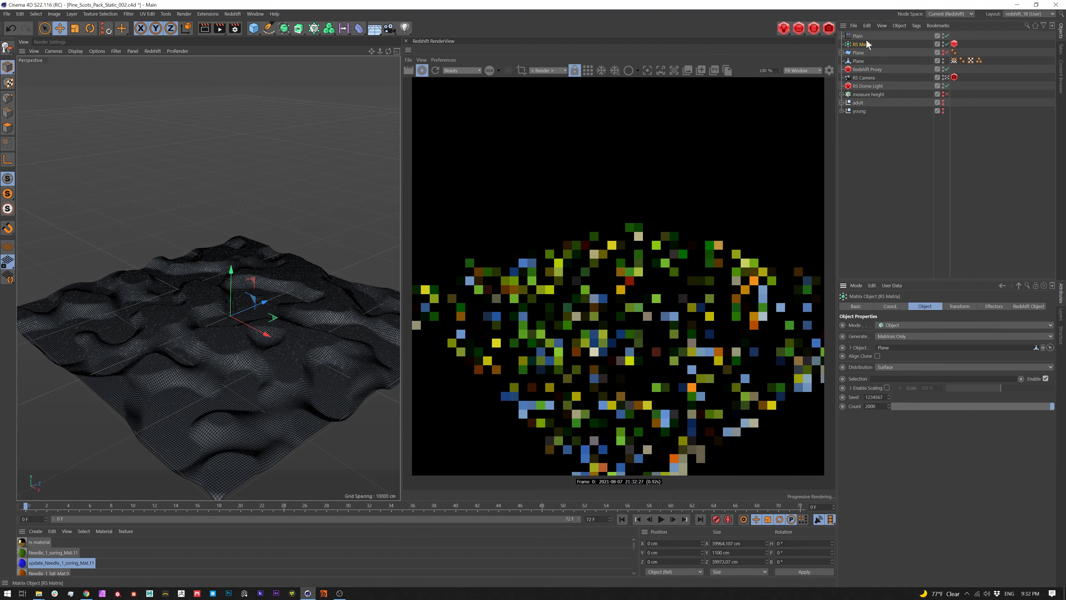
{"action": "left_click", "coordinate": [858, 37]}
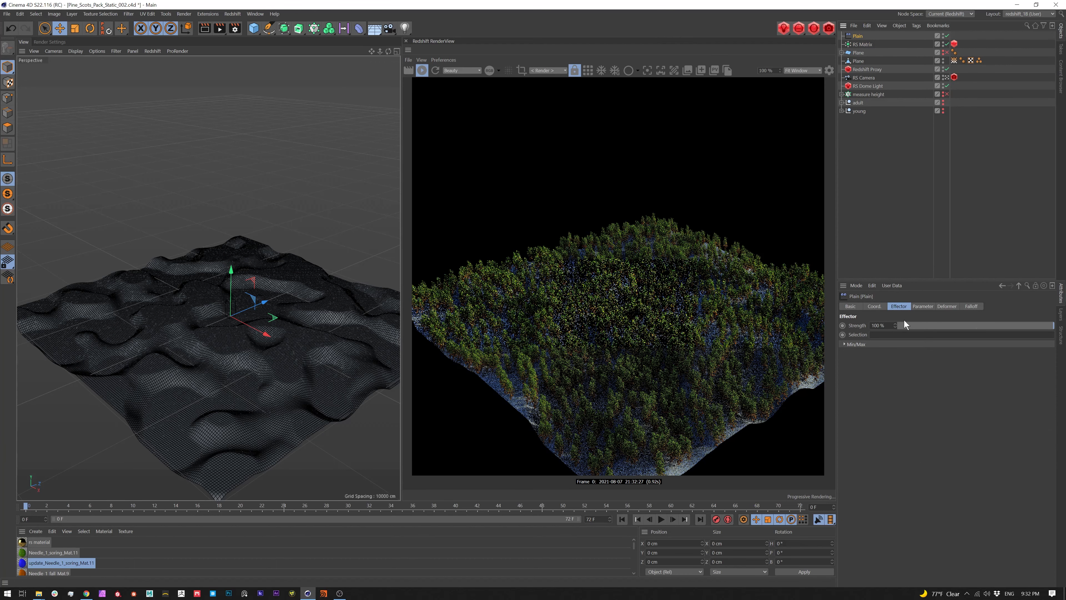
{"action": "left_click", "coordinate": [970, 307]}
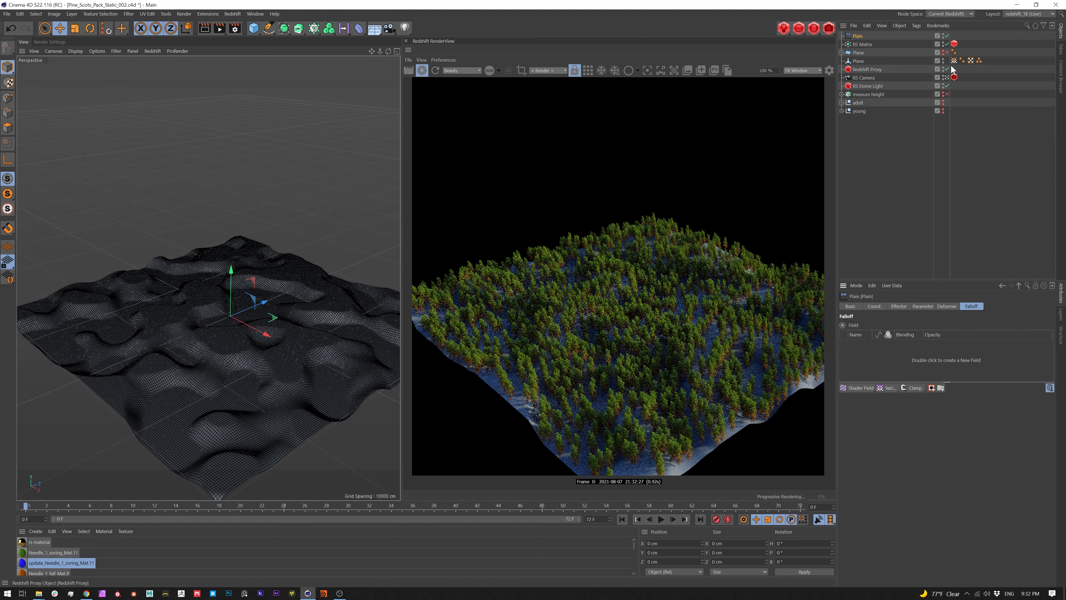
{"action": "left_click_drag", "start_coordinate": [954, 61], "coordinate": [883, 359]}
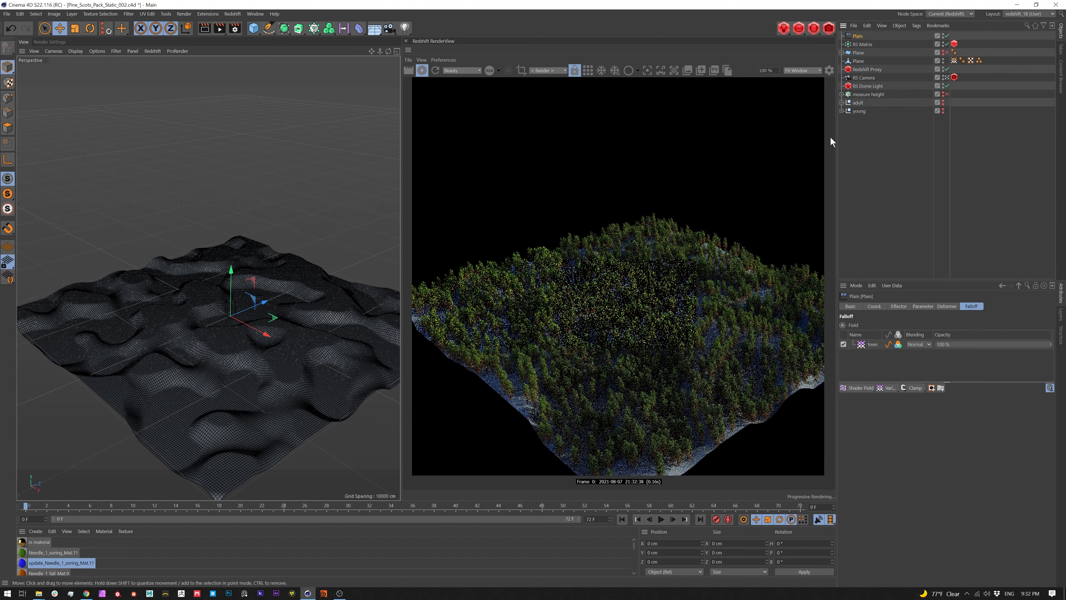
Switch the Plain effector's parameter from Position to uniform Scale and set the scale to -1
{"action": "left_click", "coordinate": [902, 307]}
{"action": "left_click", "coordinate": [915, 307]}
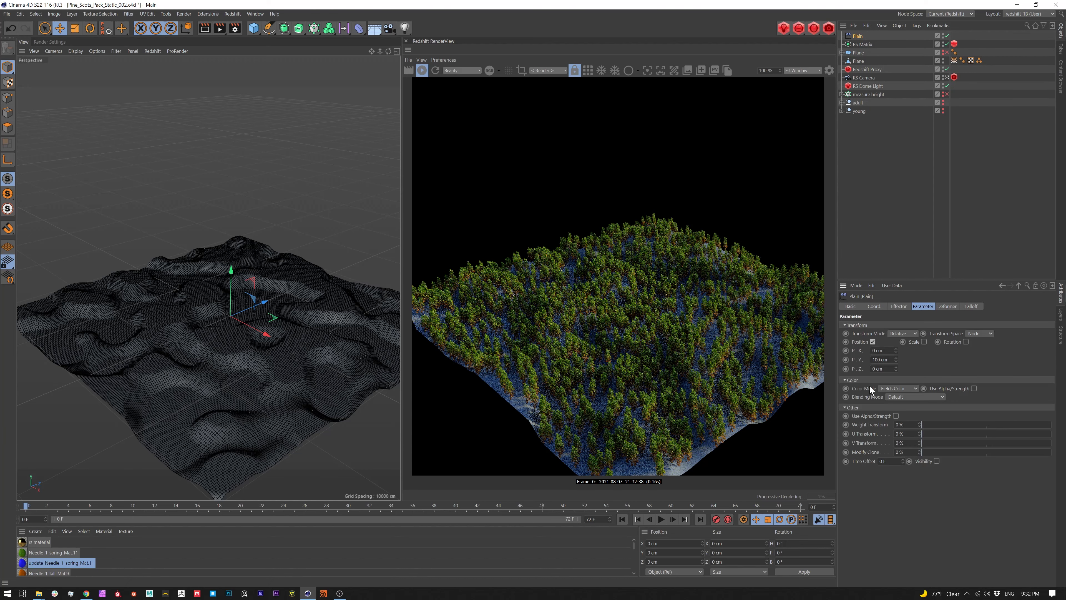
{"action": "left_click", "coordinate": [873, 342]}
{"action": "left_click", "coordinate": [907, 341]}
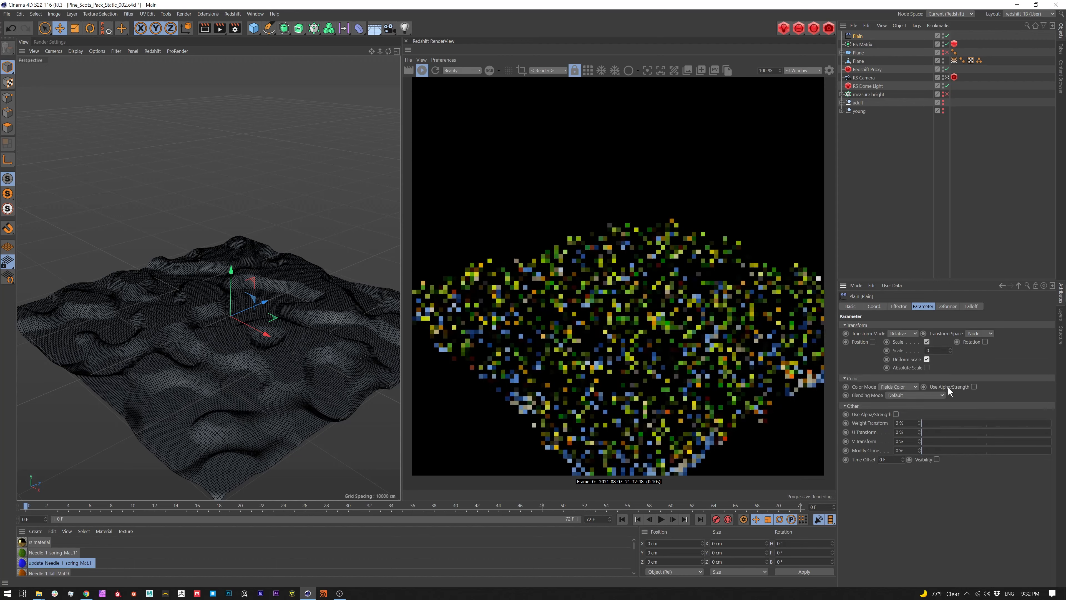
{"action": "left_click_drag", "start_coordinate": [932, 350], "coordinate": [872, 352]}
{"action": "type", "text": "-1"}
{"action": "key", "text": "Return"}
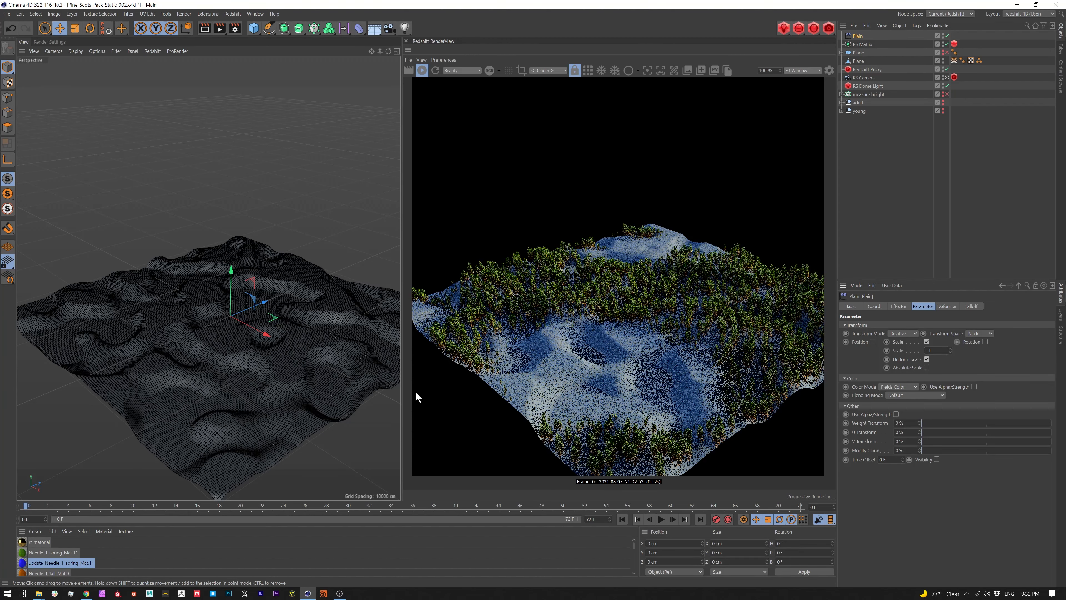
Compare the tree scatter with the trees vertex map and add an Invert layer to the Plain effector's falloff
{"action": "left_click_drag", "start_coordinate": [305, 347], "coordinate": [245, 410], "text": "alt"}
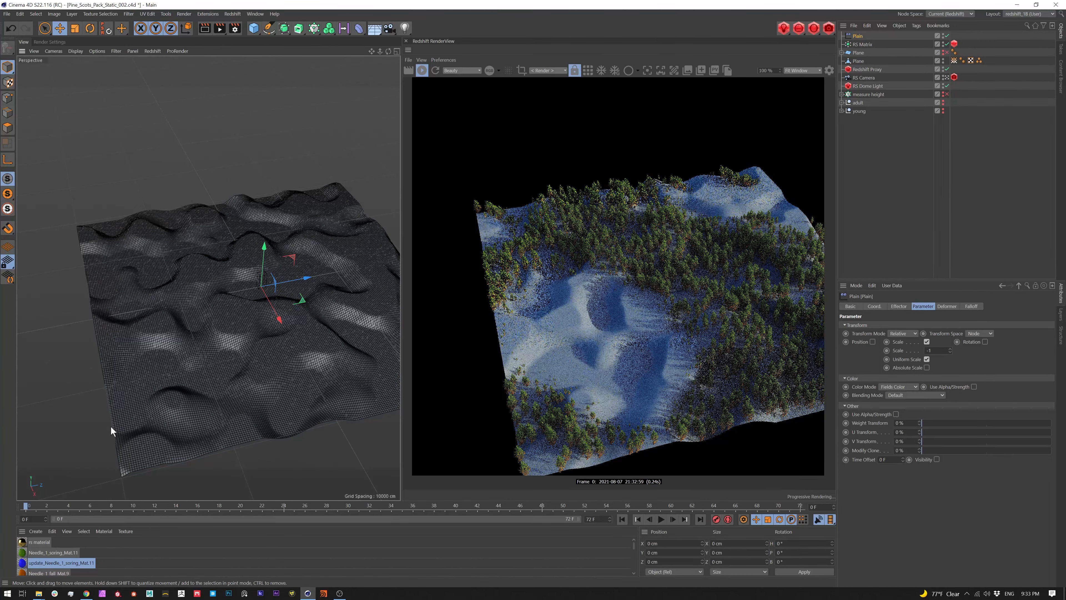
{"action": "right_click_drag", "start_coordinate": [122, 308], "coordinate": [252, 315], "text": "alt"}
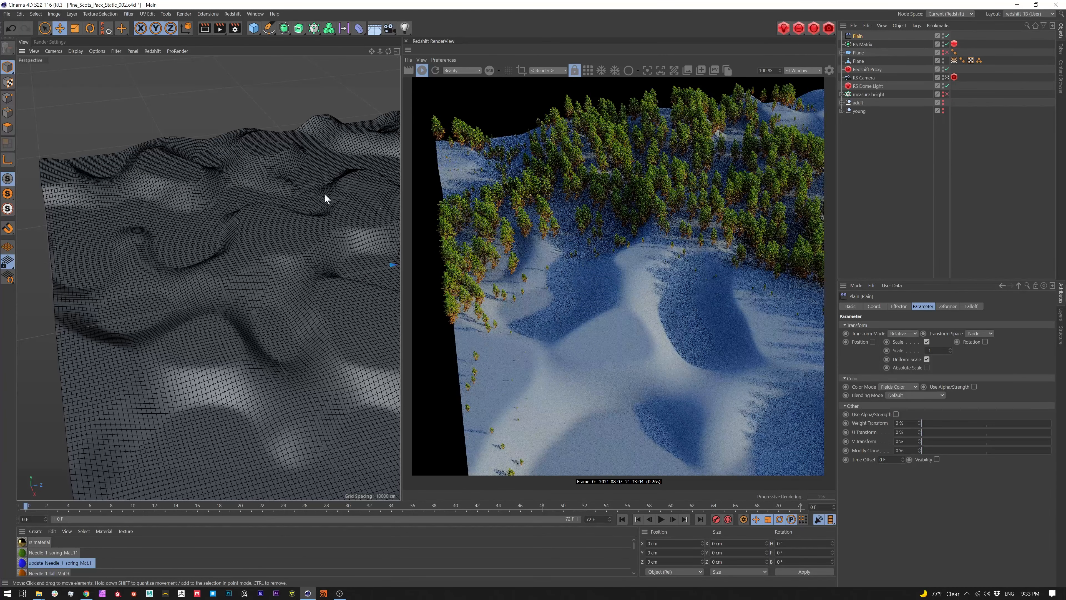
{"action": "right_click_drag", "start_coordinate": [307, 282], "coordinate": [199, 318], "text": "alt"}
{"action": "left_click_drag", "start_coordinate": [199, 318], "coordinate": [206, 349], "text": "alt"}
{"action": "middle_click_drag", "start_coordinate": [260, 311], "coordinate": [122, 313], "text": "alt"}
{"action": "left_click", "coordinate": [954, 60]}
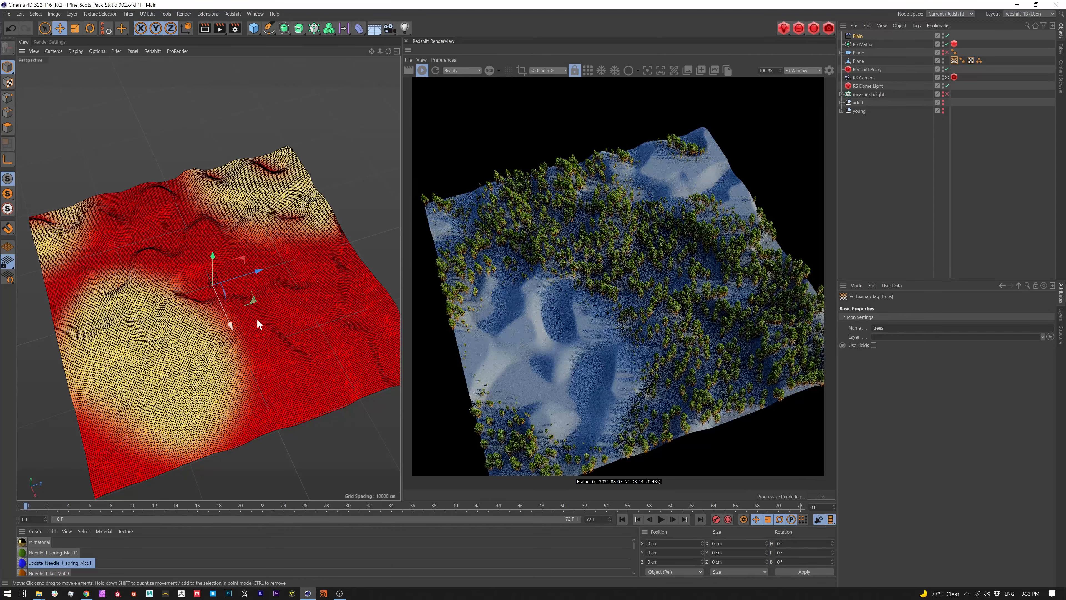
{"action": "left_click", "coordinate": [858, 36]}
{"action": "left_click", "coordinate": [910, 388]}
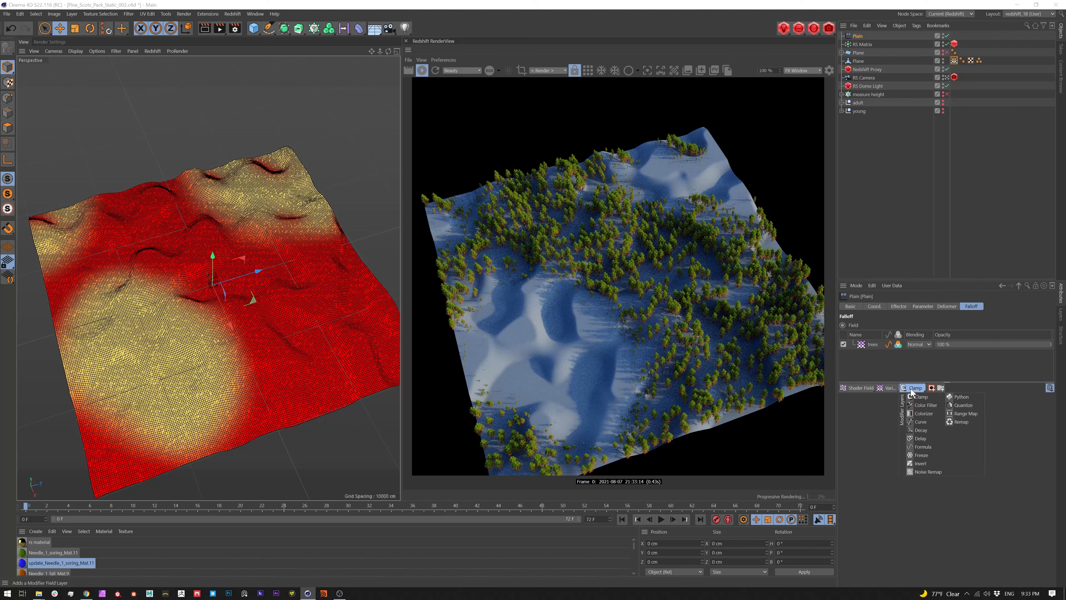
{"action": "left_click", "coordinate": [921, 463]}
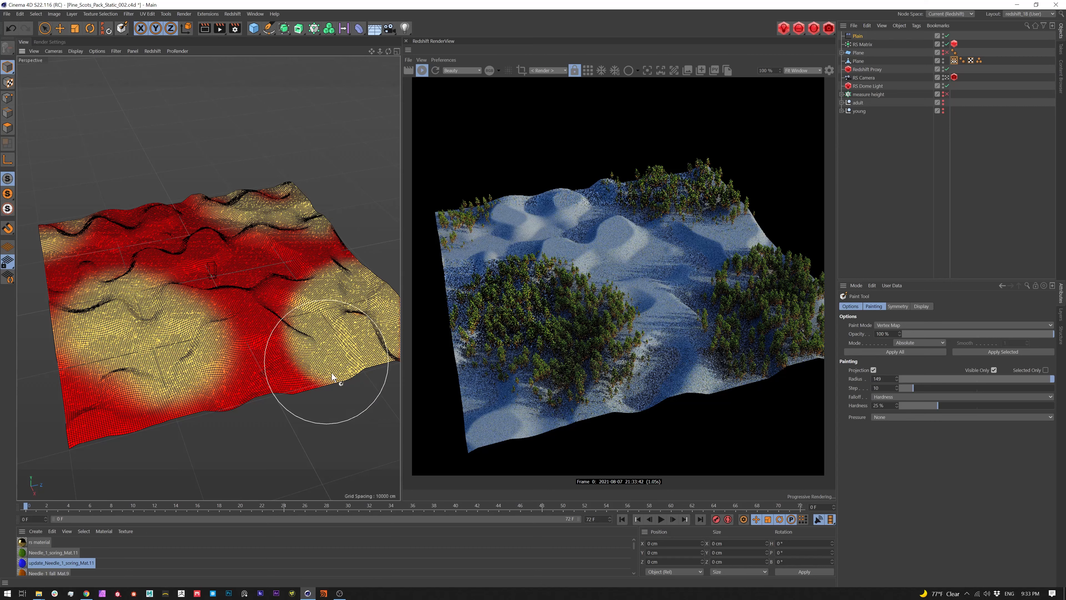
Undo the last two paint strokes on the trees vertex map
{"action": "key", "text": "ctrl+z"}
{"action": "key", "text": "ctrl+z"}
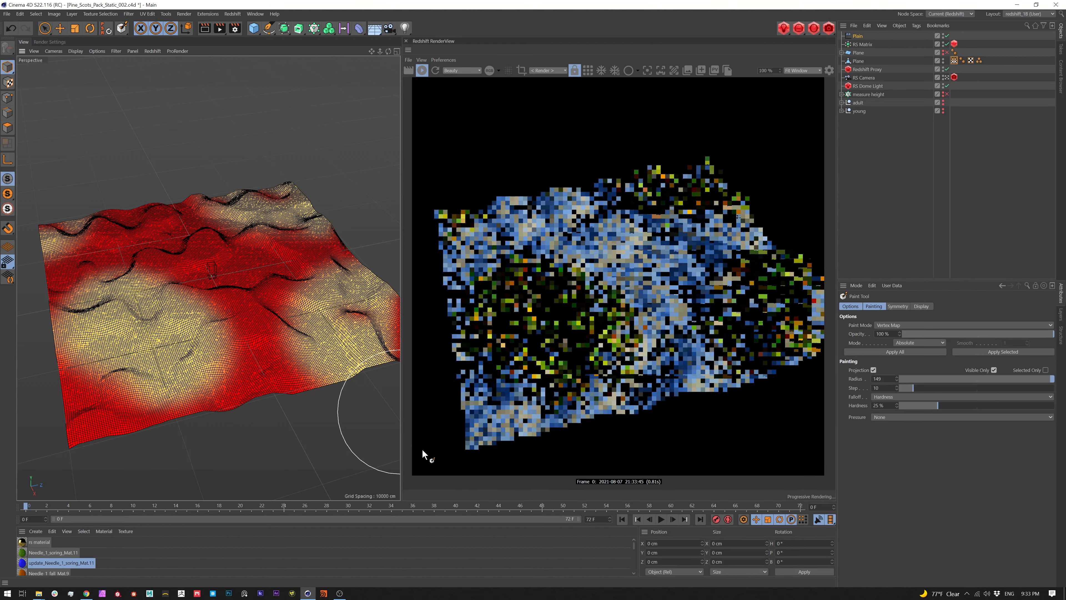
{"action": "left_click_drag", "start_coordinate": [258, 421], "coordinate": [293, 410], "text": "alt"}
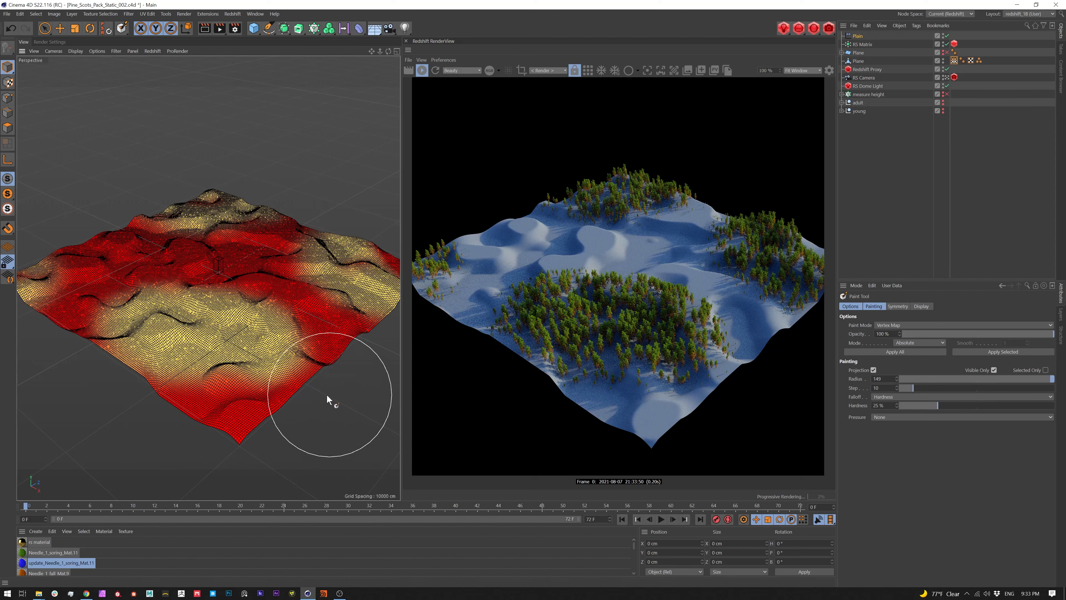
Edit the Scale Multiplier in the particle settings of the RS Matrix's Redshift Object tag
{"action": "left_click", "coordinate": [954, 44]}
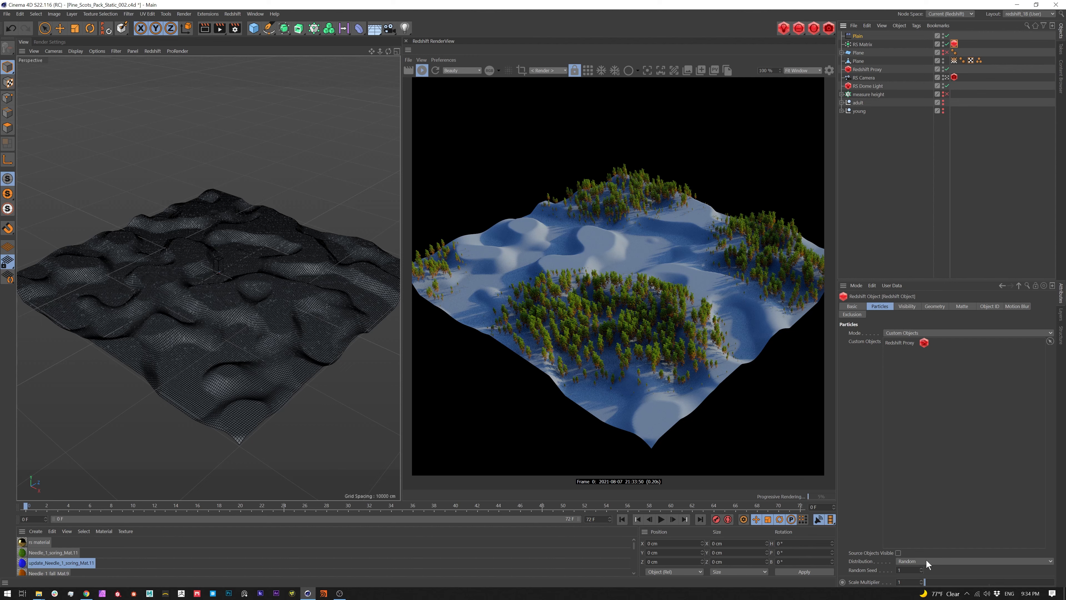
{"action": "left_click_drag", "start_coordinate": [906, 582], "coordinate": [850, 580]}
{"action": "key", "text": "Return"}
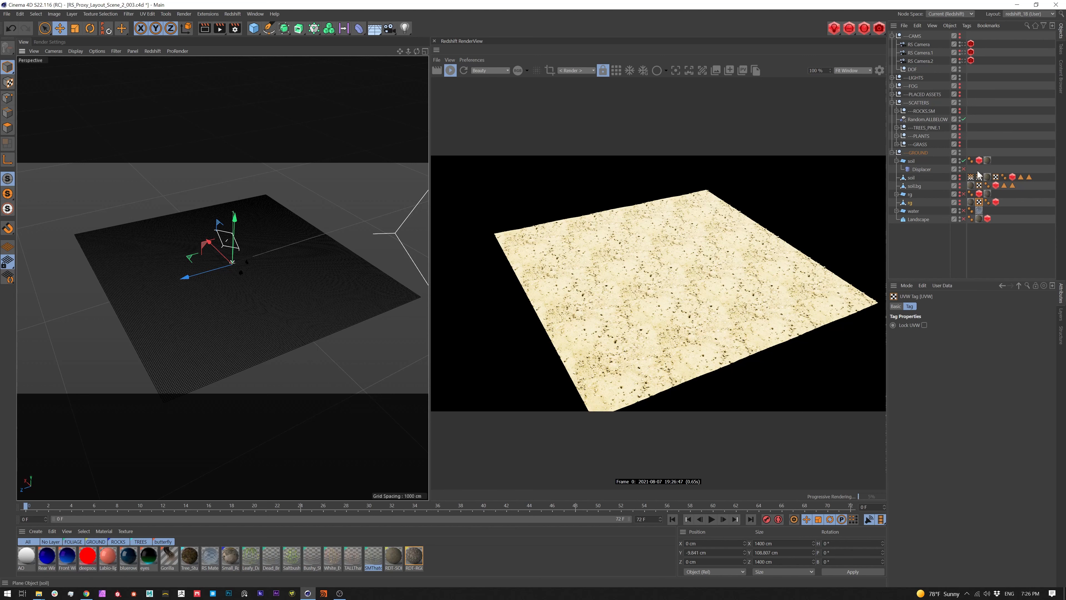
Examine the soil plane's object properties and the Noise shader driving its Displacer
{"action": "left_click", "coordinate": [910, 163]}
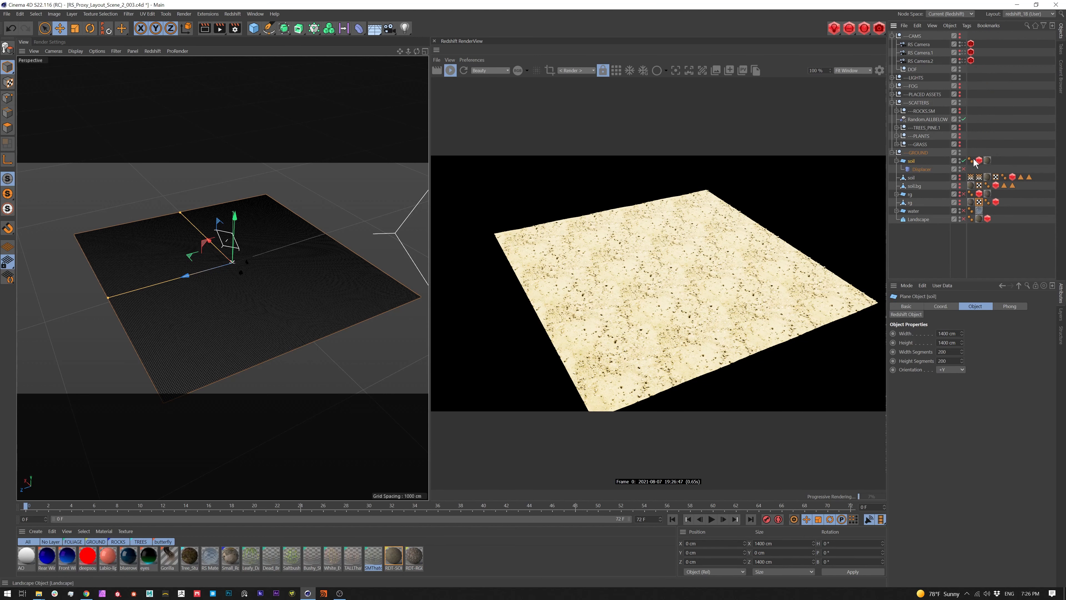
{"action": "left_click", "coordinate": [926, 169]}
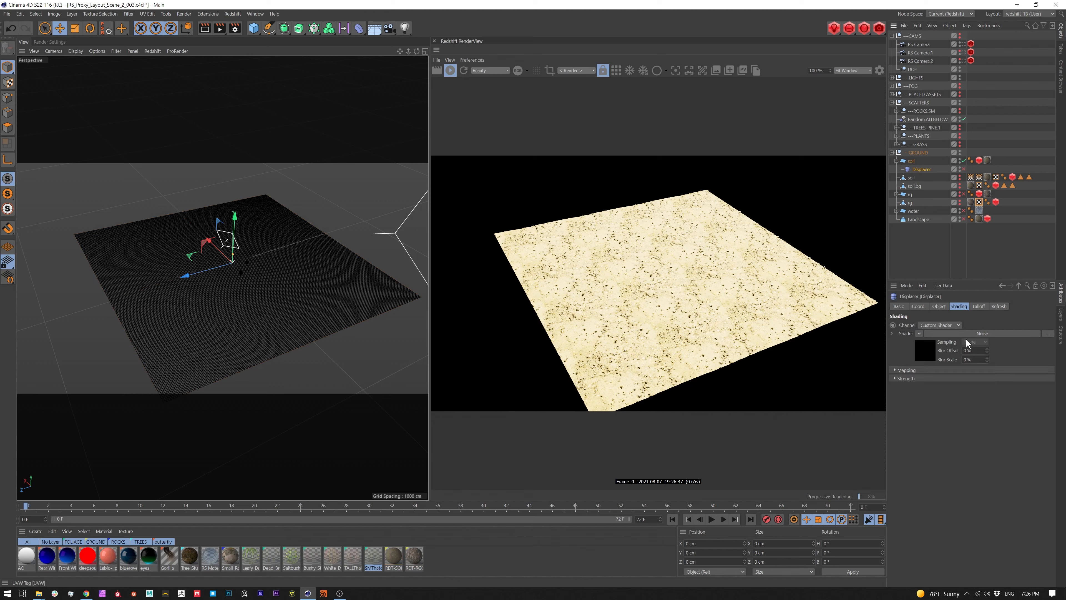
{"action": "left_click", "coordinate": [928, 349]}
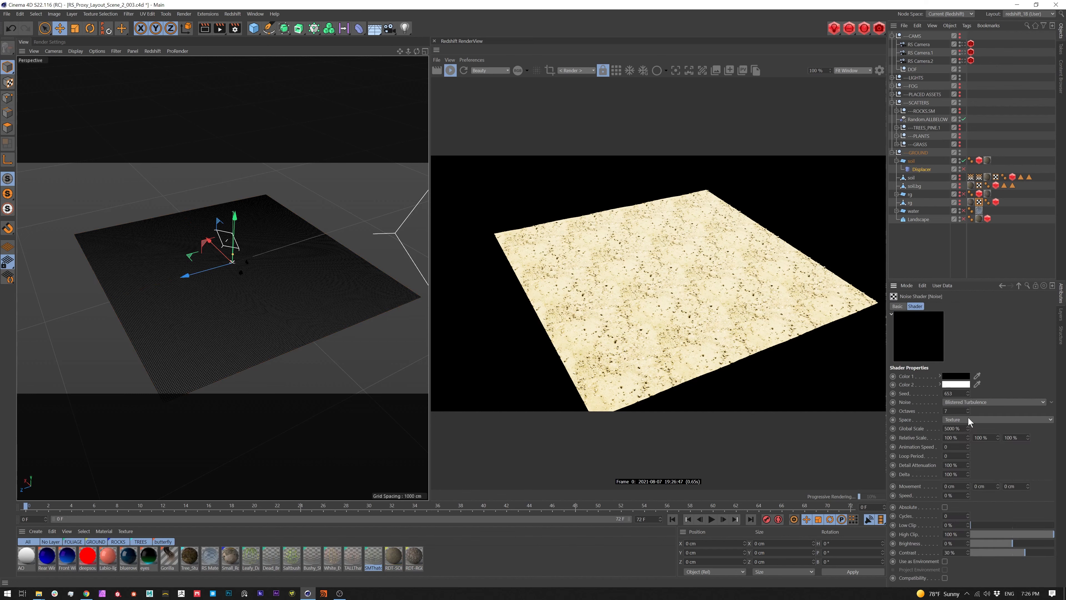
{"action": "left_click", "coordinate": [911, 161]}
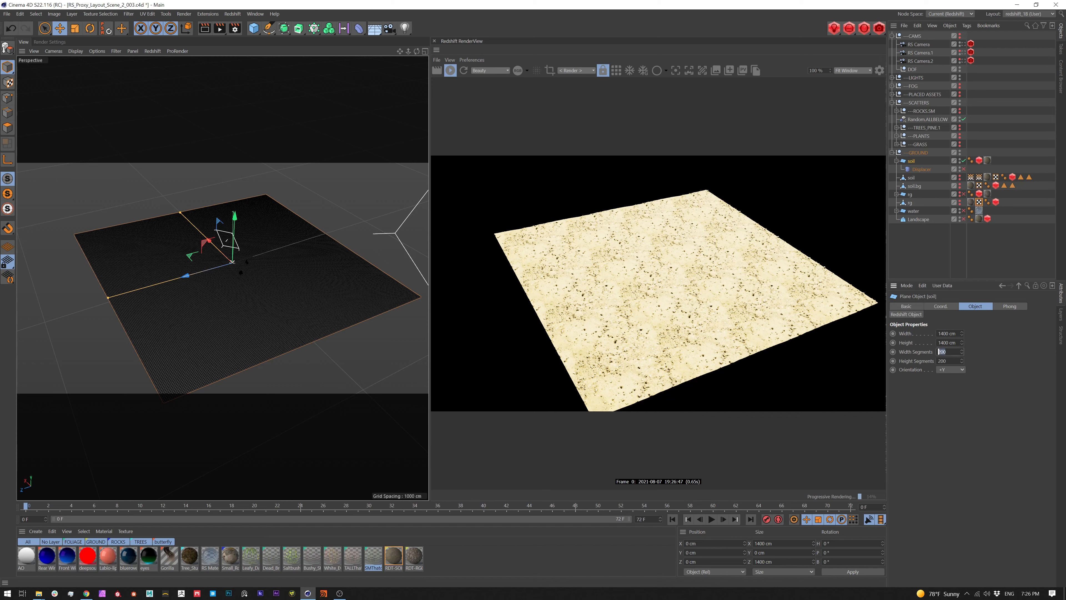
Enable the Displacer under the soil plane
{"action": "left_click", "coordinate": [963, 169]}
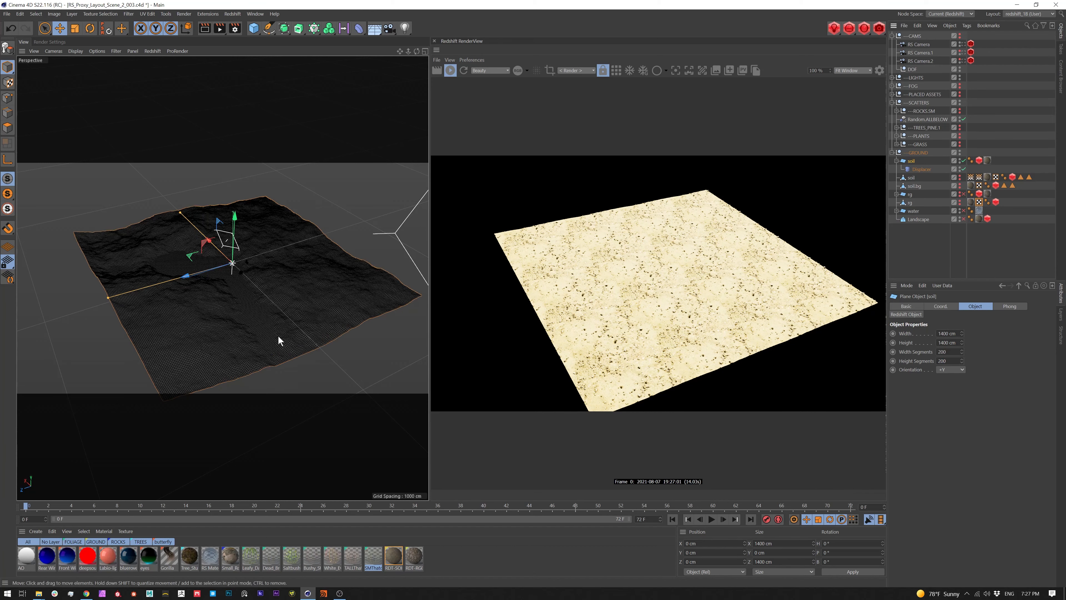
{"action": "middle_click_drag", "start_coordinate": [269, 284], "coordinate": [295, 286], "text": "alt"}
{"action": "mouse_move", "coordinate": [348, 247]}
{"action": "right_mouse_down", "text": "alt"}
{"action": "mouse_move", "coordinate": [374, 233]}
{"action": "mouse_move", "coordinate": [337, 263]}
{"action": "right_mouse_up", "text": "alt"}
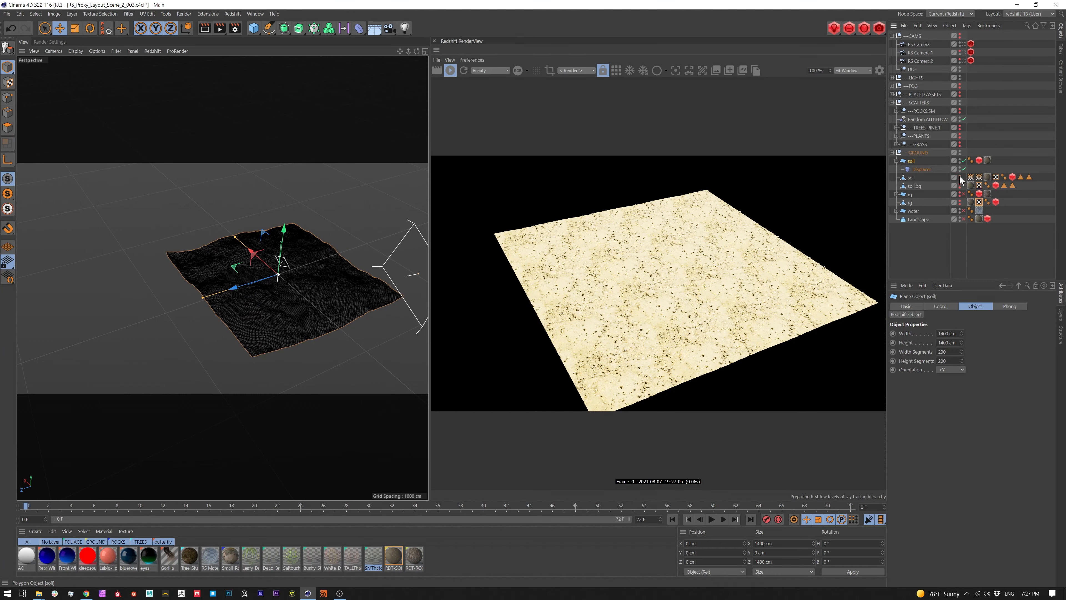
Disable the displaced soil plane, collapse its hierarchy and show the soil.bg terrain mesh
{"action": "left_click", "coordinate": [963, 162]}
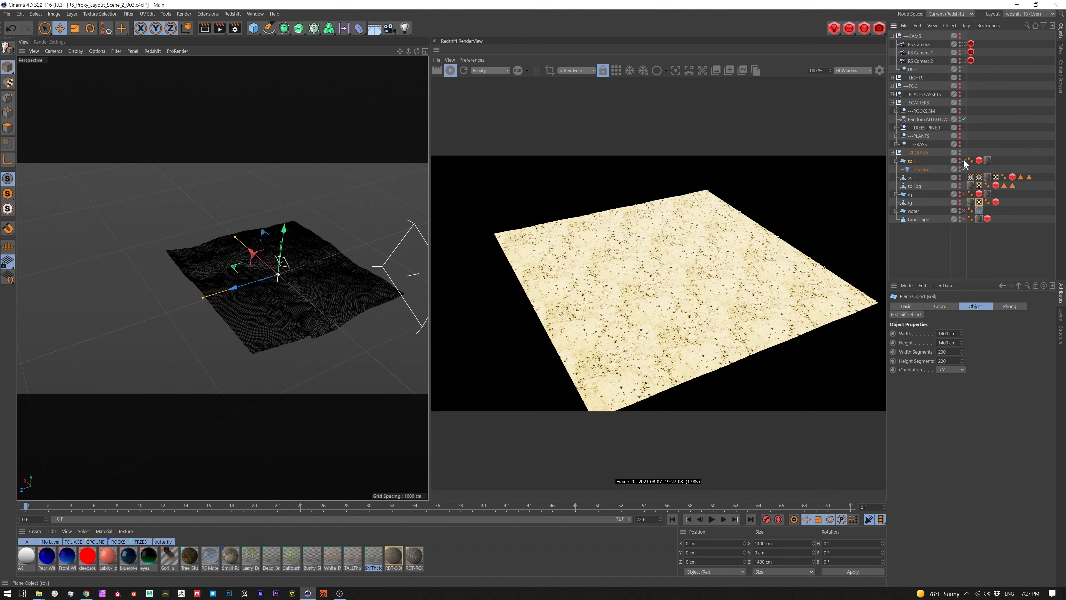
{"action": "left_click", "coordinate": [896, 161]}
{"action": "left_click", "coordinate": [960, 177], "text": "alt"}
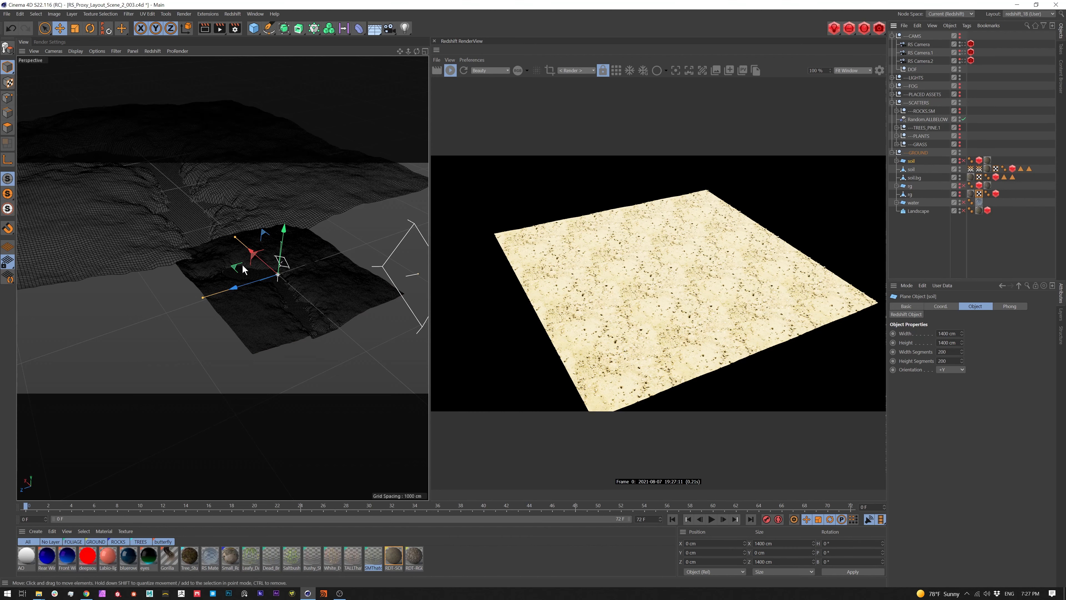
{"action": "middle_click_drag", "start_coordinate": [200, 212], "coordinate": [222, 277], "text": "alt"}
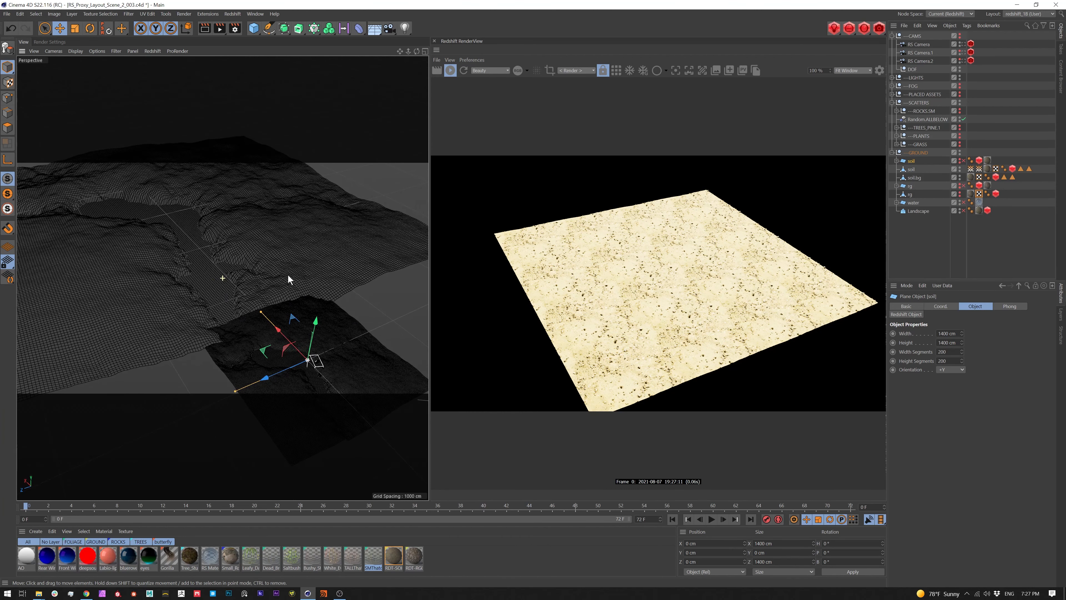
{"action": "left_click_drag", "start_coordinate": [287, 274], "coordinate": [284, 270], "text": "alt"}
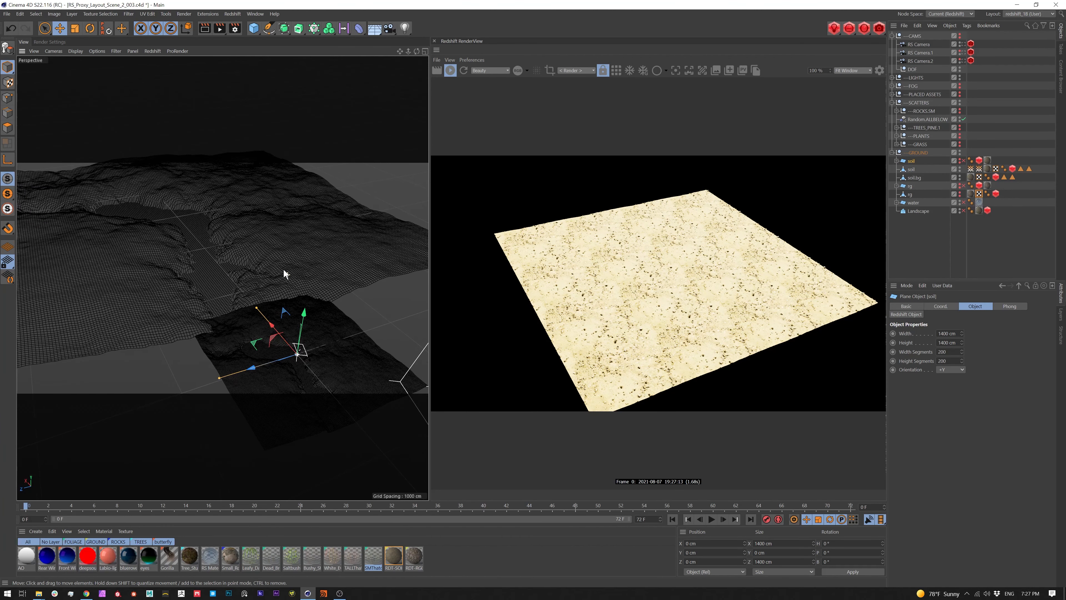
Examine the painted tree vertex map on the editable soil mesh in a component mode
{"action": "left_click", "coordinate": [967, 170]}
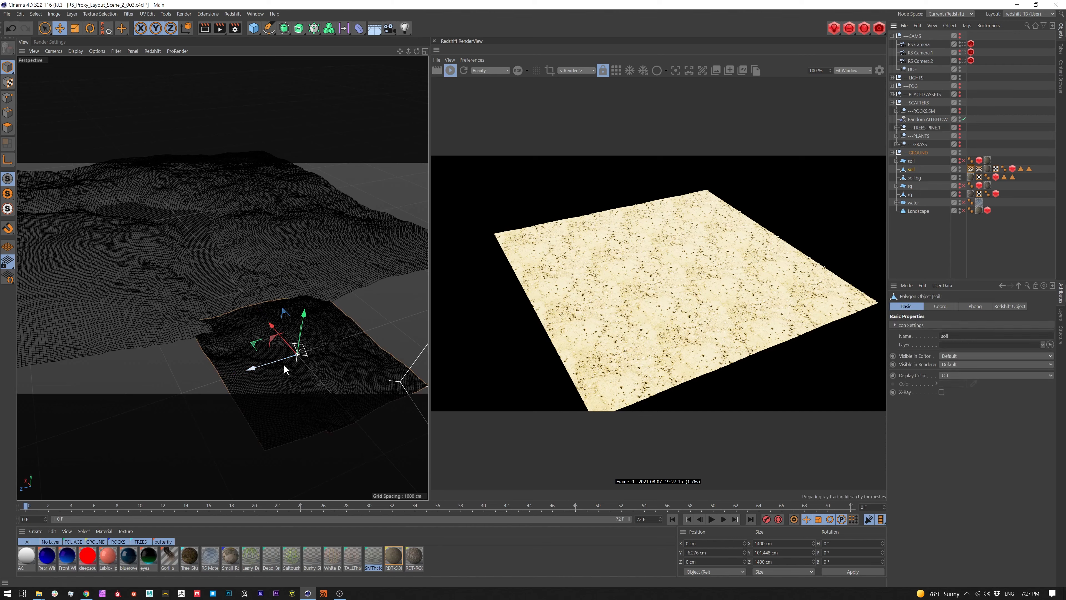
{"action": "double_click", "coordinate": [971, 169]}
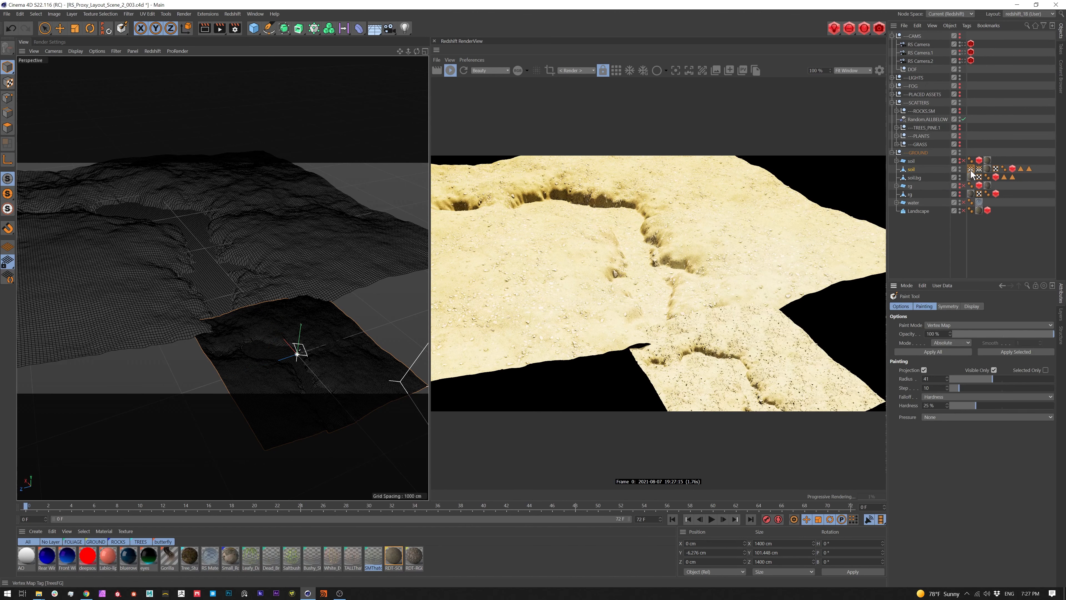
{"action": "left_click", "coordinate": [75, 51]}
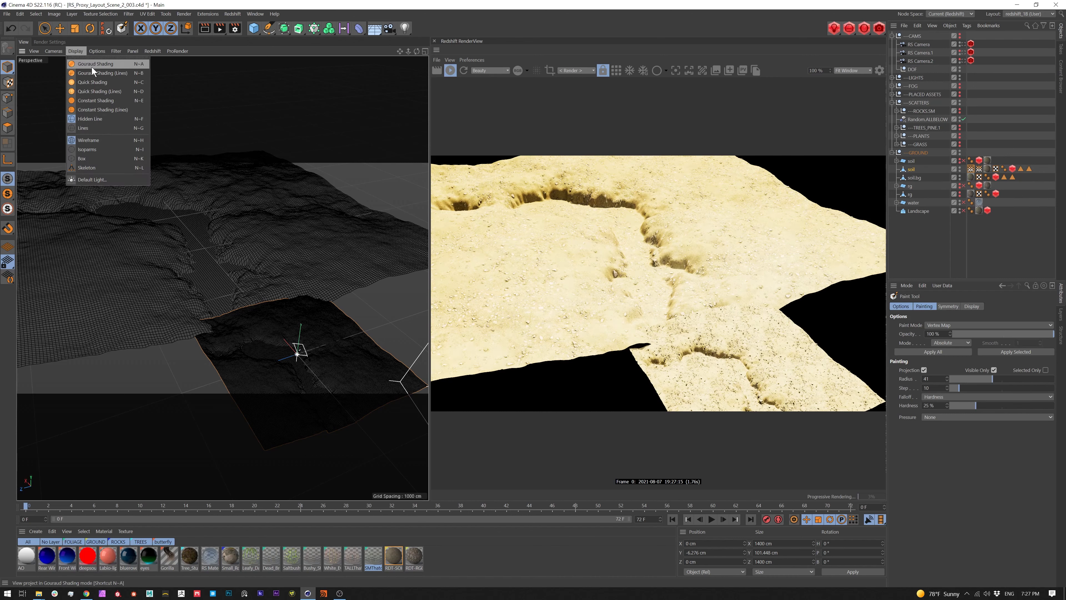
{"action": "left_click", "coordinate": [9, 97]}
{"action": "left_click", "coordinate": [9, 98]}
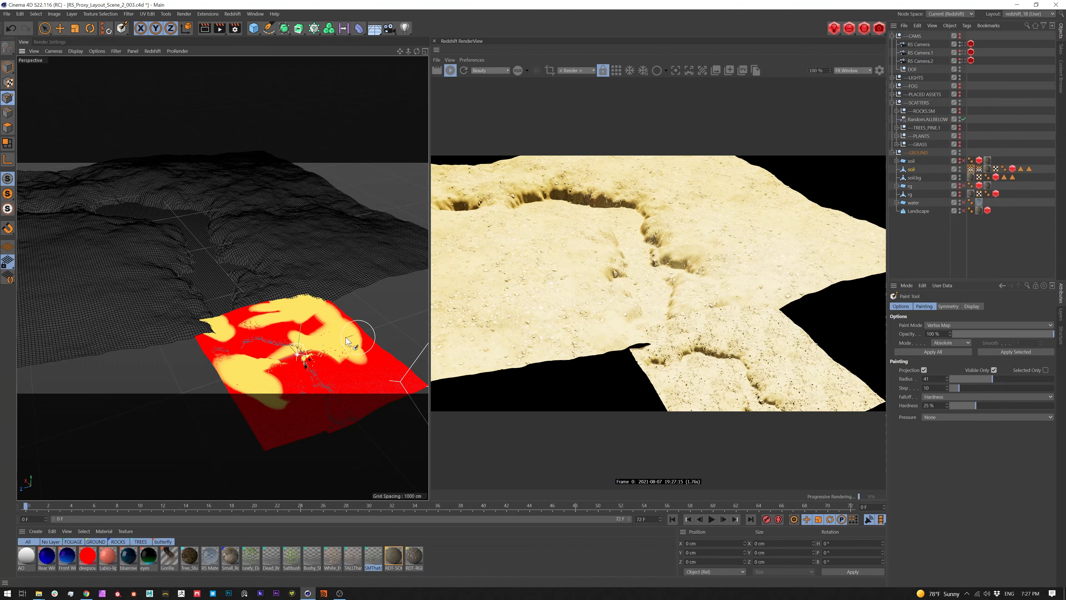
{"action": "middle_click_drag", "start_coordinate": [346, 337], "coordinate": [297, 251], "text": "alt"}
{"action": "right_click_drag", "start_coordinate": [257, 290], "coordinate": [327, 296], "text": "alt"}
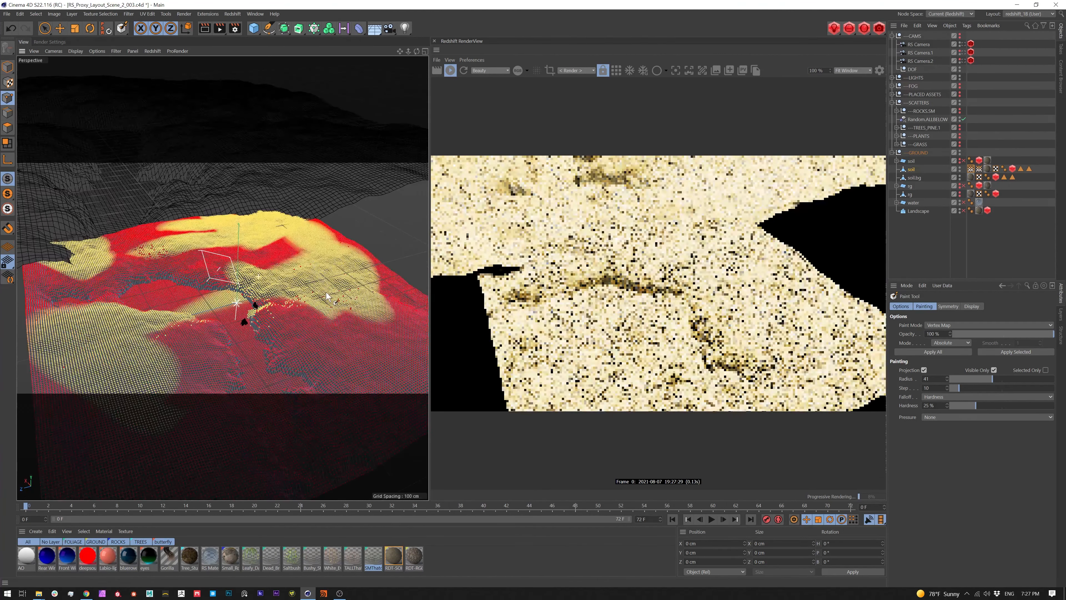
{"action": "left_click_drag", "start_coordinate": [327, 296], "coordinate": [326, 314], "text": "alt"}
Inspect the second vertex map tag on the soil mesh and the surrounding terrain
{"action": "left_click", "coordinate": [979, 169]}
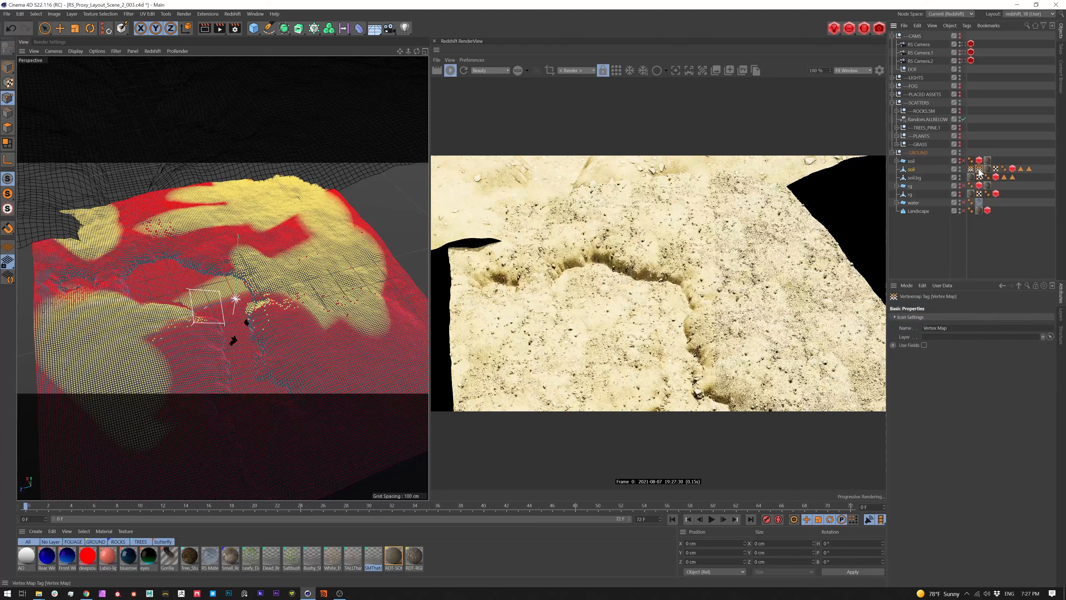
{"action": "mouse_move", "coordinate": [347, 288]}
{"action": "right_mouse_down", "text": "alt"}
{"action": "mouse_move", "coordinate": [313, 306]}
{"action": "mouse_move", "coordinate": [343, 300]}
{"action": "right_mouse_up", "text": "alt"}
{"action": "middle_click_drag", "start_coordinate": [314, 309], "coordinate": [276, 313], "text": "alt"}
{"action": "left_click_drag", "start_coordinate": [327, 293], "coordinate": [314, 271], "text": "alt"}
{"action": "middle_click_drag", "start_coordinate": [347, 267], "coordinate": [343, 284], "text": "alt"}
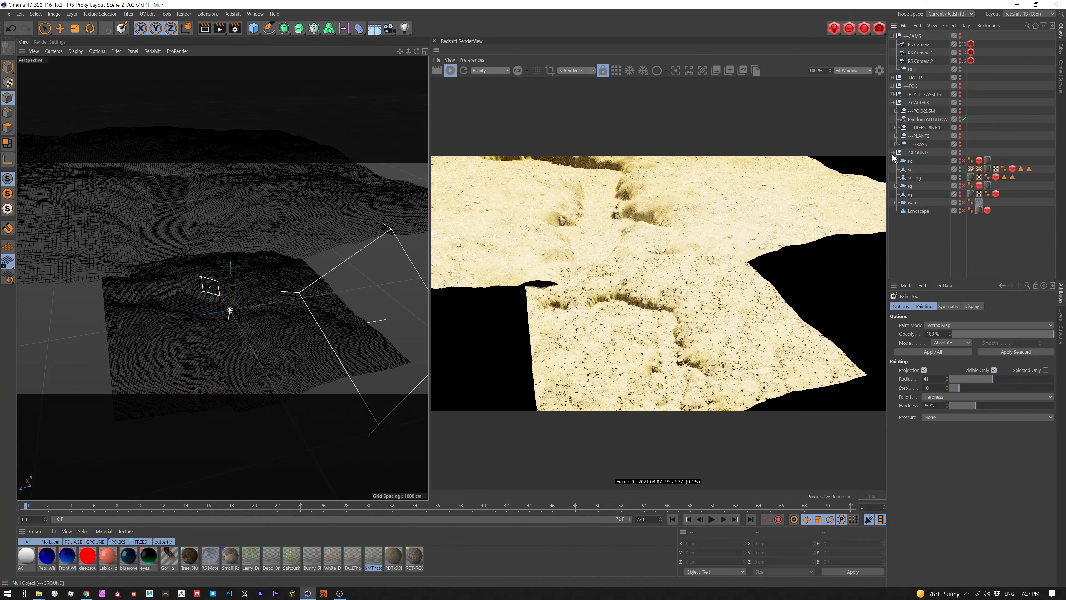
Collapse the GROUND group, show and expand the GRASS group, and inspect its small grass and tall grass Matrix objects
{"action": "left_click", "coordinate": [891, 152]}
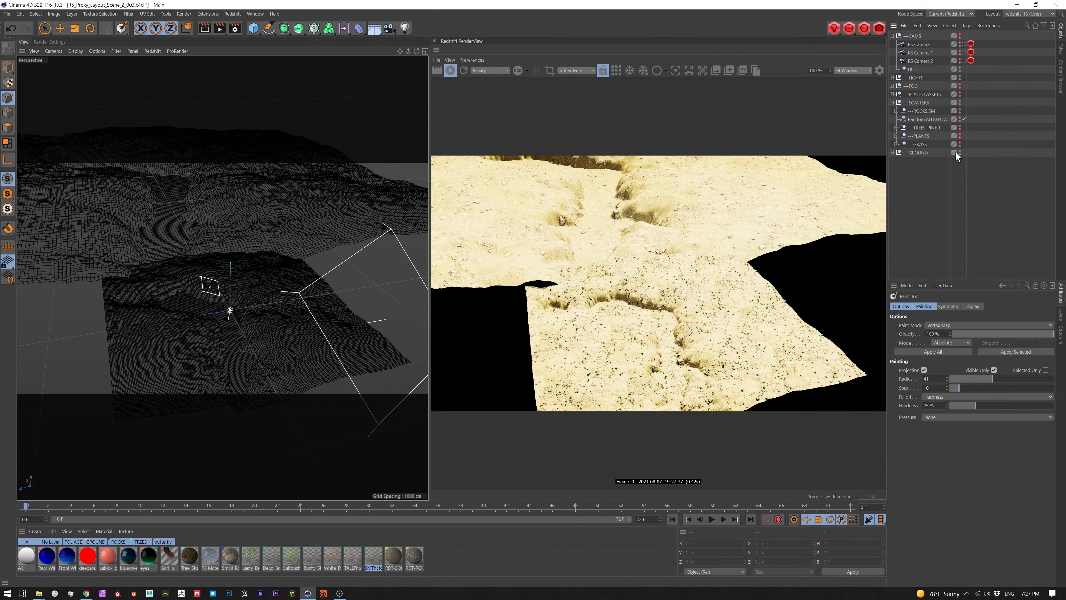
{"action": "left_click", "coordinate": [959, 144], "text": "ctrl"}
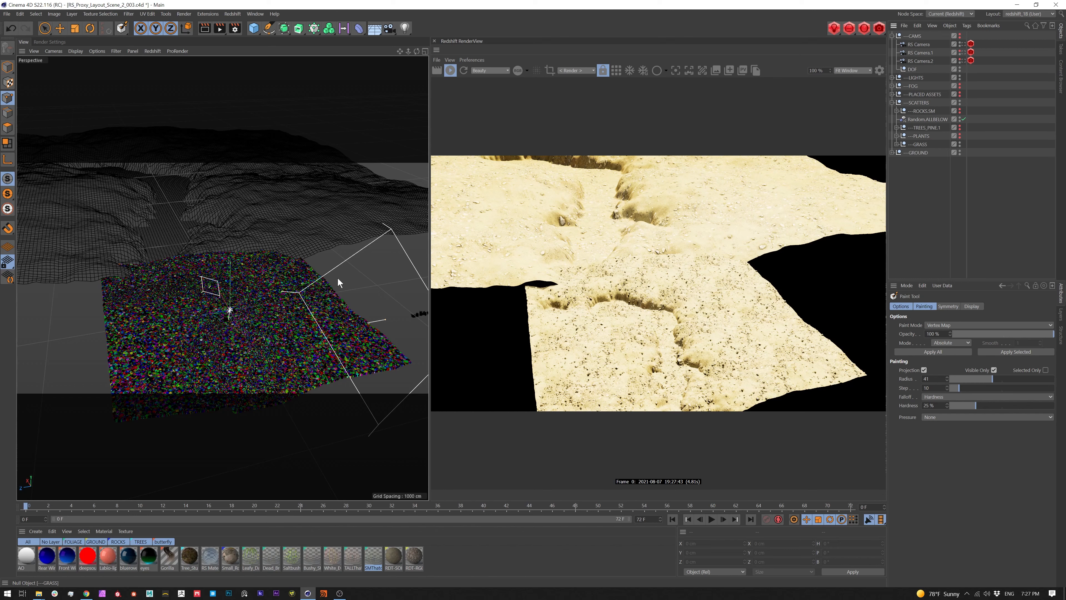
{"action": "left_click", "coordinate": [897, 144]}
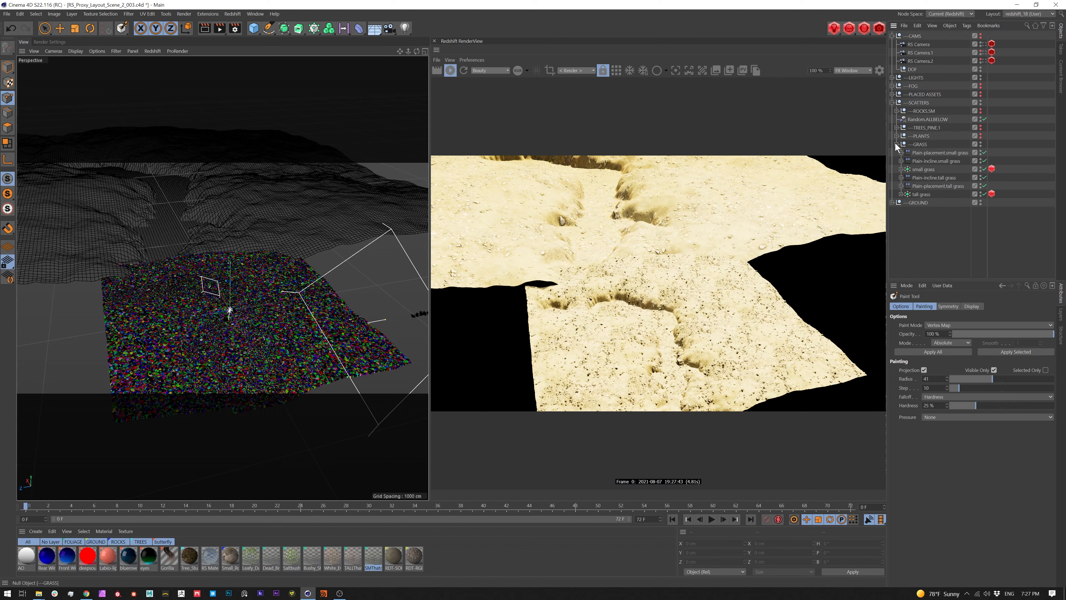
{"action": "left_click", "coordinate": [923, 169]}
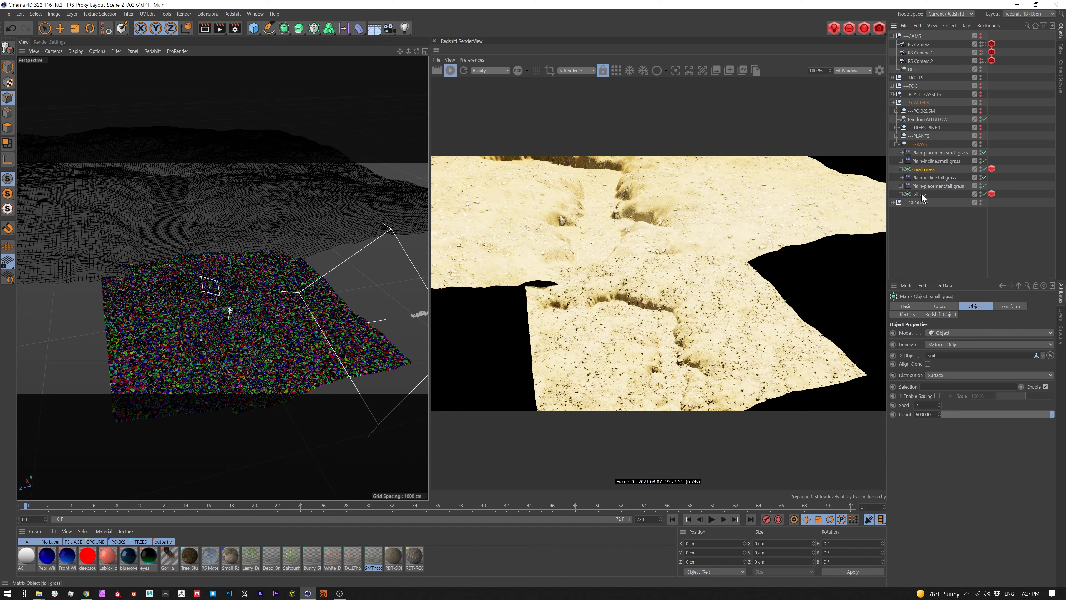
{"action": "left_click", "coordinate": [922, 194]}
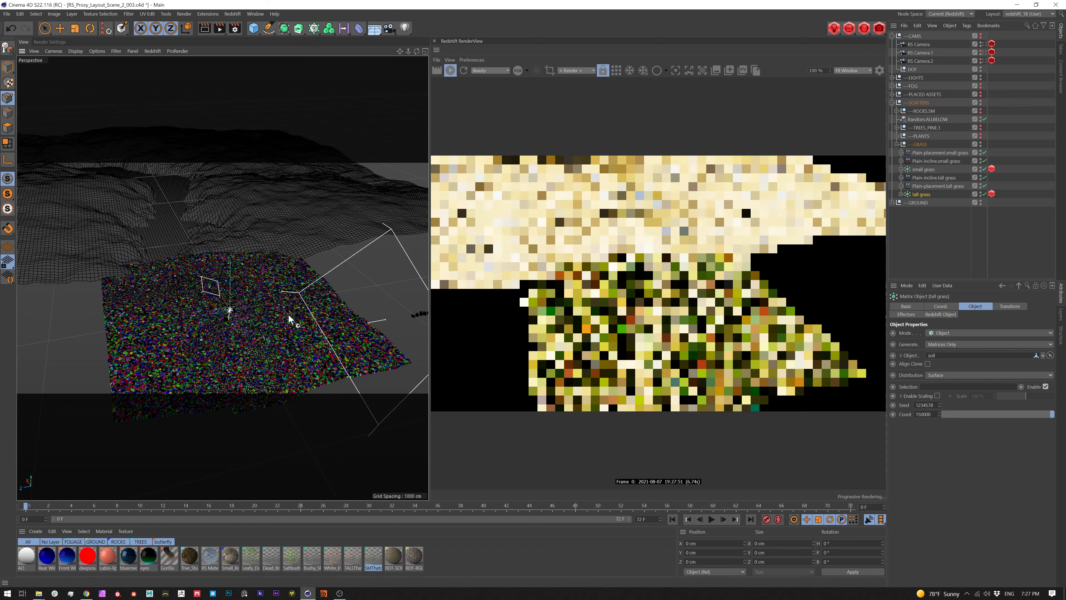
Reduce the tall grass Matrix count to a tenth and set the small grass Matrix count to 60000
{"action": "middle_click_drag", "start_coordinate": [280, 282], "coordinate": [306, 298], "text": "alt"}
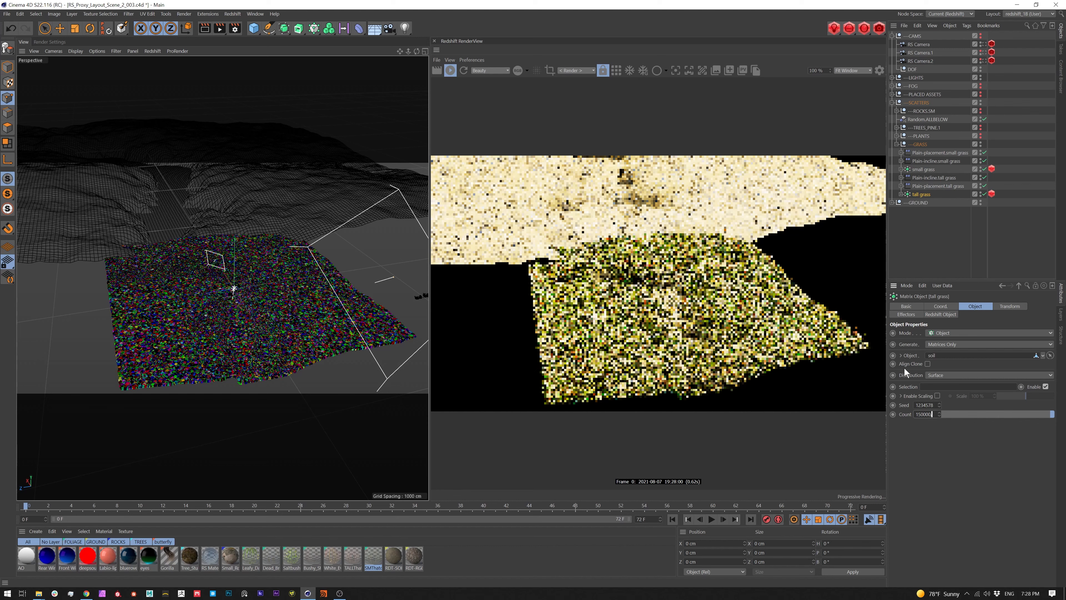
{"action": "key", "text": "BackSpace"}
{"action": "key", "text": "Return"}
{"action": "left_click", "coordinate": [927, 169]}
{"action": "left_click", "coordinate": [931, 414]}
{"action": "key", "text": "BackSpace"}
{"action": "key", "text": "Return"}
{"action": "left_click_drag", "start_coordinate": [252, 294], "coordinate": [227, 268], "text": "alt"}
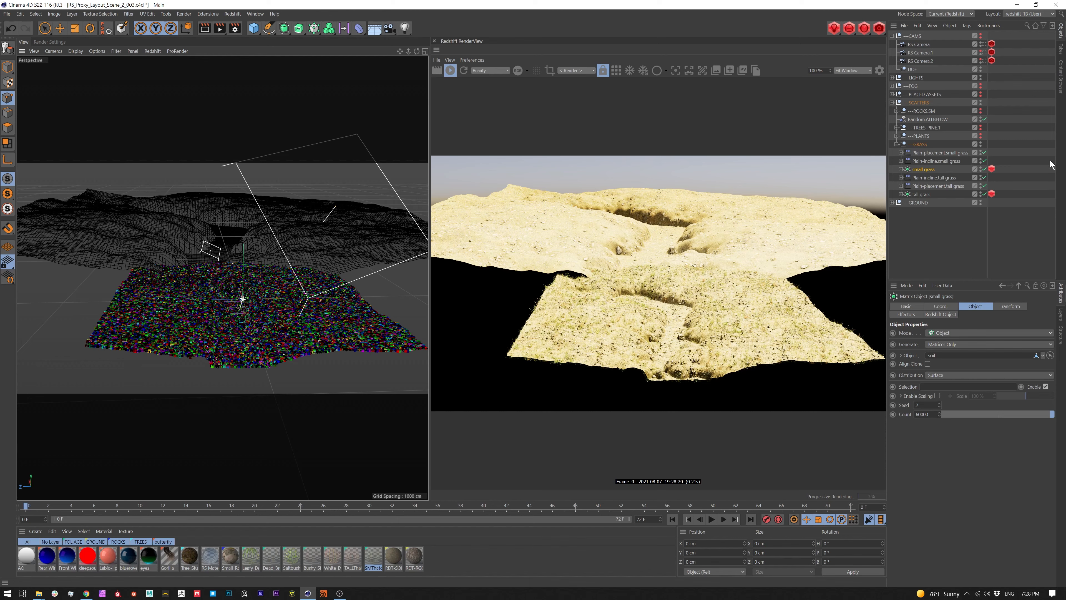
Make the ROCKS.SM and PLANTS scatter groups visible in the viewport and render
{"action": "left_click", "coordinate": [922, 136]}
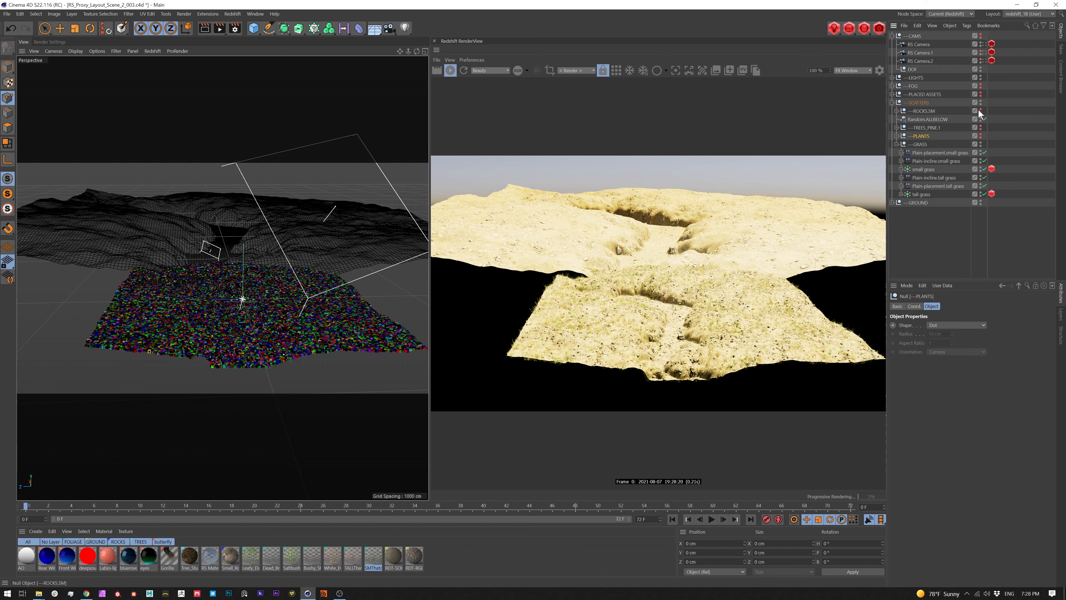
{"action": "left_click", "coordinate": [980, 110], "text": "alt"}
{"action": "left_click", "coordinate": [980, 135], "text": "alt"}
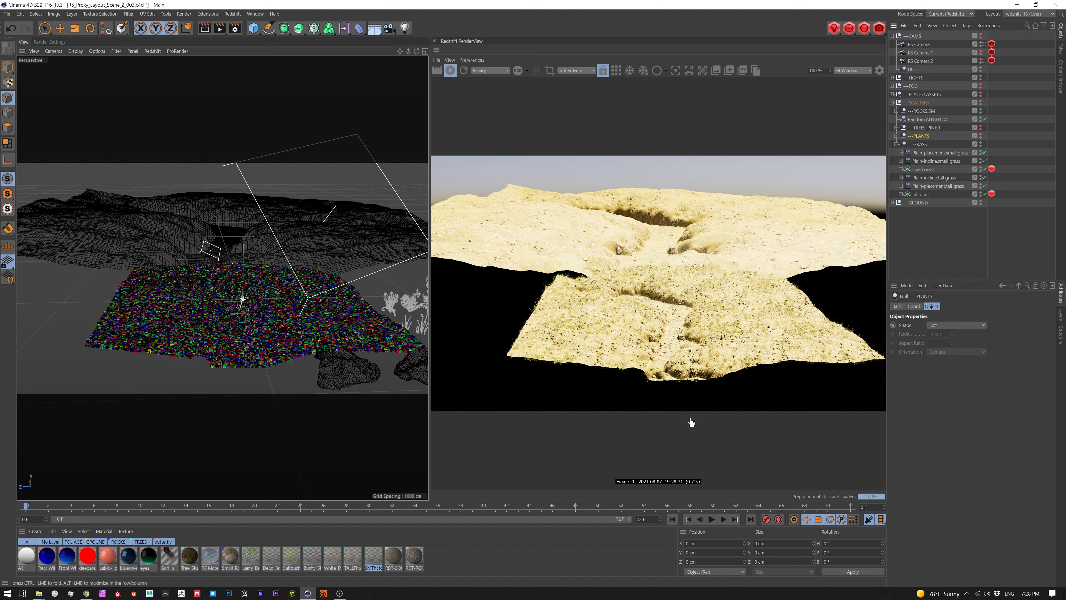
Expand the TREES_PINE.1 group and examine its three tree Matrix objects and the young trees' Redshift Object custom proxies
{"action": "left_click", "coordinate": [896, 128]}
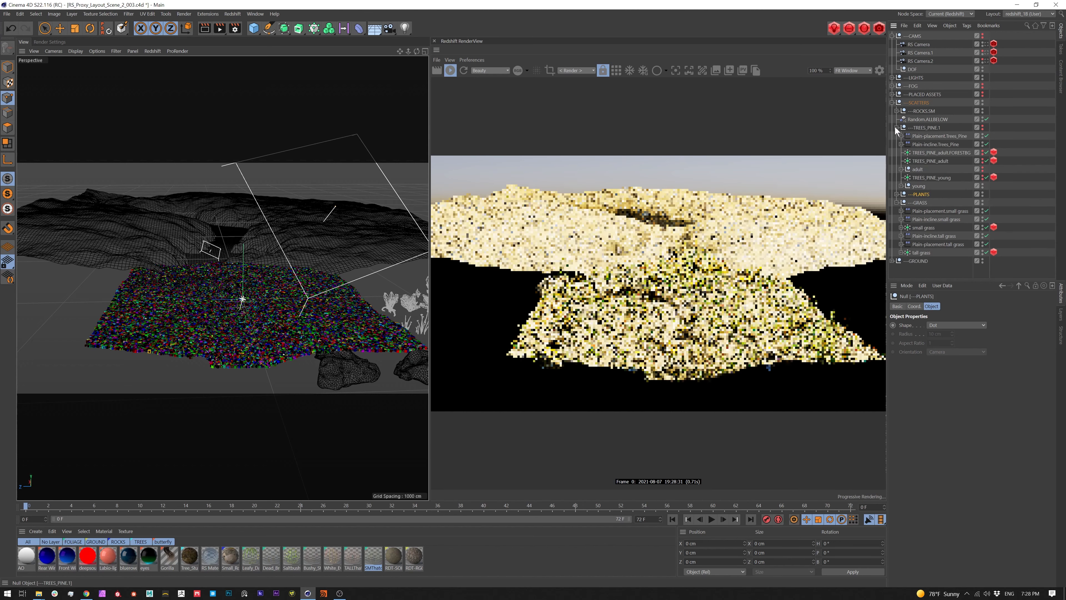
{"action": "left_click", "coordinate": [933, 177]}
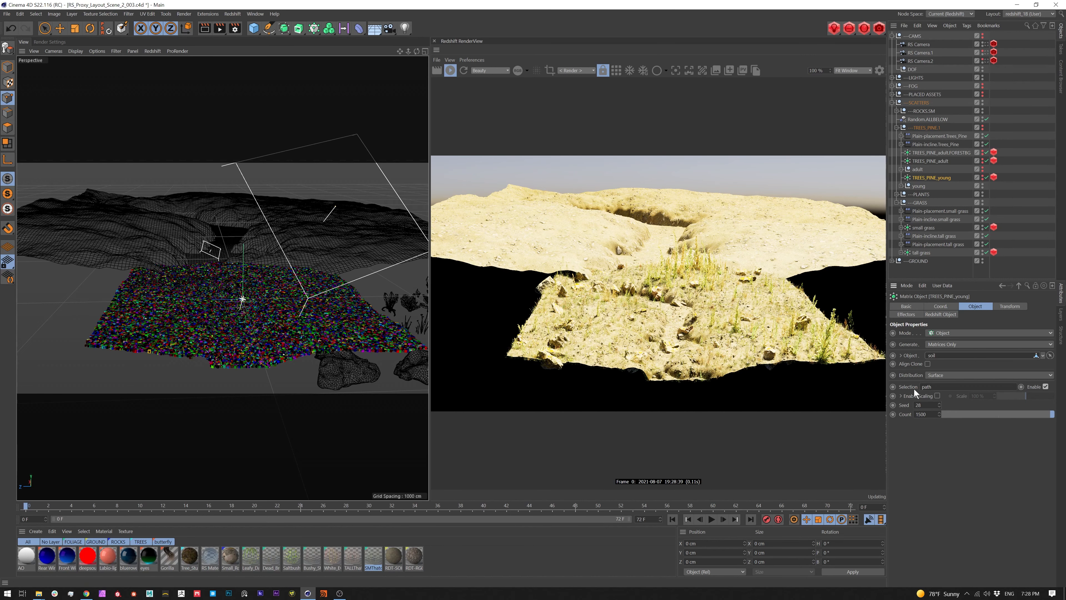
{"action": "left_click", "coordinate": [935, 161]}
{"action": "left_click", "coordinate": [938, 154]}
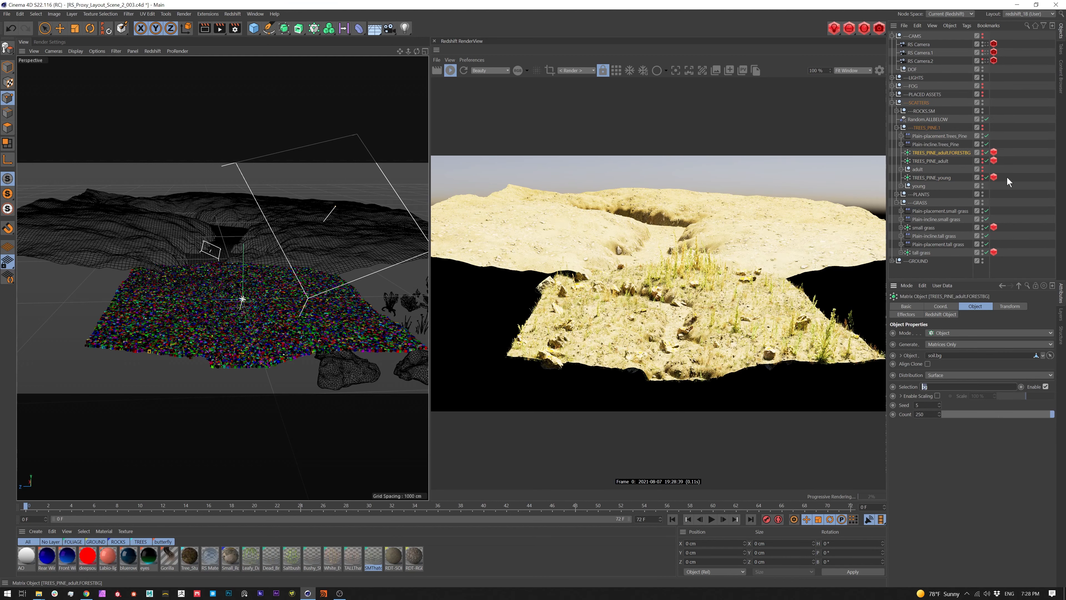
{"action": "left_click", "coordinate": [994, 177]}
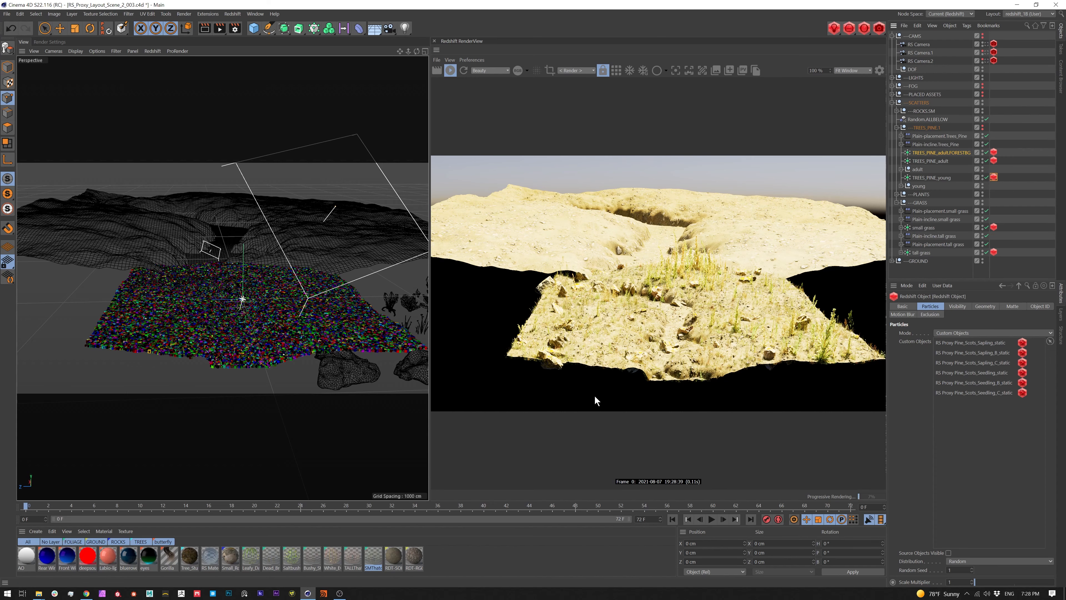
Set the TREES_PINE_young Matrix count to 150 and reduce the TREES_PINE_adult Matrix count
{"action": "right_click_drag", "start_coordinate": [326, 291], "coordinate": [277, 299], "text": "alt"}
{"action": "middle_click_drag", "start_coordinate": [327, 297], "coordinate": [277, 319], "text": "alt"}
{"action": "left_click_drag", "start_coordinate": [278, 319], "coordinate": [245, 298], "text": "alt"}
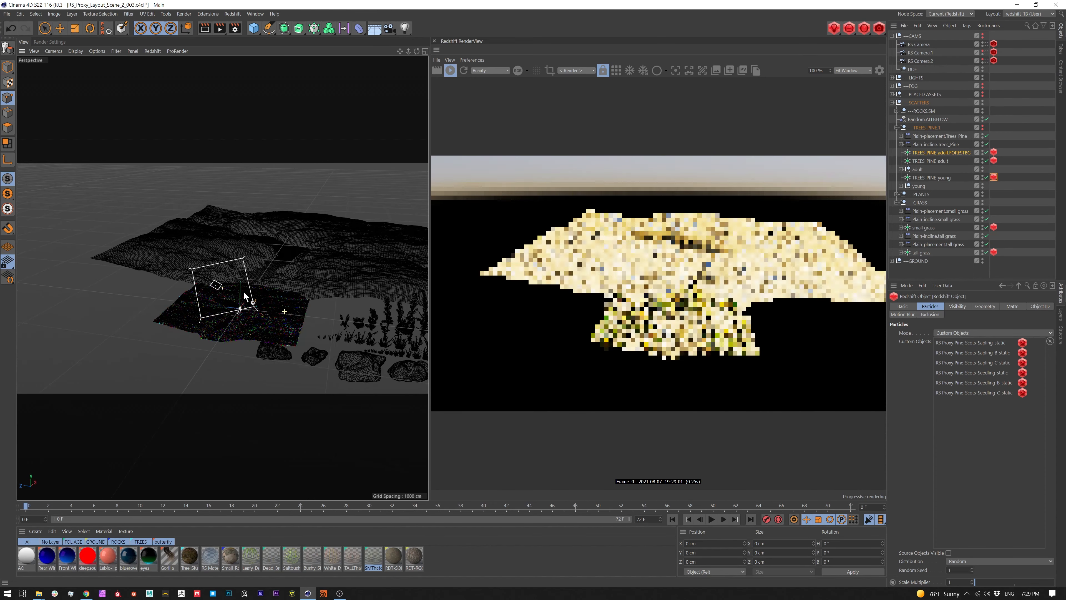
{"action": "middle_click_drag", "start_coordinate": [314, 288], "coordinate": [283, 299], "text": "alt"}
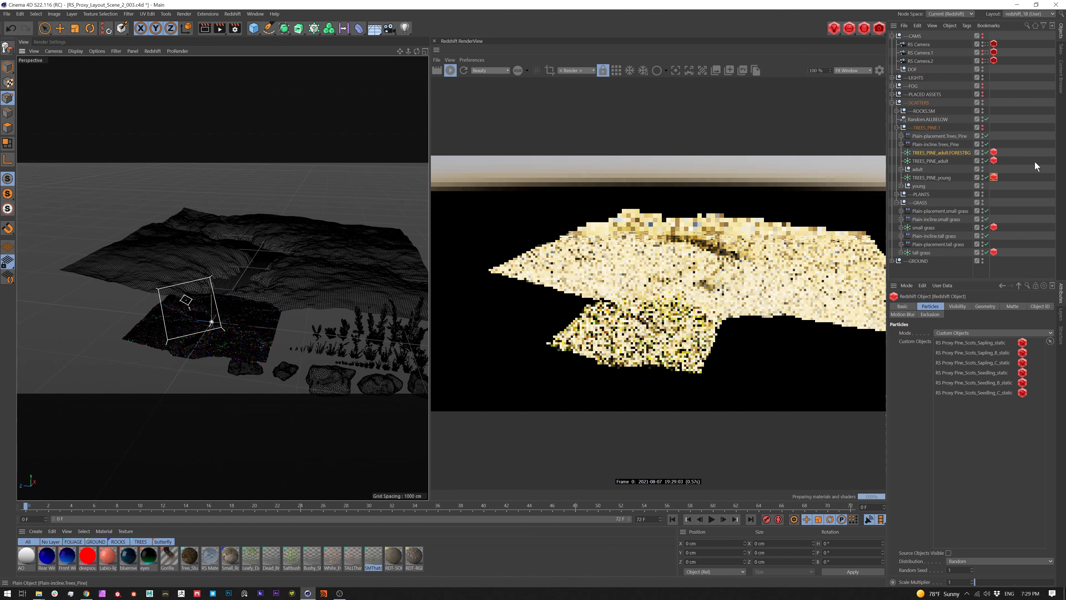
{"action": "left_click", "coordinate": [942, 160]}
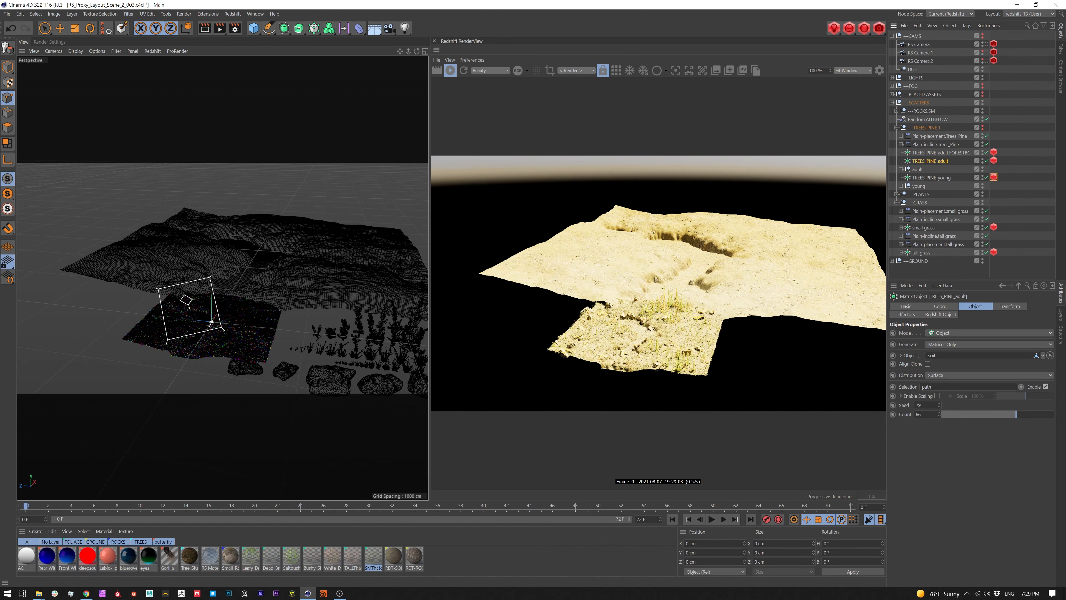
{"action": "left_click", "coordinate": [929, 177]}
{"action": "key", "text": "Return"}
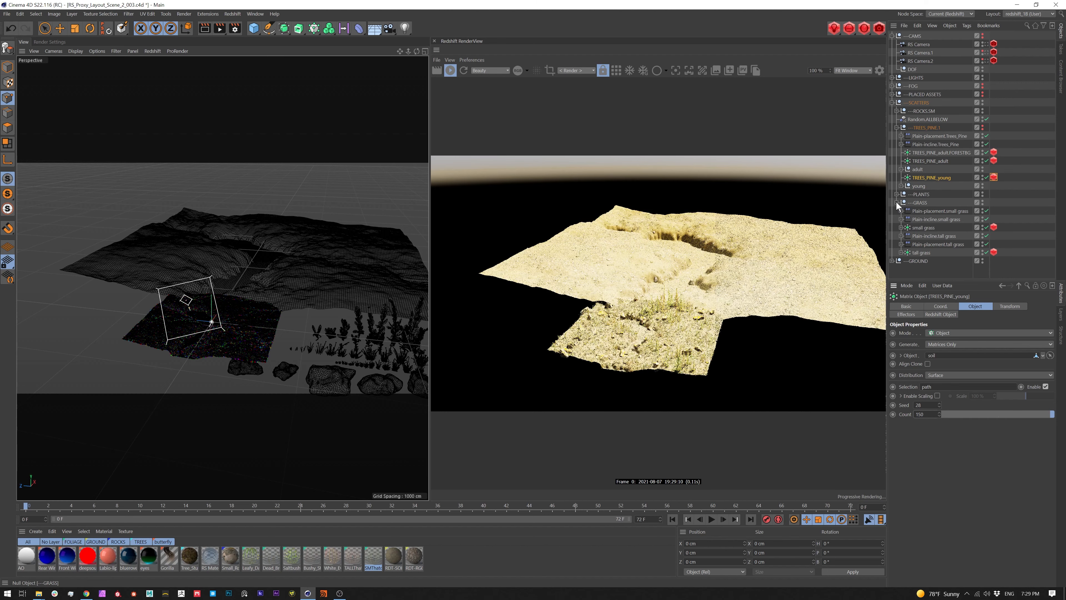
{"action": "left_click", "coordinate": [930, 161]}
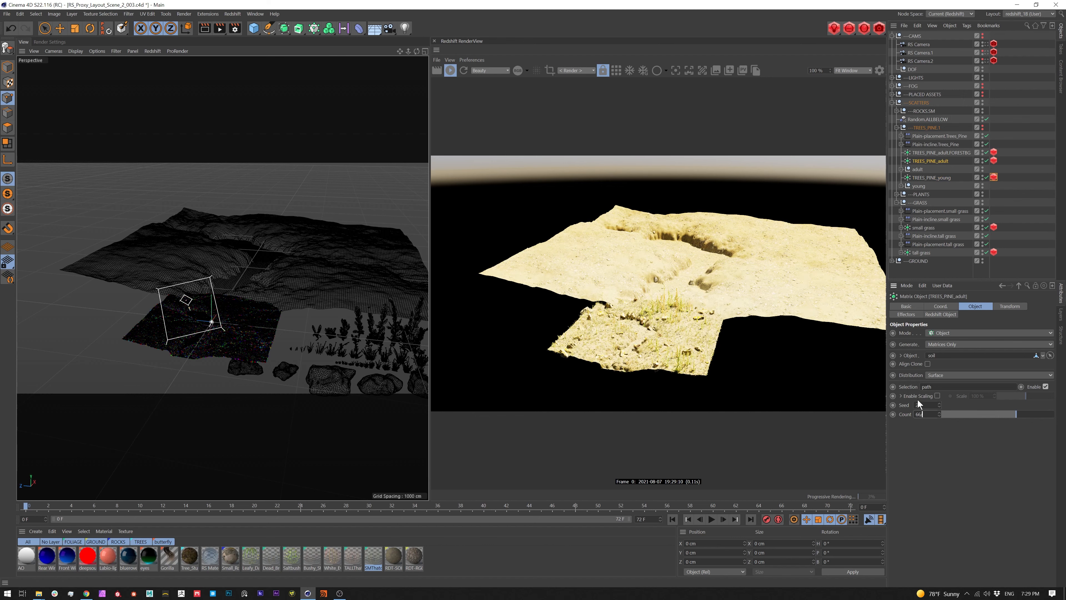
{"action": "key", "text": "Return"}
Set the TREES_PINE_adult.FORESTBG Matrix count to 250/10 and make the TREES_PINE.1 group visible
{"action": "left_click", "coordinate": [936, 152]}
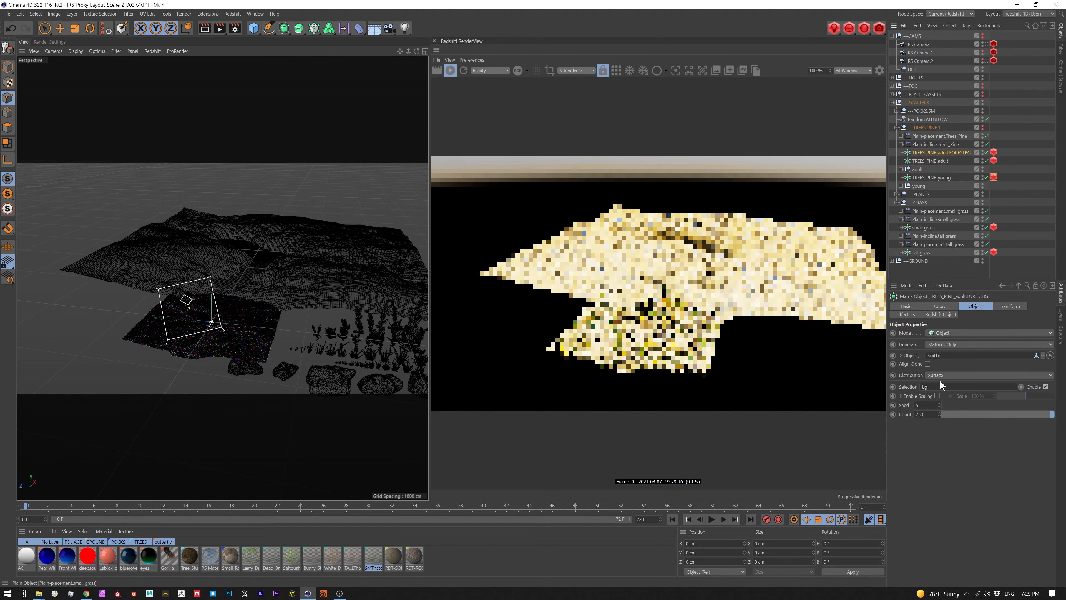
{"action": "left_click", "coordinate": [922, 414]}
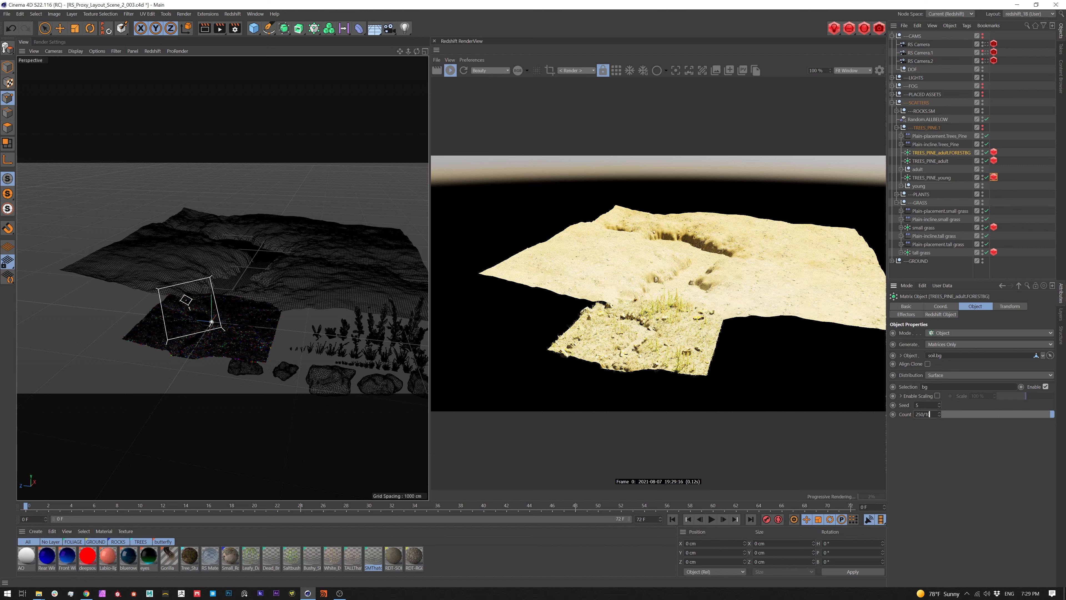
{"action": "type", "text": "/10"}
{"action": "key", "text": "Return"}
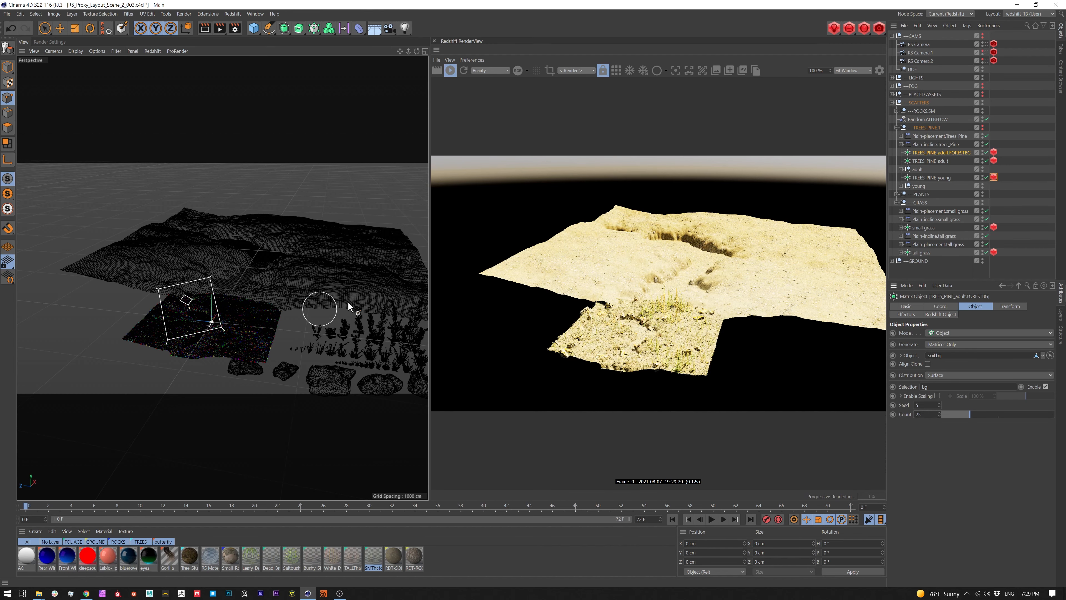
{"action": "left_click", "coordinate": [983, 126]}
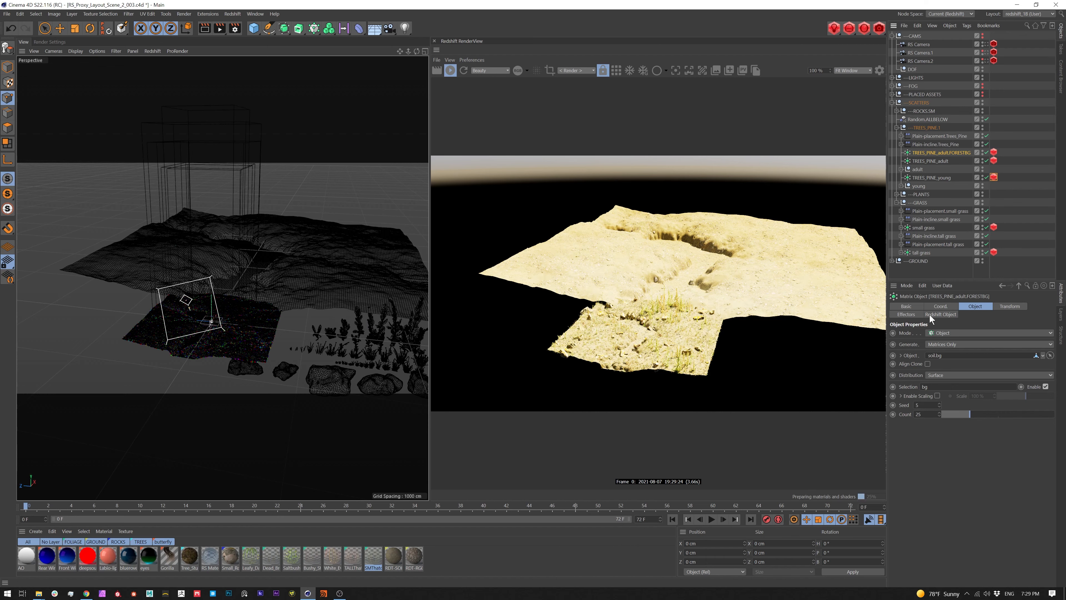
Examine the background forest's effector list, the incline effector's Linear Field falloff, and the placement effector's Invert and Vertex Map layers
{"action": "left_click", "coordinate": [908, 314]}
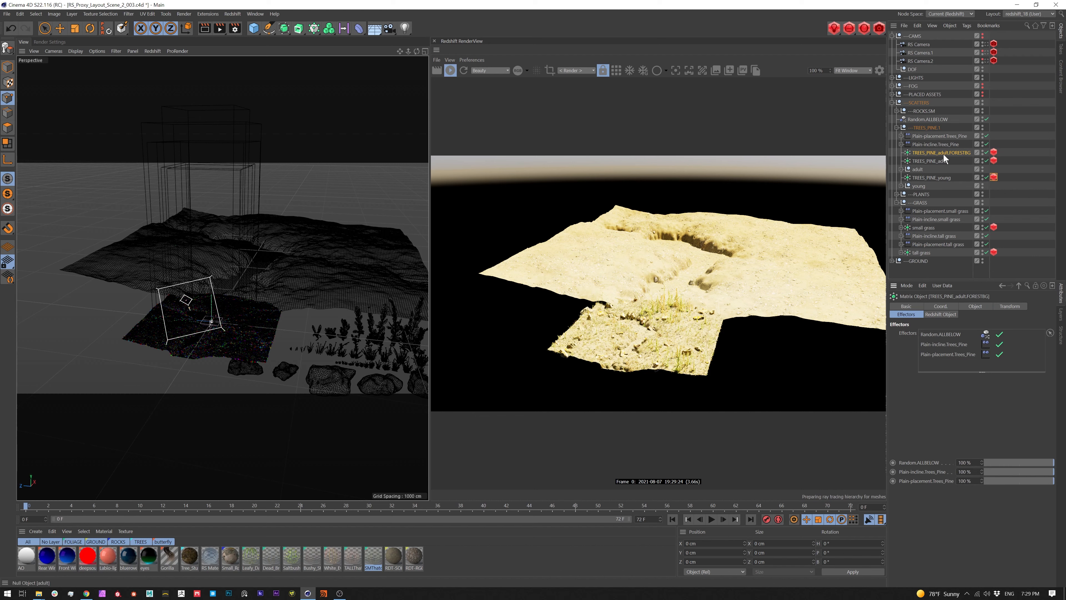
{"action": "left_click", "coordinate": [918, 144]}
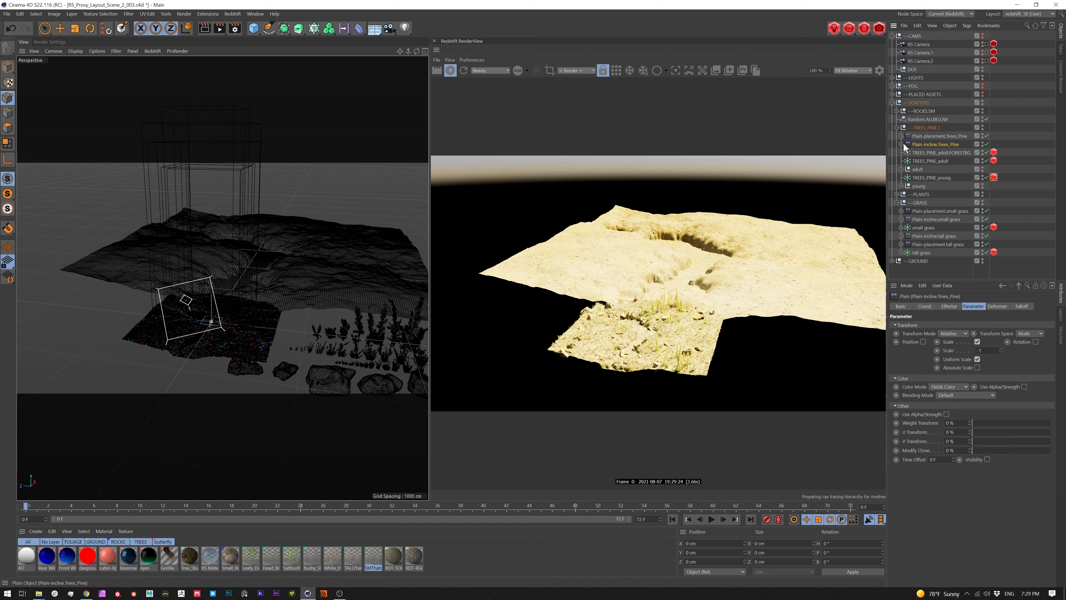
{"action": "left_click", "coordinate": [998, 308]}
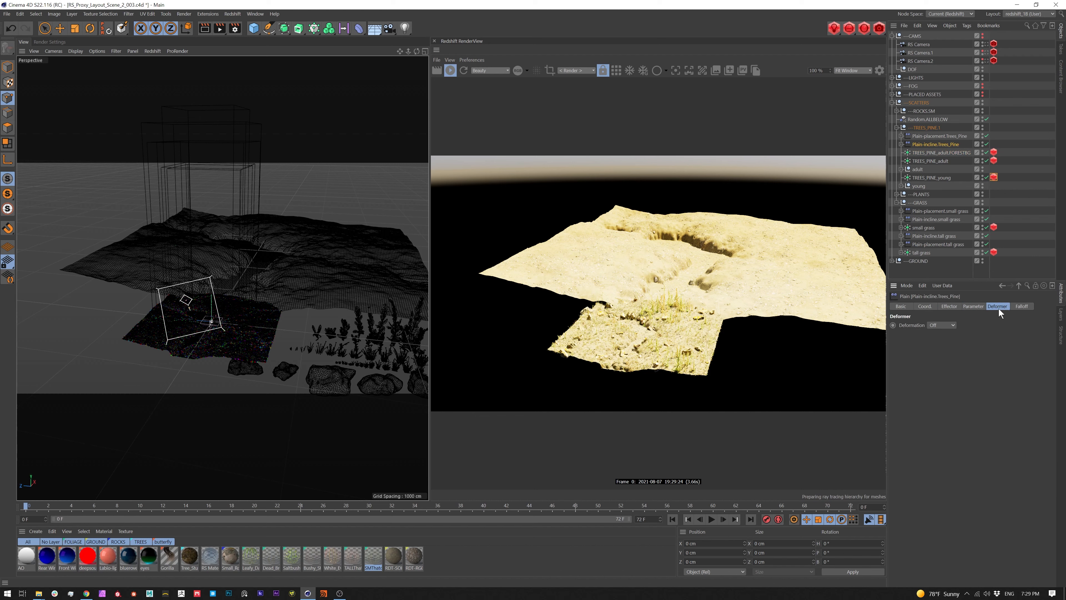
{"action": "left_click", "coordinate": [1020, 308]}
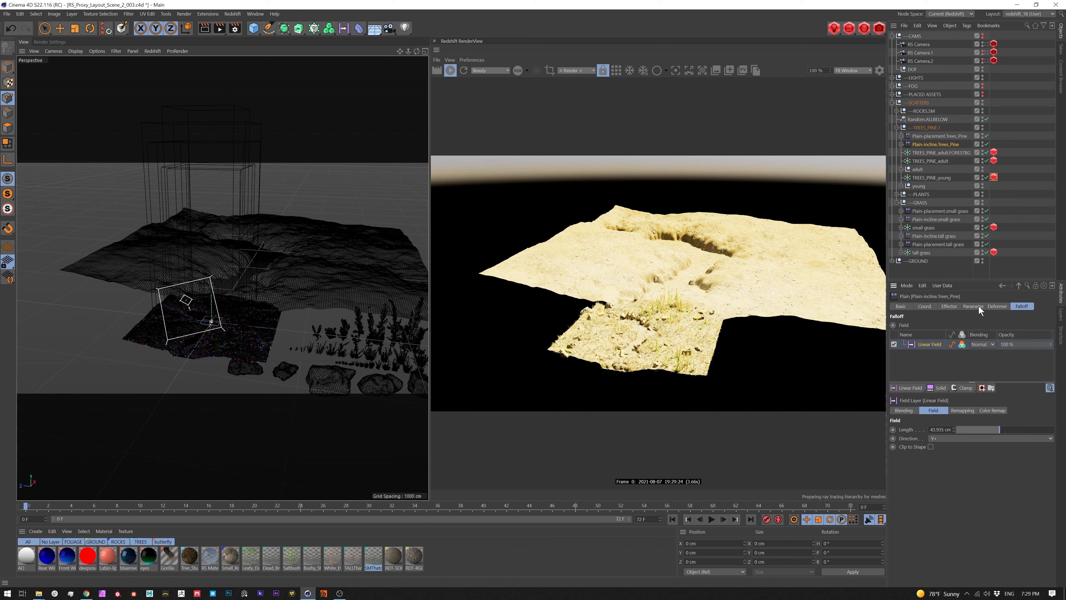
{"action": "left_click", "coordinate": [945, 136]}
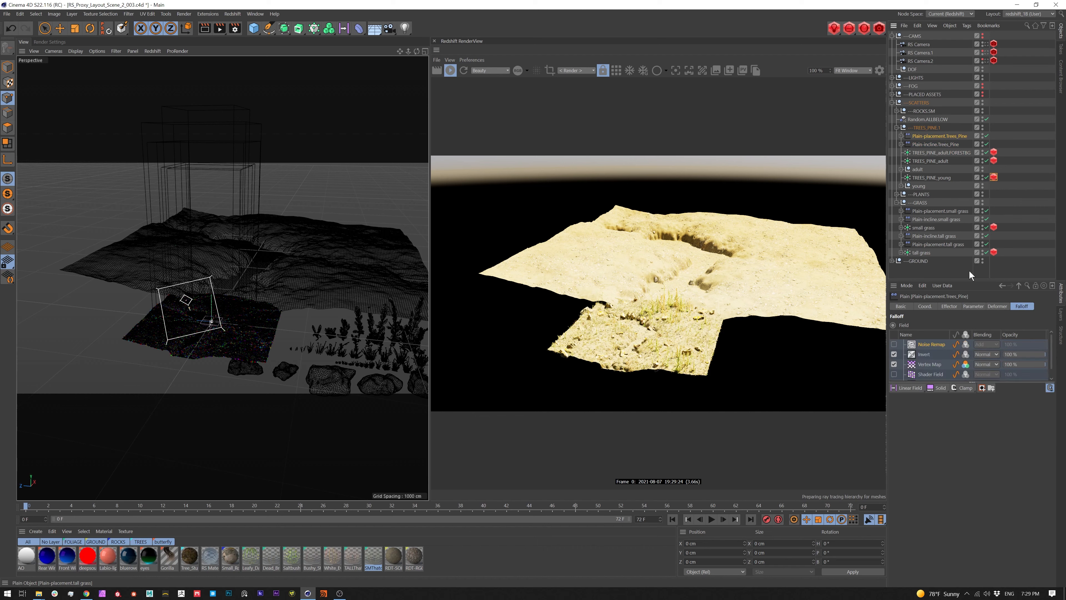
{"action": "left_click", "coordinate": [924, 355]}
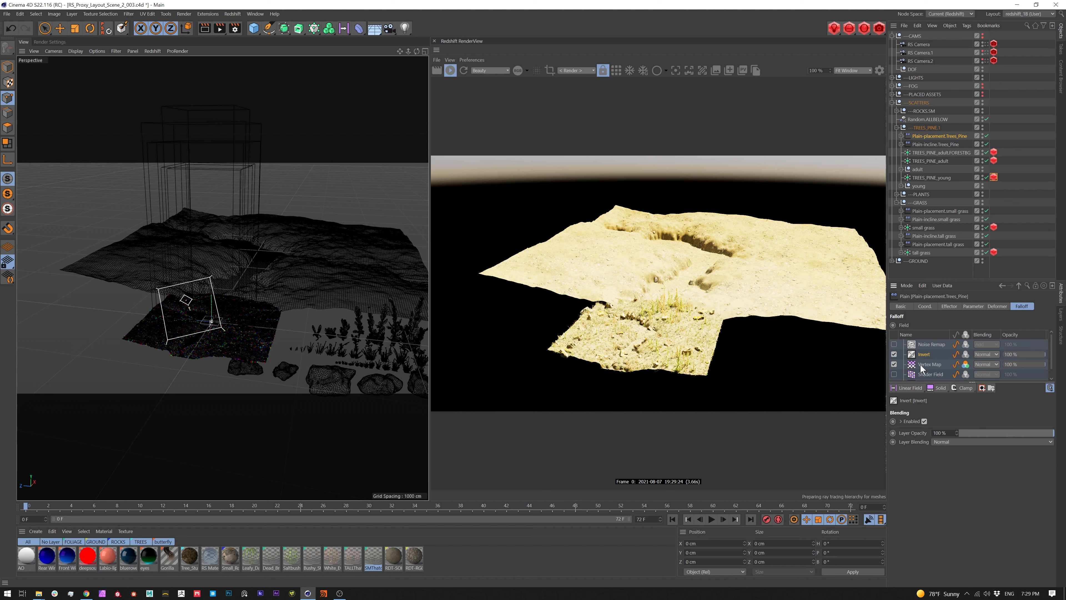
{"action": "left_click", "coordinate": [927, 364]}
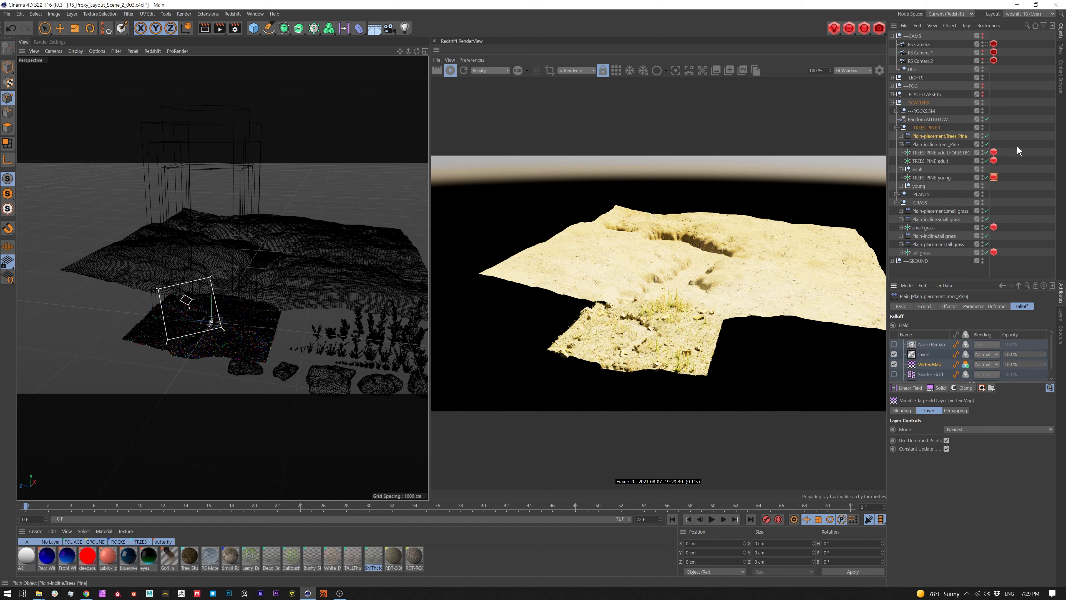
Clear the object selection, activate the Move tool and inspect the scattered pines on the terrain from several angles
{"action": "left_click", "coordinate": [1021, 161]}
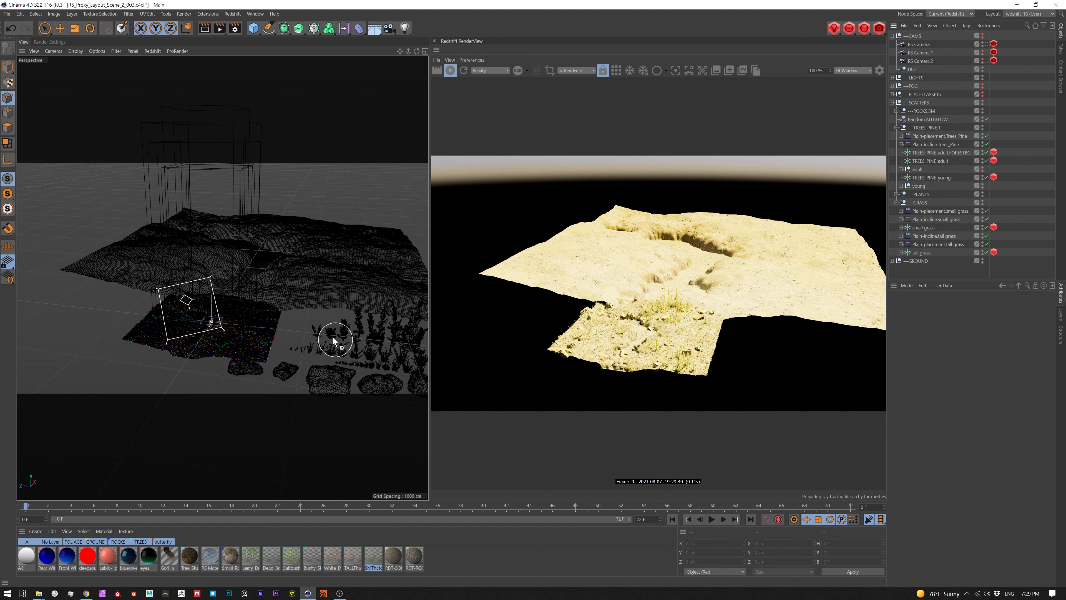
{"action": "left_click", "coordinate": [61, 30]}
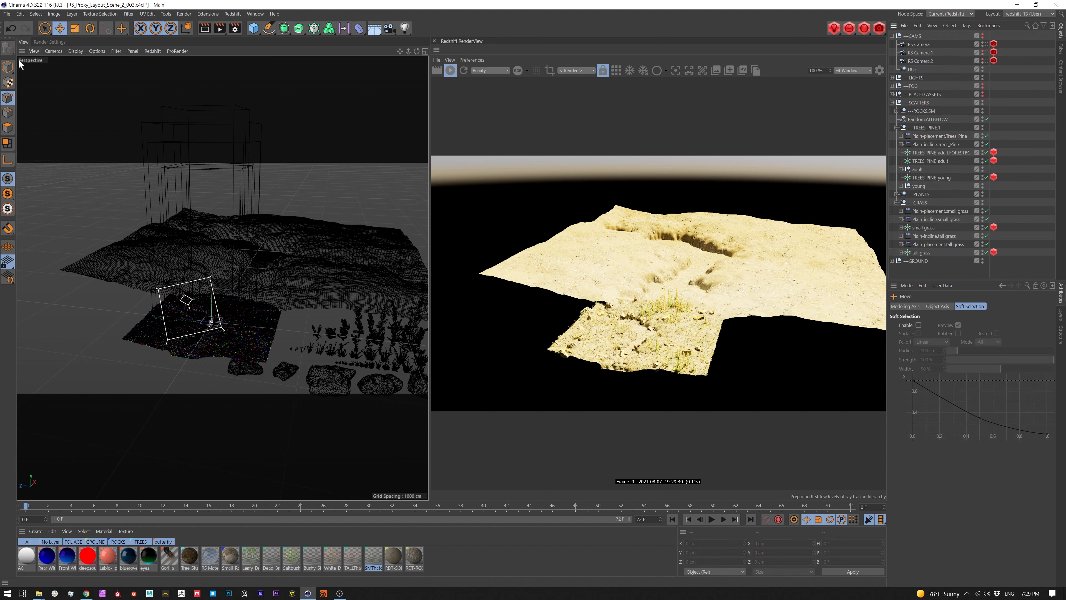
{"action": "left_click_drag", "start_coordinate": [332, 291], "coordinate": [305, 303], "text": "alt"}
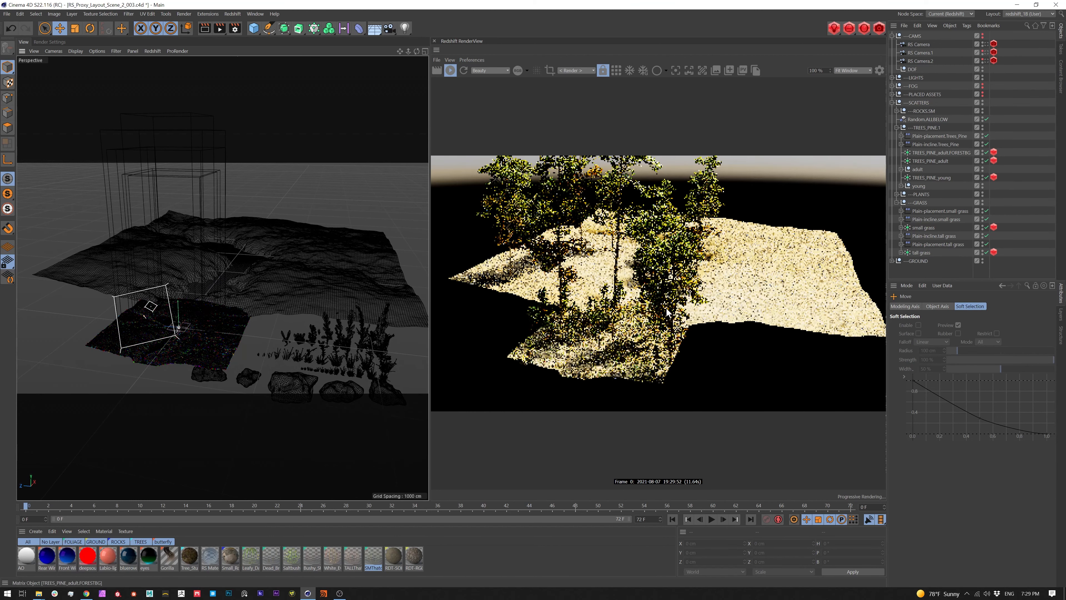
{"action": "left_click_drag", "start_coordinate": [273, 265], "coordinate": [328, 257], "text": "alt"}
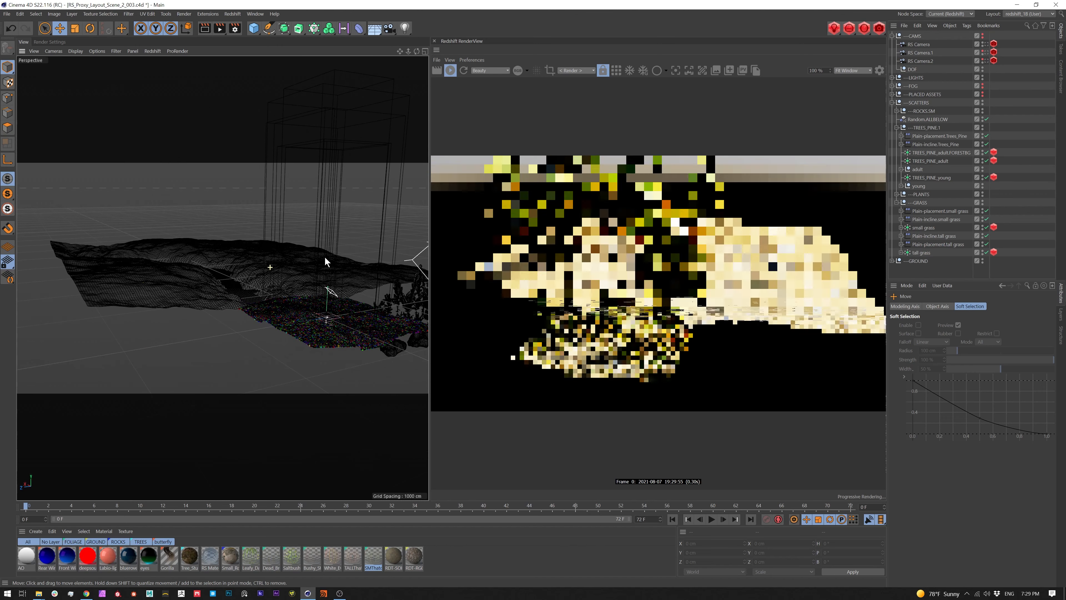
{"action": "left_click_drag", "start_coordinate": [360, 301], "coordinate": [296, 324], "text": "alt"}
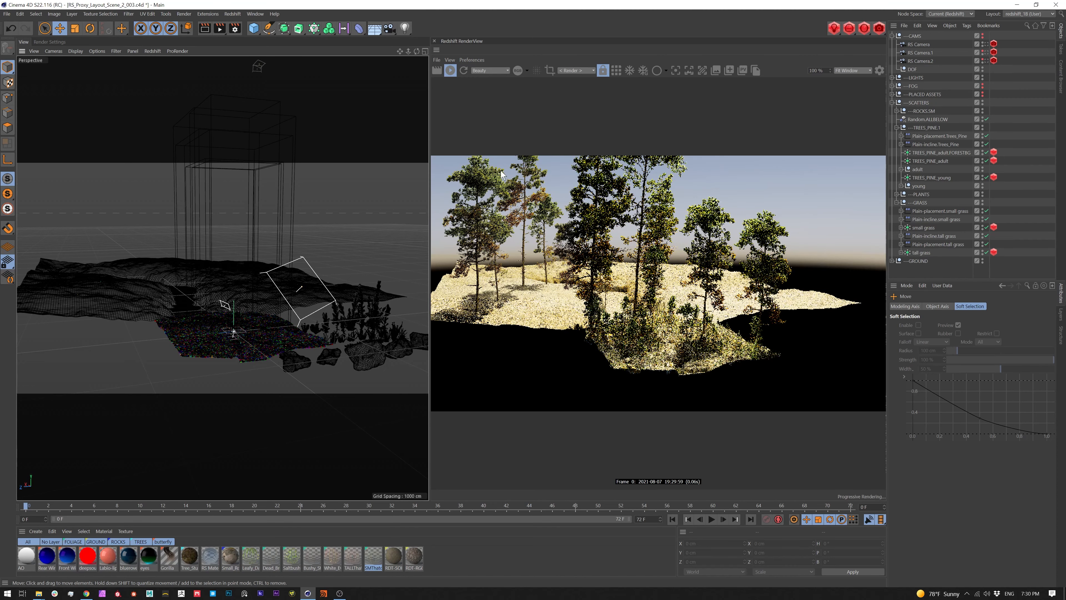
Preview the render through RS Camera, and return the render view to the Perspective view
{"action": "left_click", "coordinate": [577, 69]}
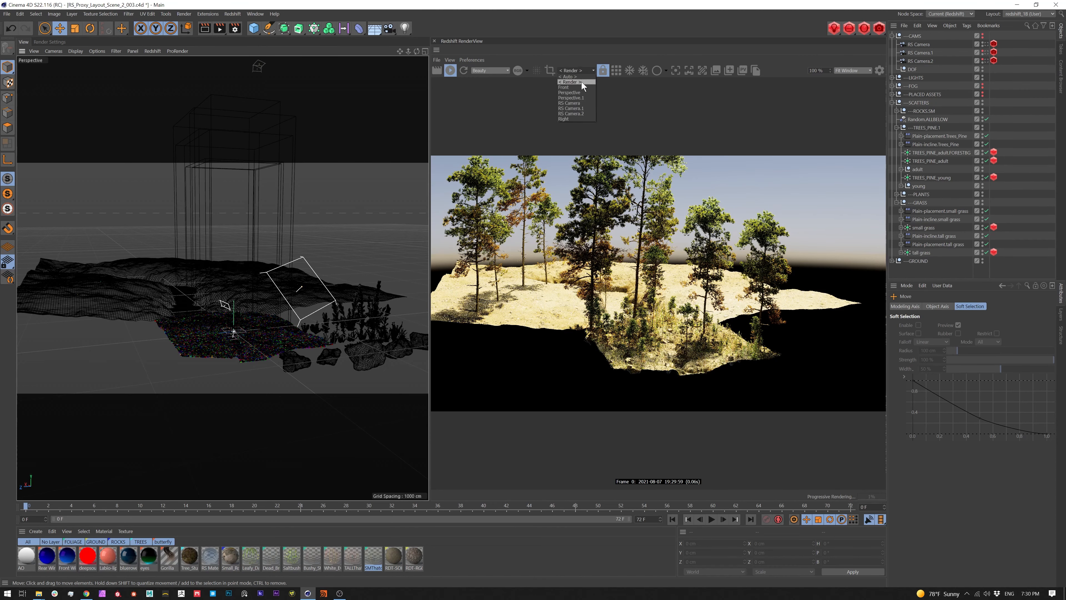
{"action": "left_click", "coordinate": [585, 102]}
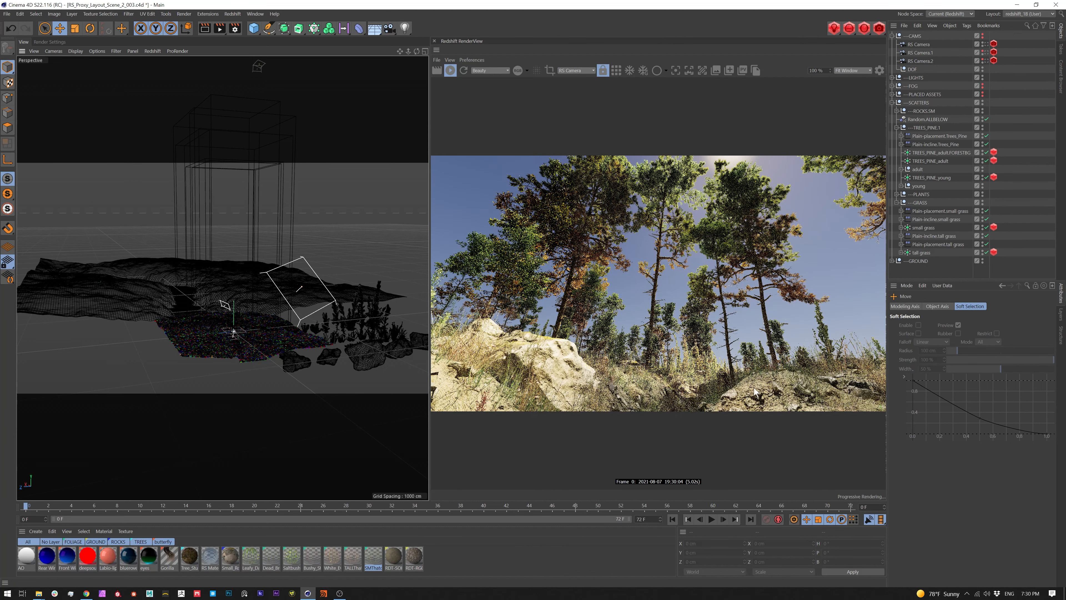
{"action": "left_click", "coordinate": [587, 69]}
{"action": "left_click", "coordinate": [573, 78]}
Set the TREES_PINE_young Matrix count to 1500 and inspect the denser young pines on the terrain
{"action": "left_click", "coordinate": [931, 177]}
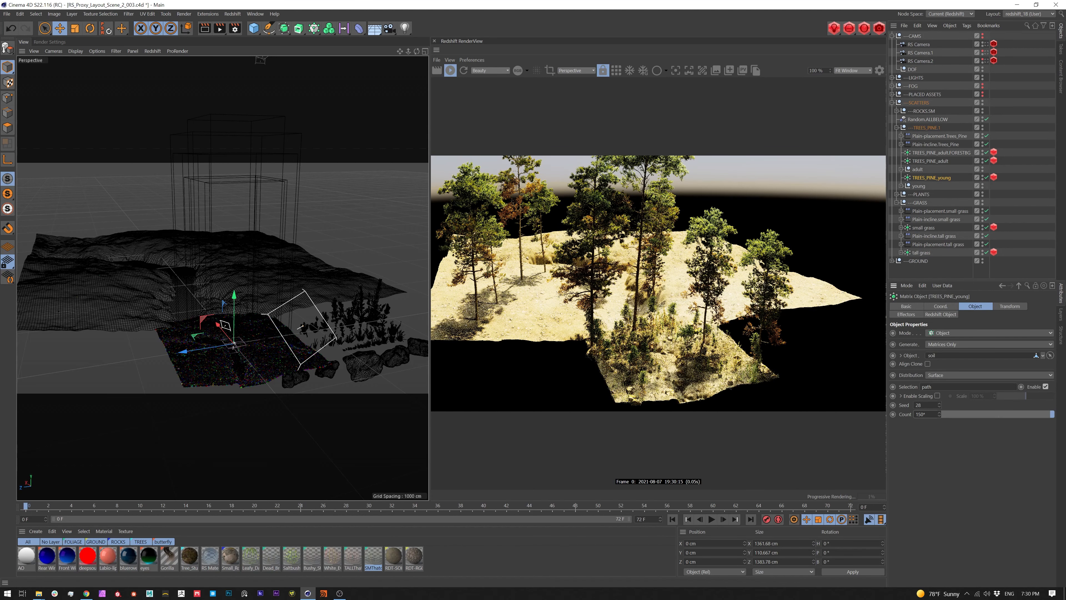
{"action": "key", "text": "Return"}
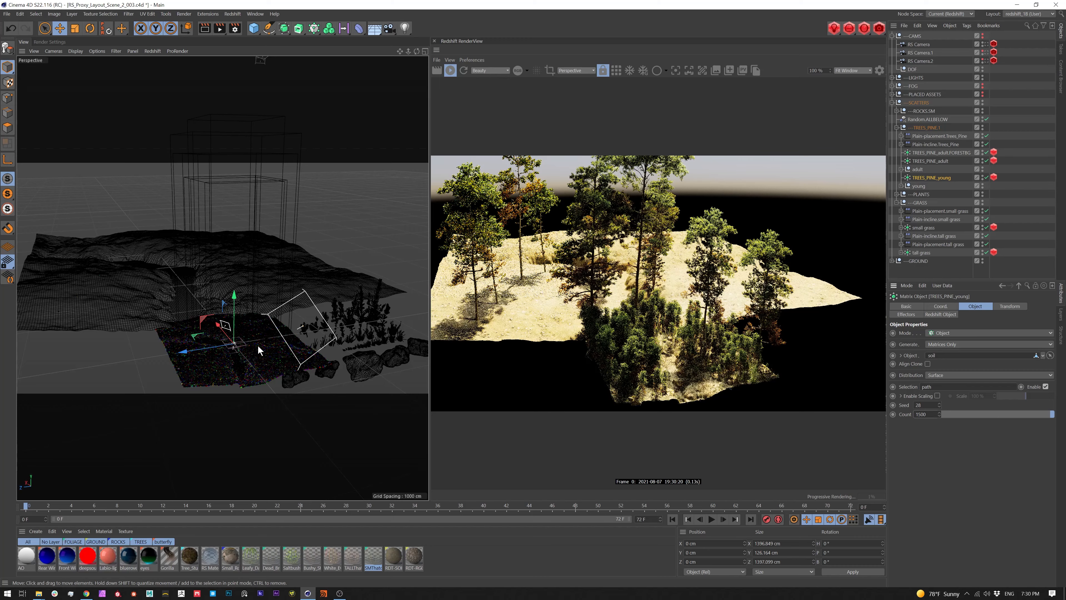
{"action": "left_click_drag", "start_coordinate": [253, 355], "coordinate": [245, 306], "text": "alt"}
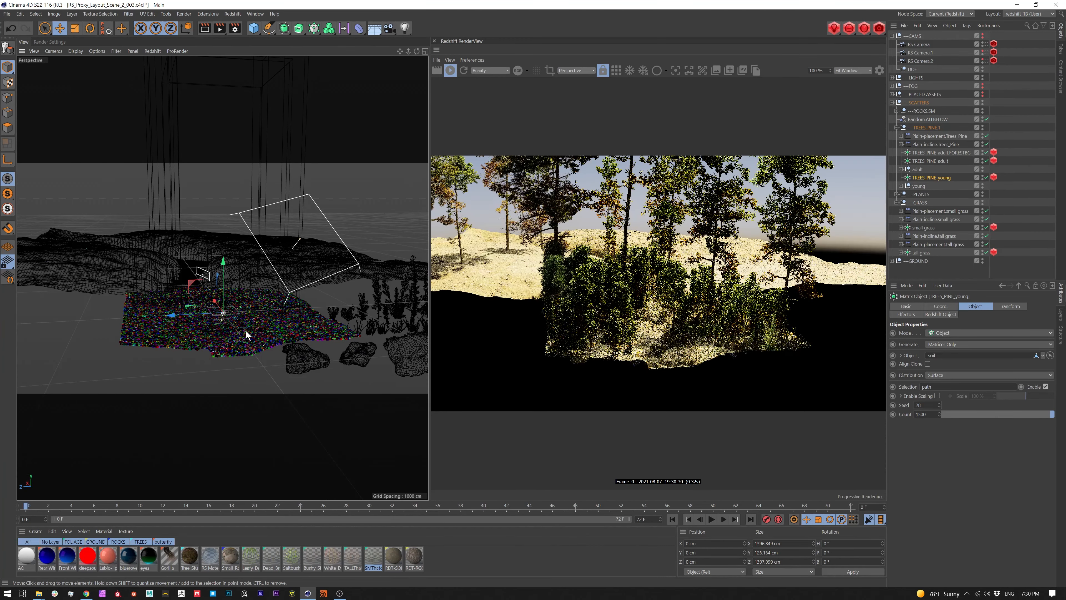
Multiply the TREES_PINE_adult Matrix count by 10 to 60 and render the scene through RS Camera
{"action": "left_click", "coordinate": [939, 161]}
{"action": "left_click", "coordinate": [918, 414]}
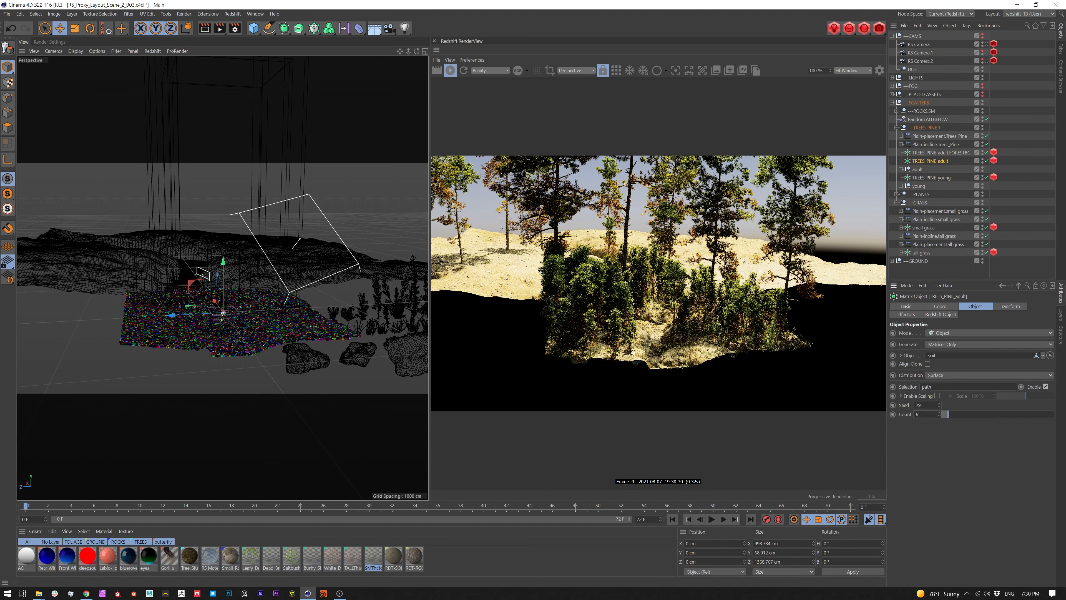
{"action": "type", "text": "*10"}
{"action": "key", "text": "Return"}
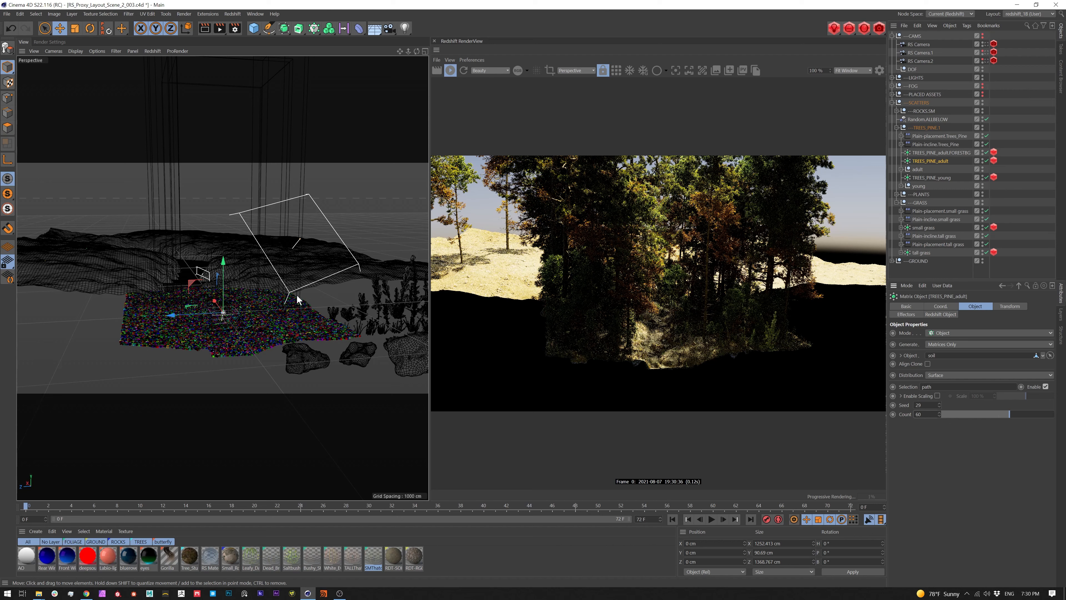
{"action": "left_click", "coordinate": [577, 71]}
{"action": "left_click", "coordinate": [583, 103]}
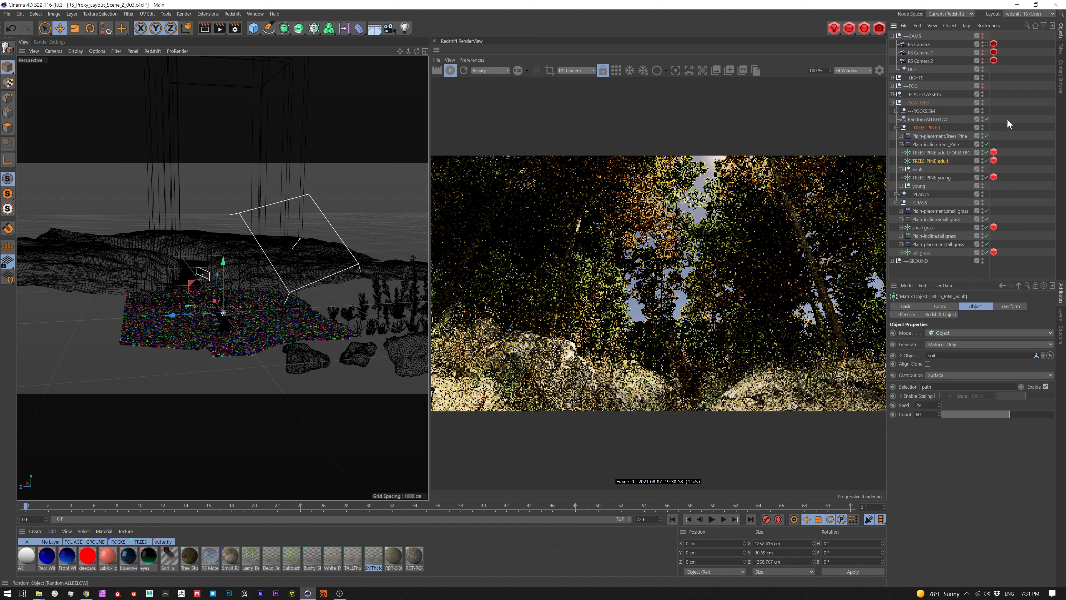
Enable the FOG group in the render and show its Redshift Environment's Volume Scattering settings
{"action": "left_click", "coordinate": [945, 153]}
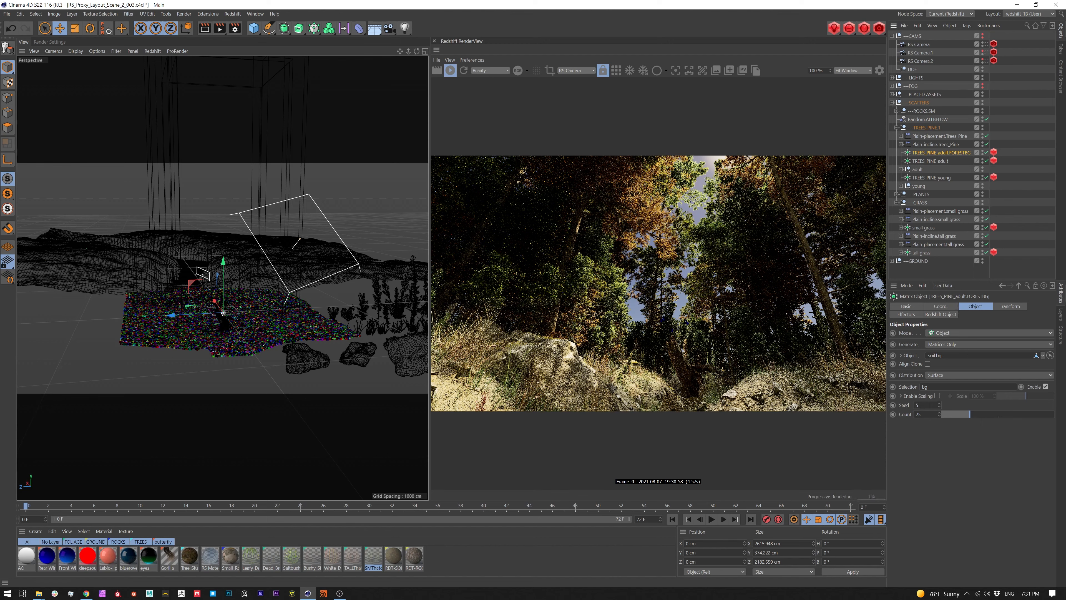
{"action": "left_click", "coordinate": [891, 86]}
{"action": "left_click", "coordinate": [923, 95]}
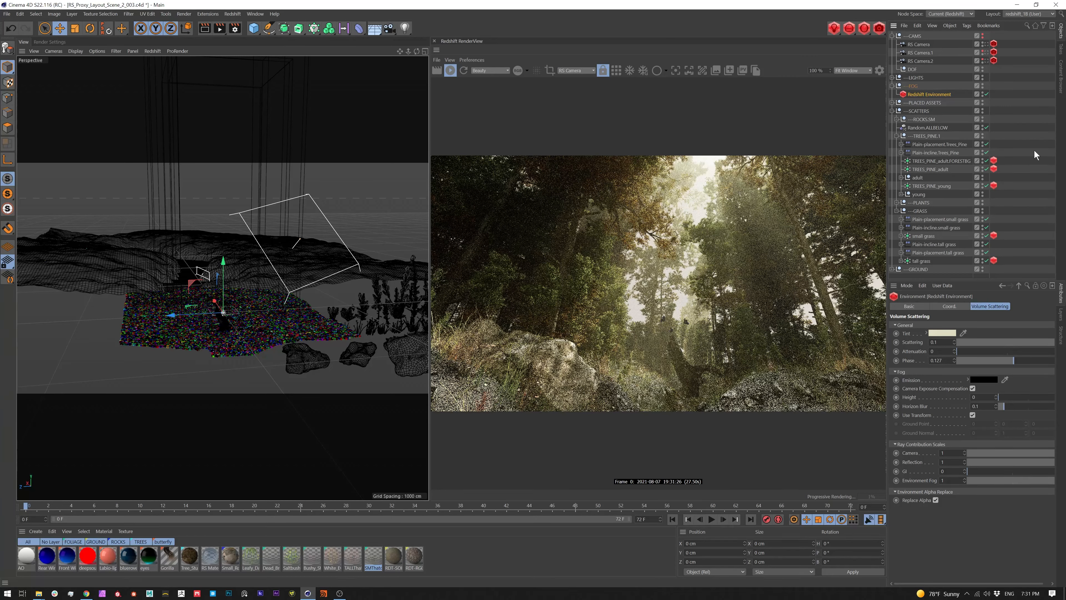
Examine the Ray and Volume settings of the RS Area Light nested under the null in the LIGHTS group
{"action": "left_click", "coordinate": [892, 85]}
{"action": "left_click", "coordinate": [892, 78]}
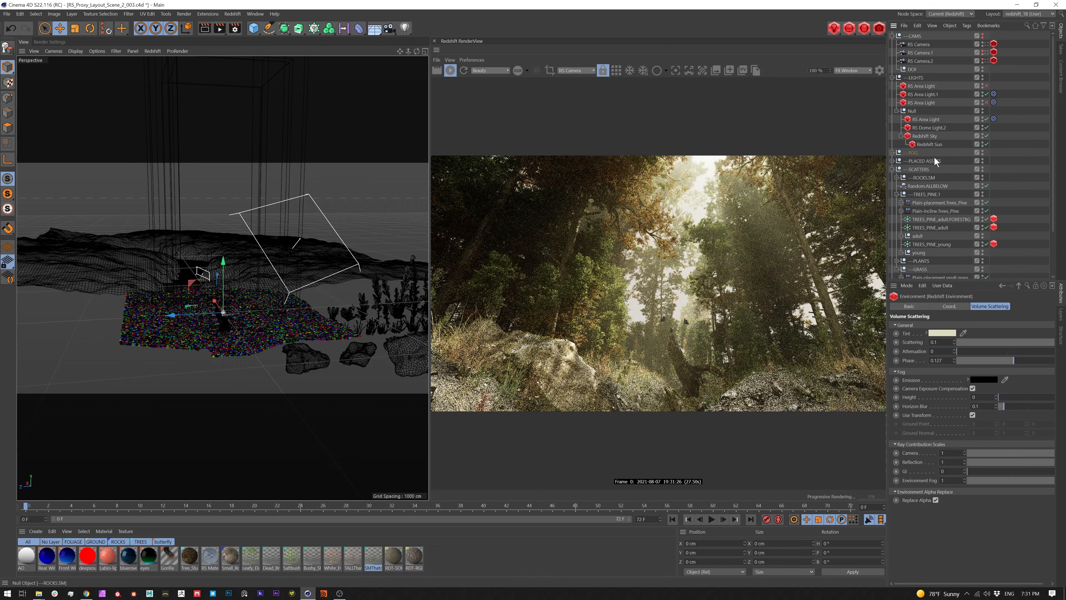
{"action": "left_click", "coordinate": [923, 120]}
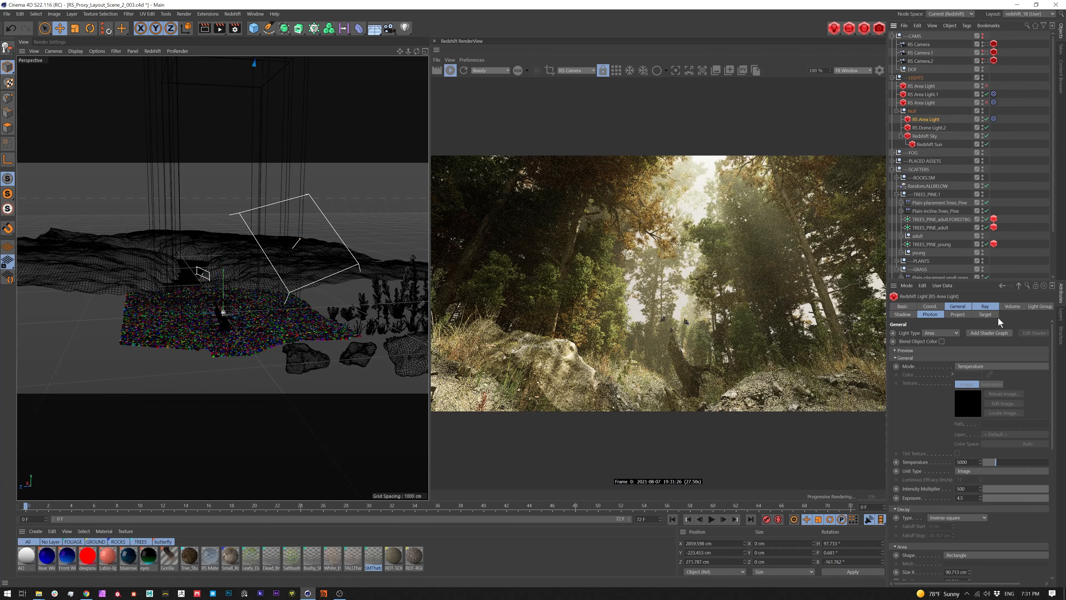
{"action": "left_click", "coordinate": [991, 308]}
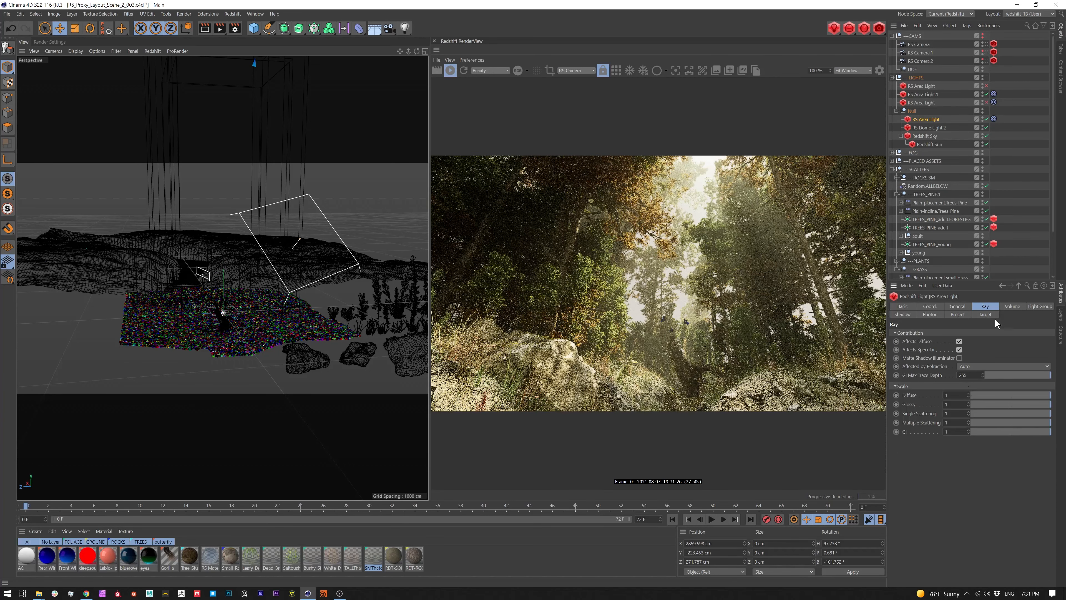
{"action": "left_click", "coordinate": [1011, 306]}
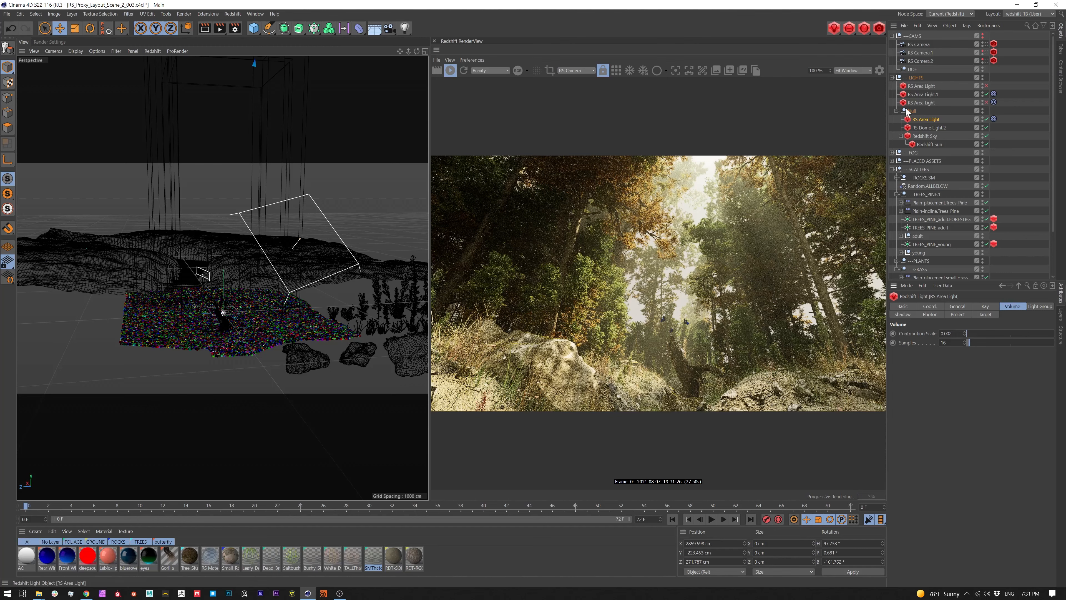
{"action": "left_click_drag", "start_coordinate": [1053, 110], "coordinate": [1054, 130]}
{"action": "left_click", "coordinate": [892, 55]}
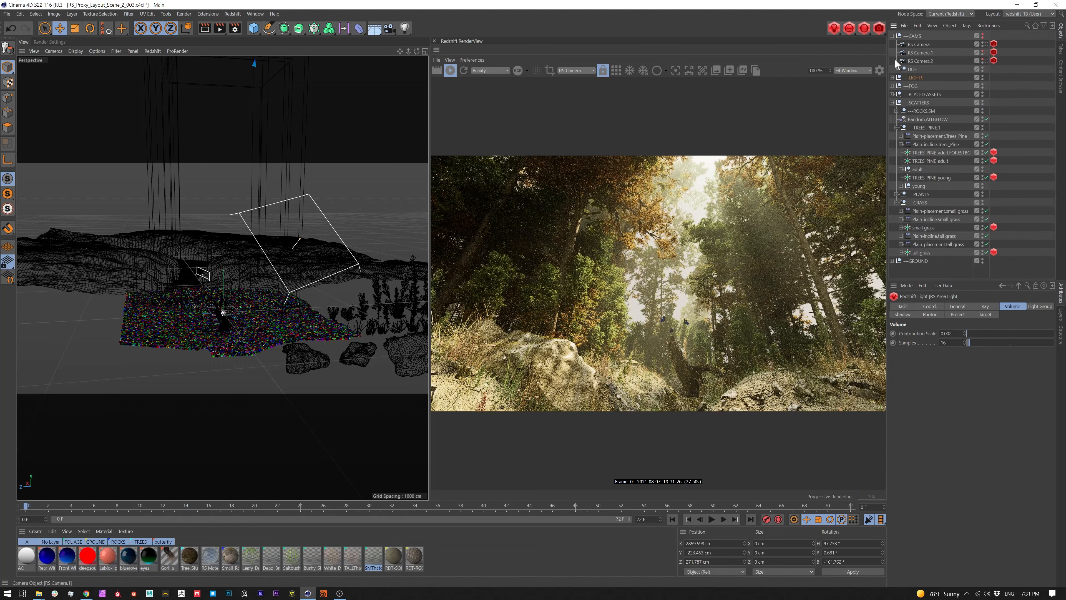
Set the small grass Matrix count to 600000
{"action": "left_click", "coordinate": [923, 227]}
{"action": "left_click", "coordinate": [927, 414]}
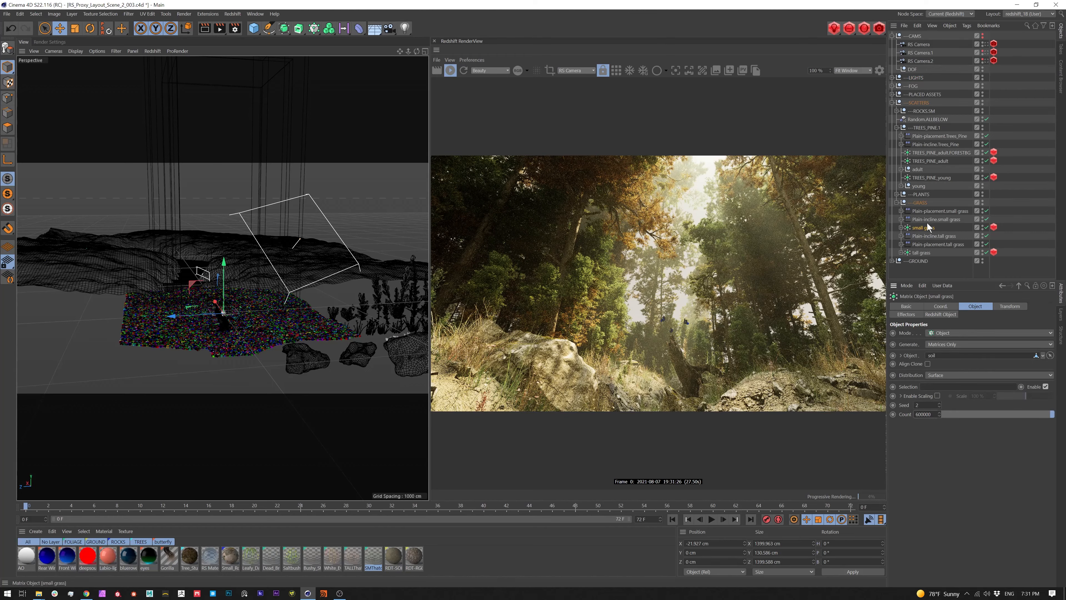
{"action": "key", "text": "Return"}
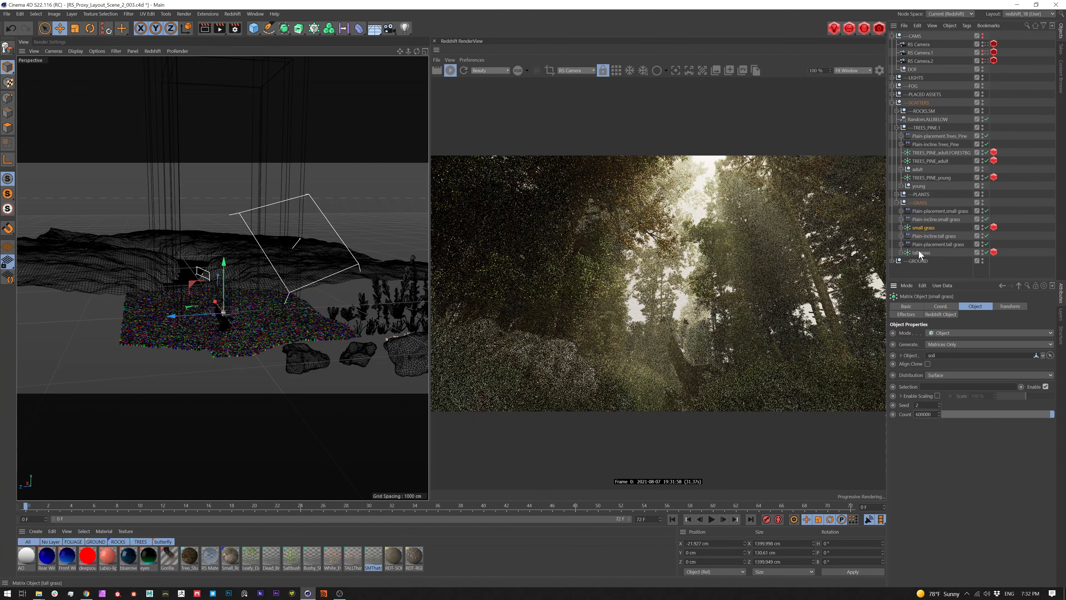
Multiply the tall grass Matrix count by 10 to 150000
{"action": "left_click", "coordinate": [922, 253]}
{"action": "left_click", "coordinate": [927, 413]}
{"action": "type", "text": "*"}
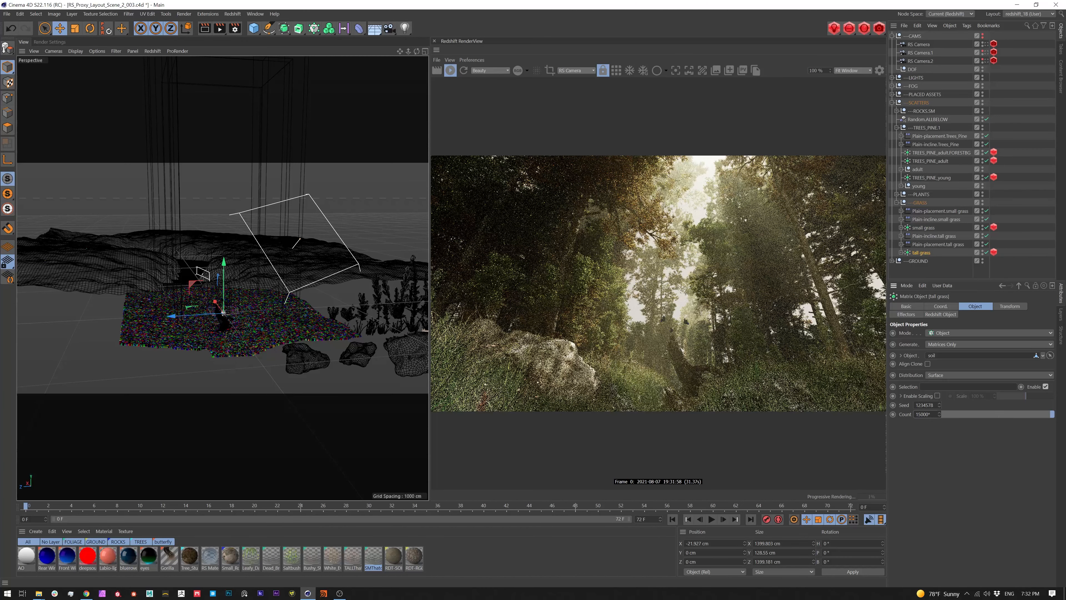
{"action": "type", "text": "10"}
{"action": "key", "text": "Return"}
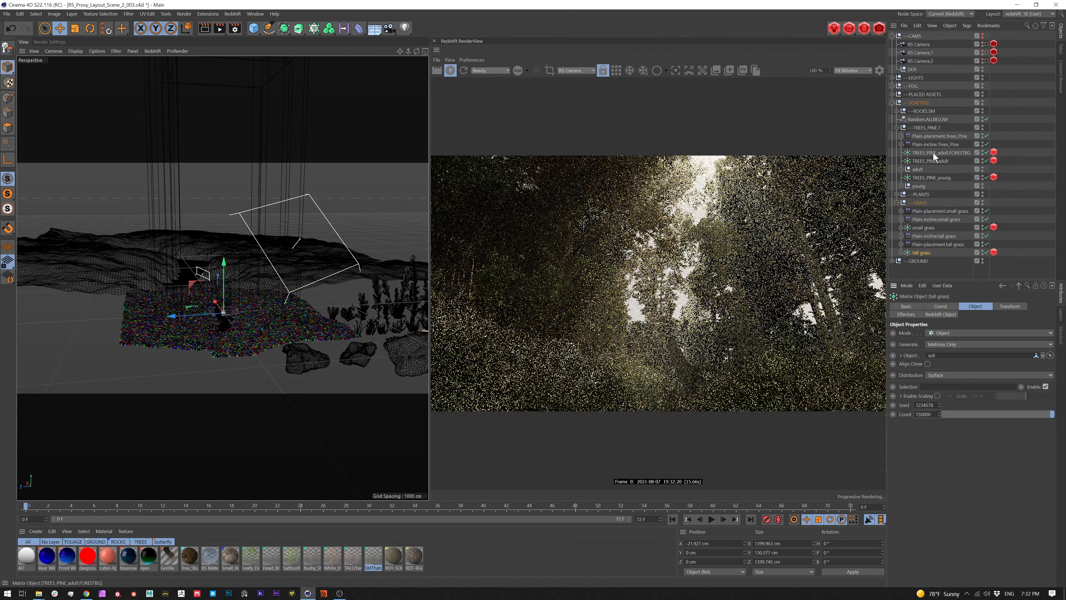
Check the counts of the three pine Matrix objects and open the TREES_PINE_adult.FORESTBG count for editing
{"action": "left_click", "coordinate": [932, 152]}
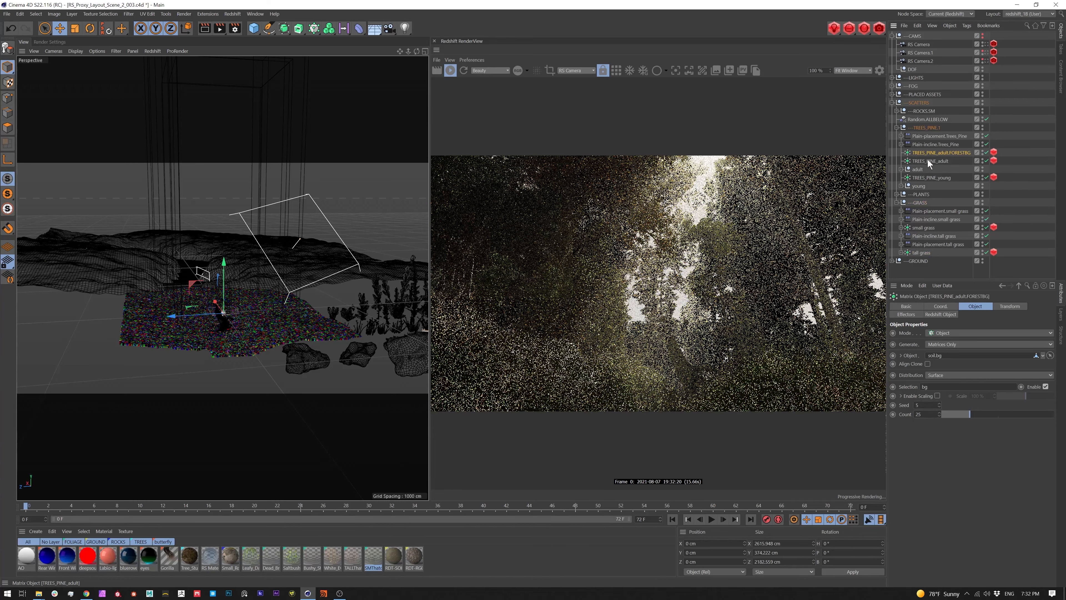
{"action": "left_click", "coordinate": [939, 163]}
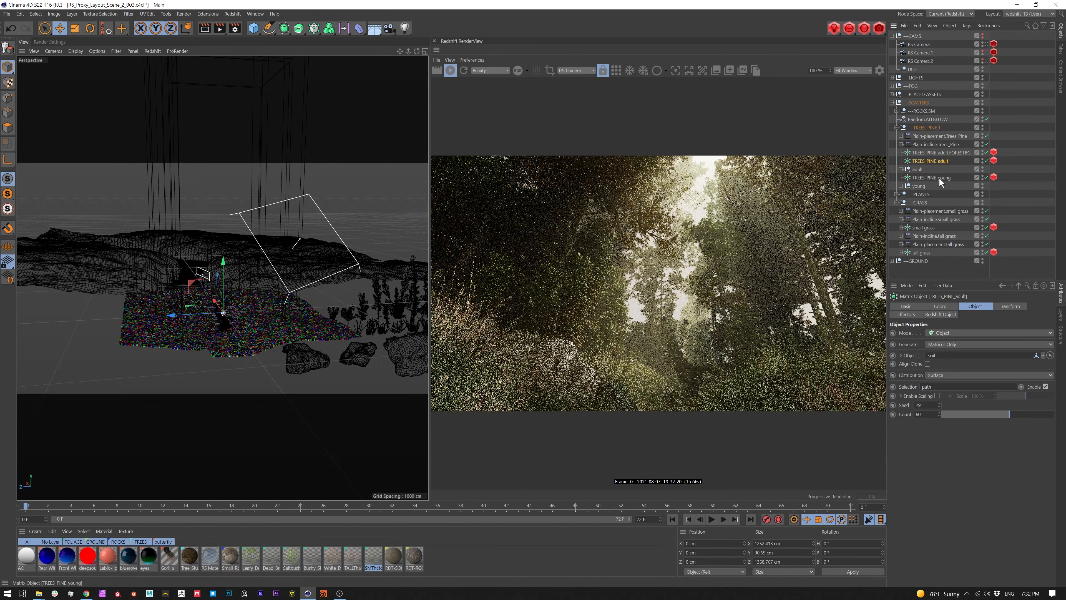
{"action": "left_click", "coordinate": [940, 176]}
{"action": "left_click", "coordinate": [938, 160]}
{"action": "left_click", "coordinate": [942, 152]}
{"action": "left_click", "coordinate": [931, 414]}
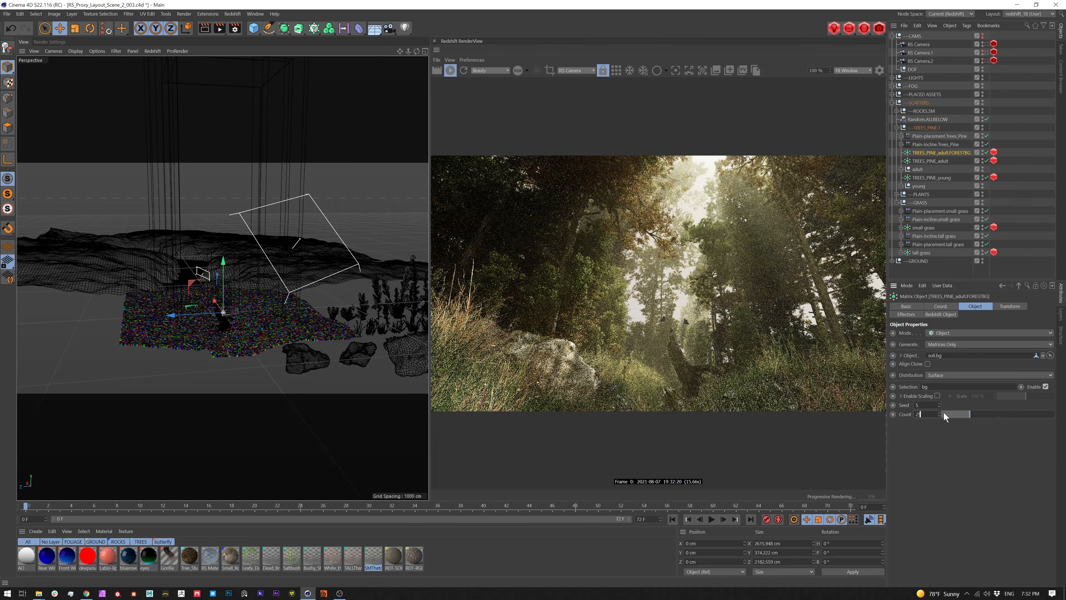